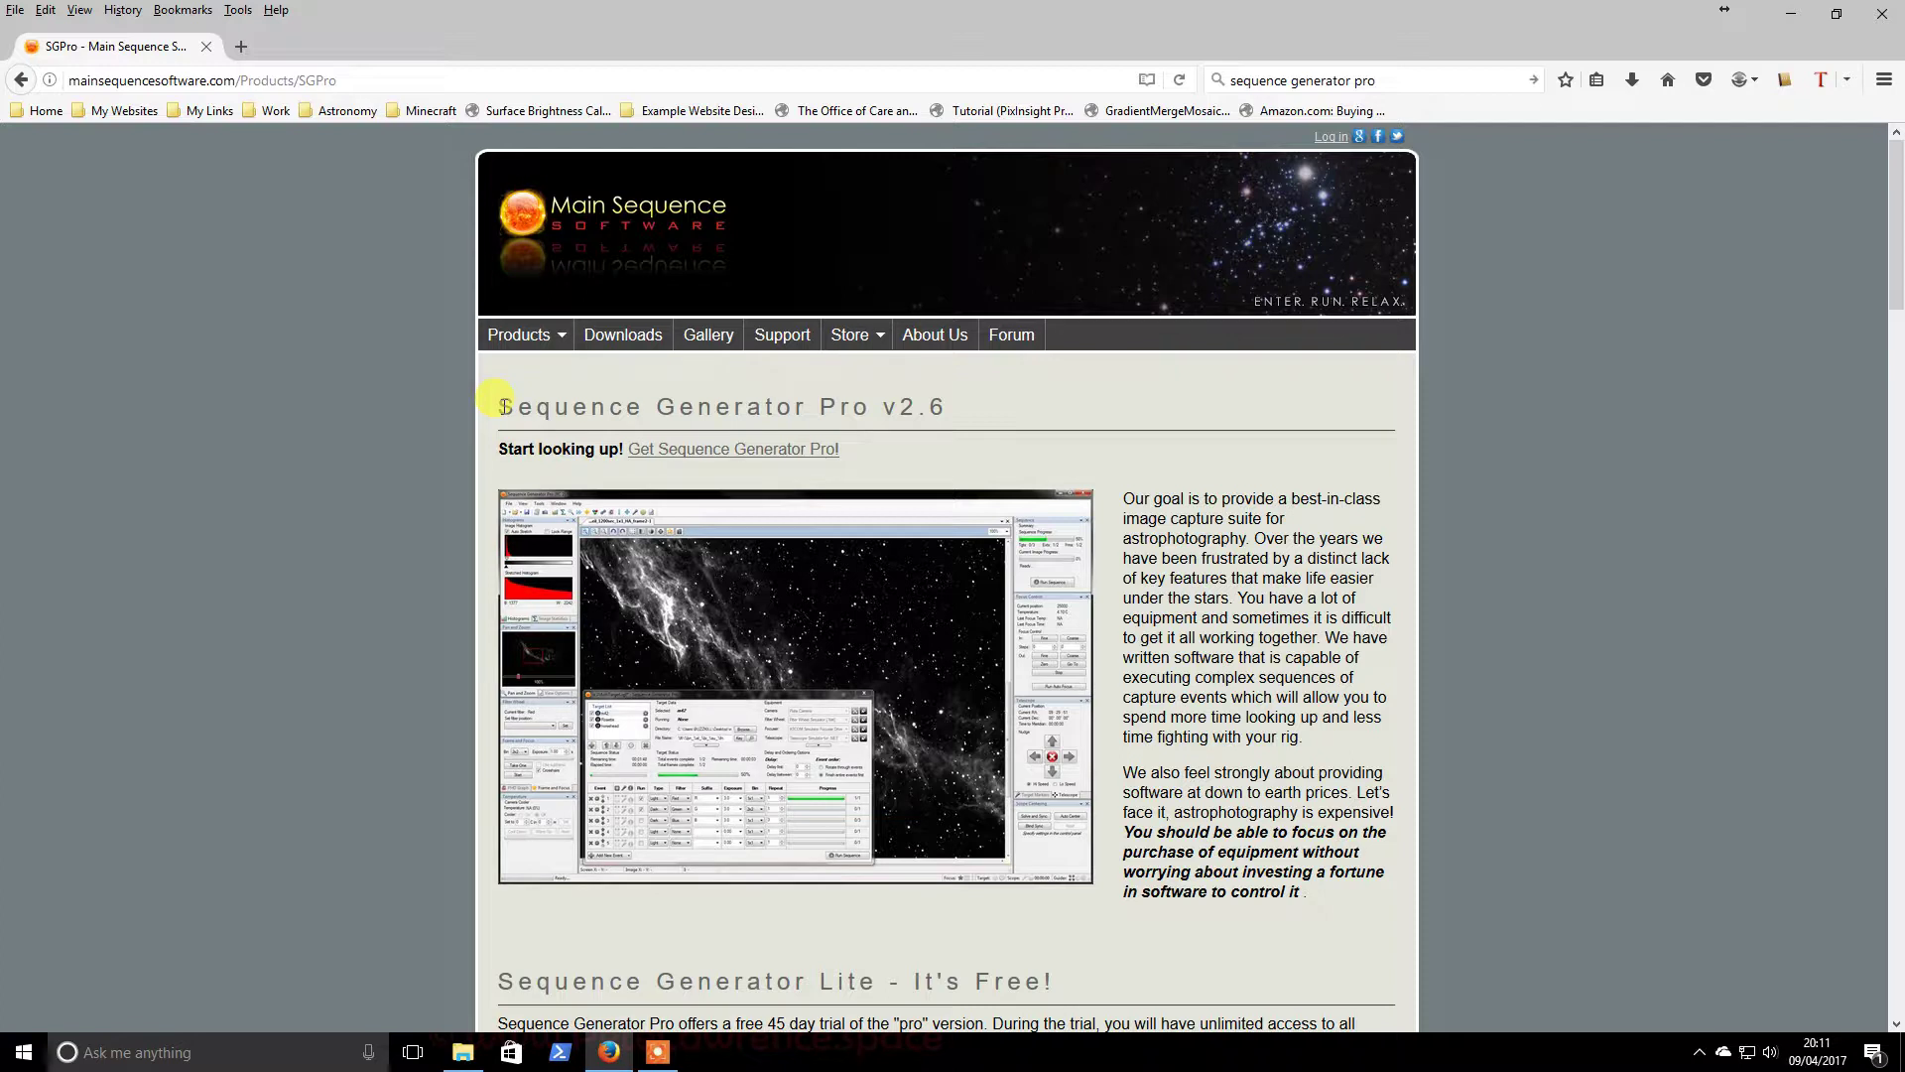
Highlight the Sequence Generator Pro v2.6 heading on the SGPro product page
drag(500, 406, 935, 406)
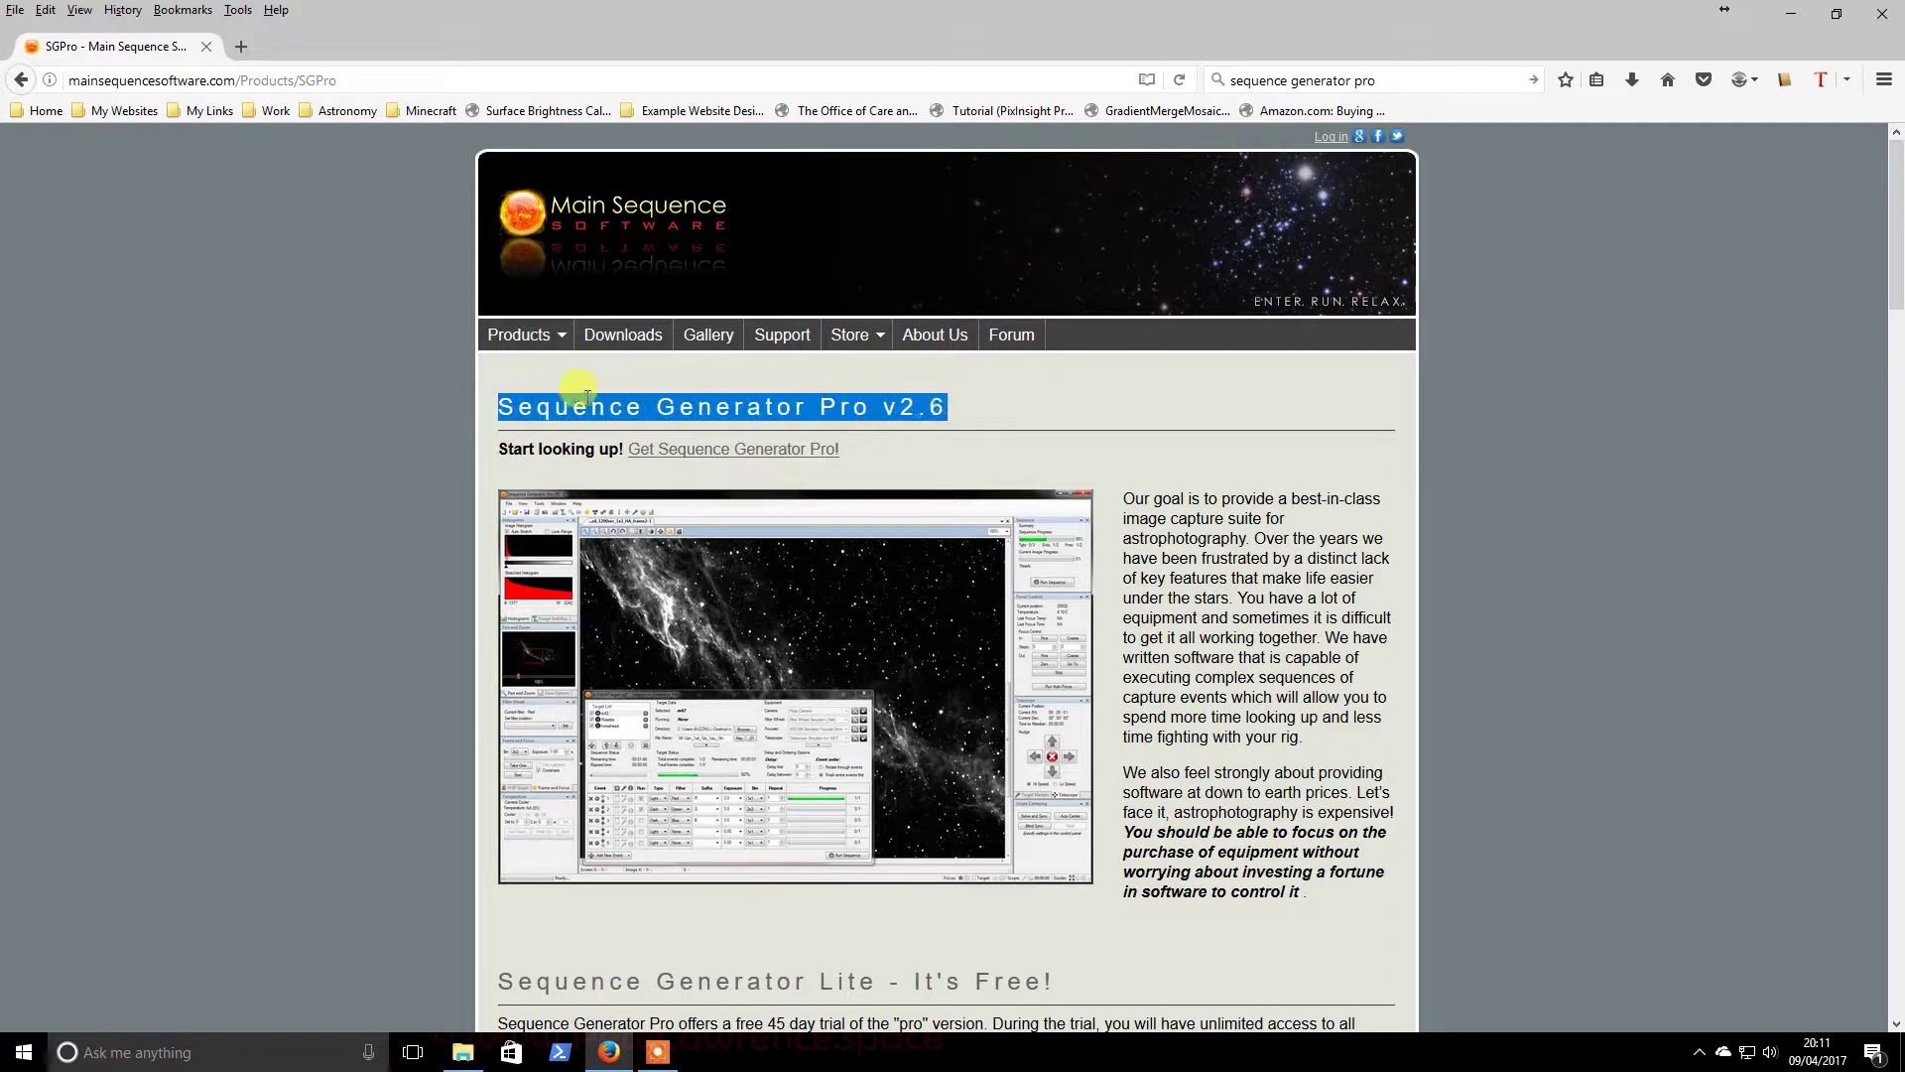
click(522, 416)
mouse_move(499, 406)
mouse_down()
mouse_move(936, 402)
mouse_move(503, 404)
mouse_up()
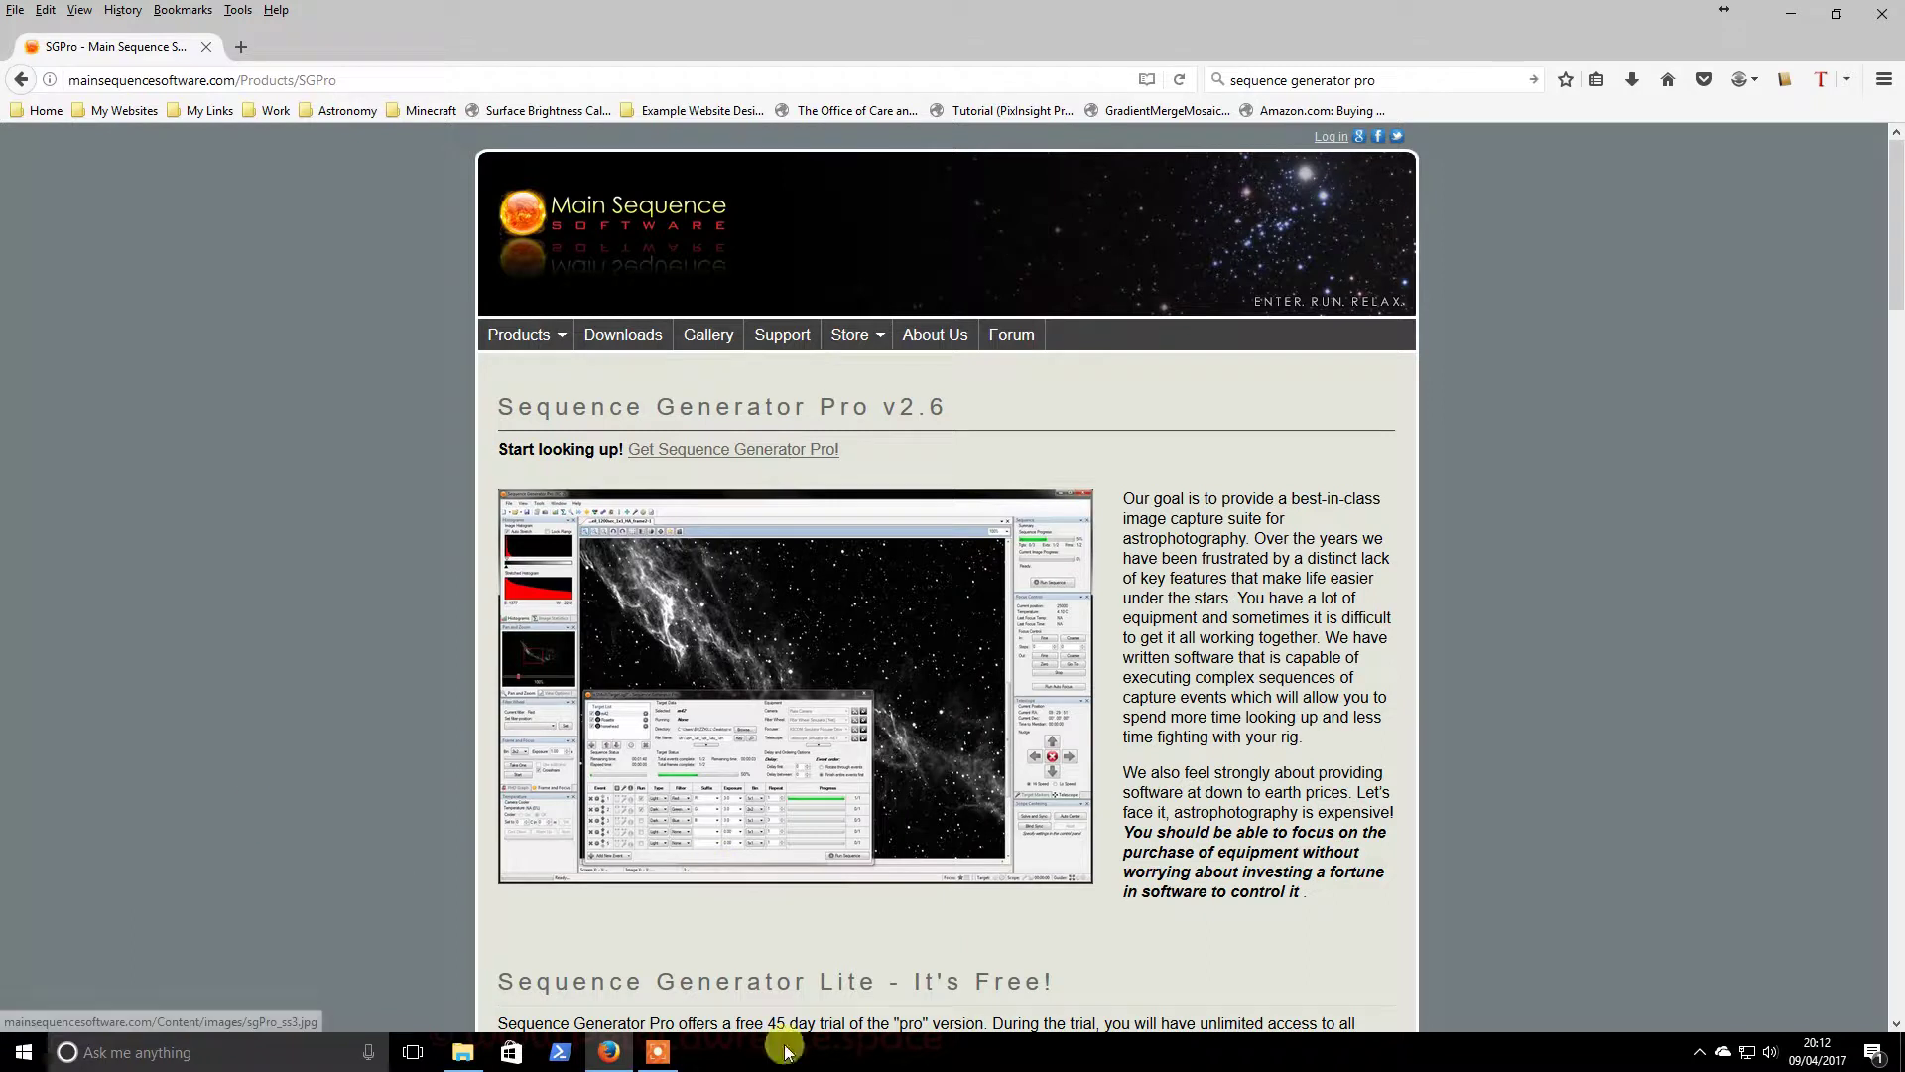
Open the Downloads page listing Sequence Generator Pro v2.6.0.17 and Beta v2.6.0.21
scroll(791, 873, down, 2)
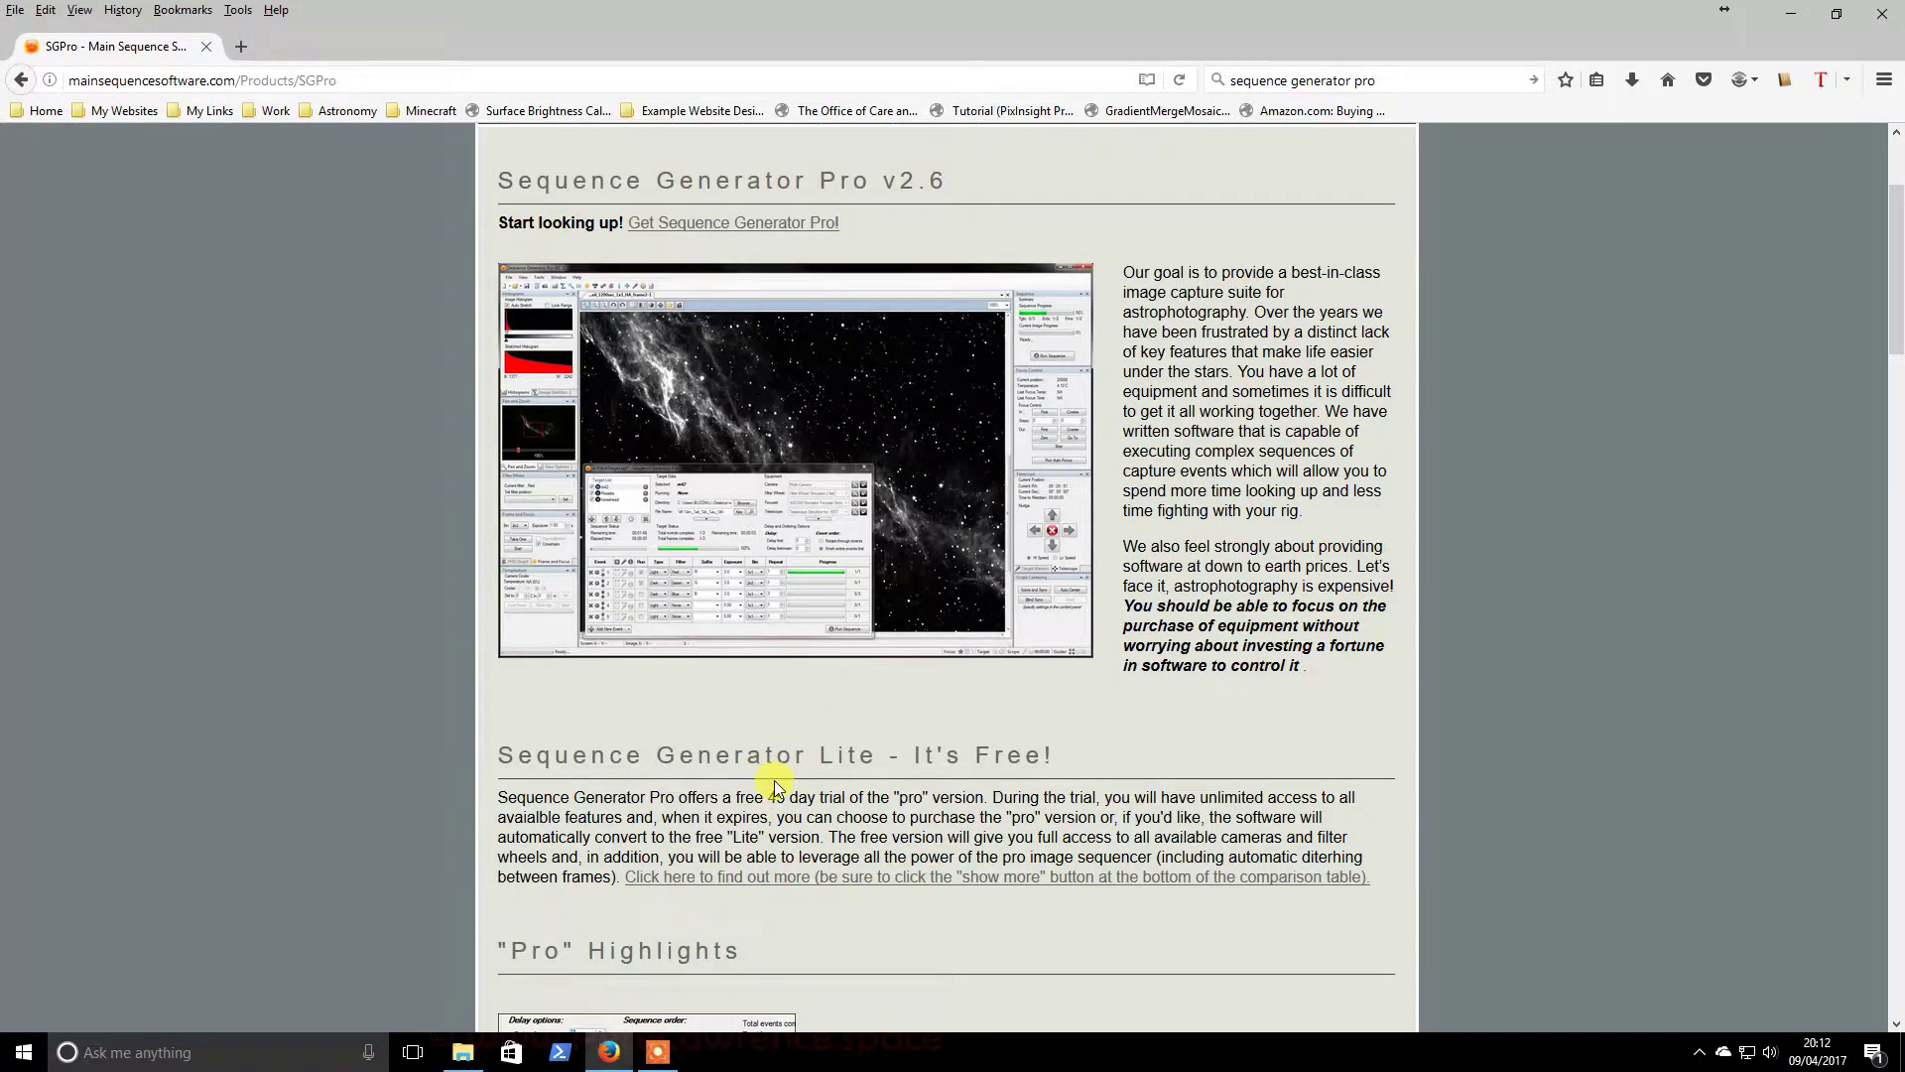
scroll(1002, 819, up, 2)
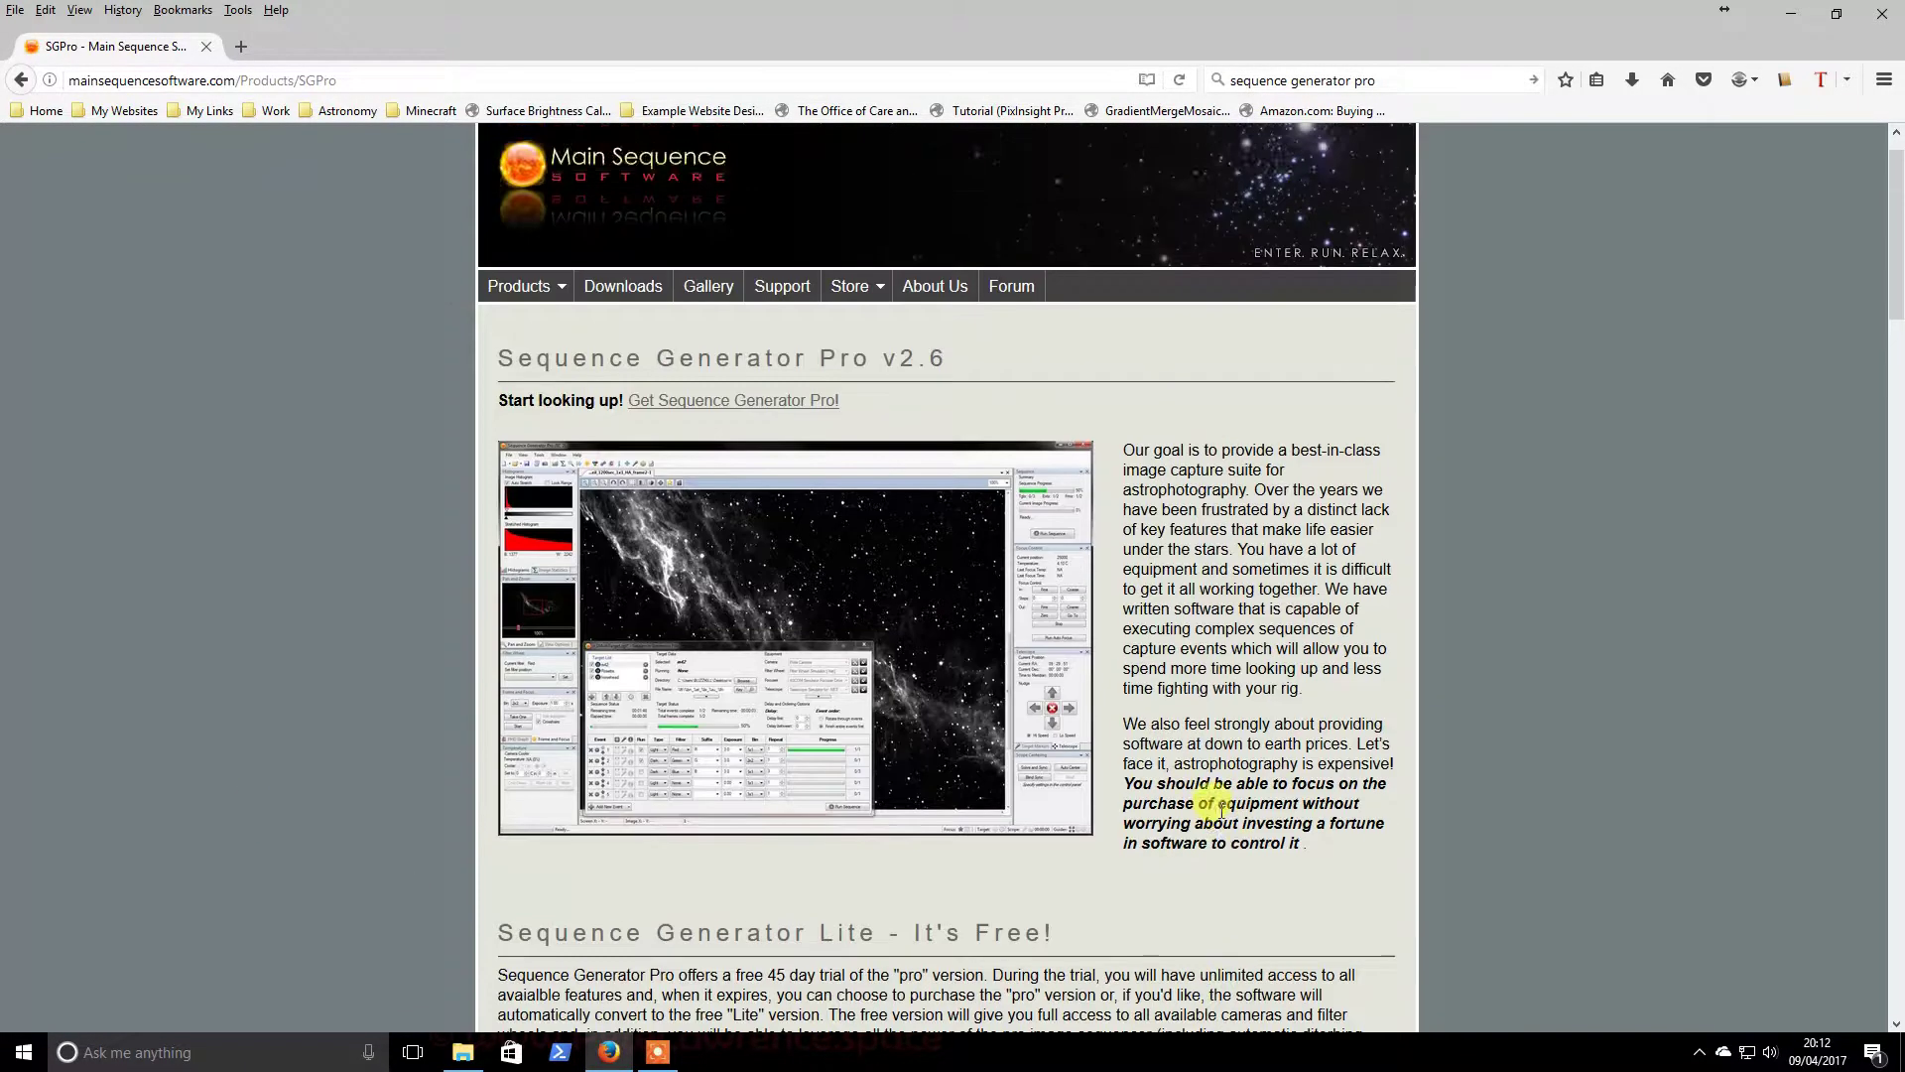
scroll(1255, 812, down, 4)
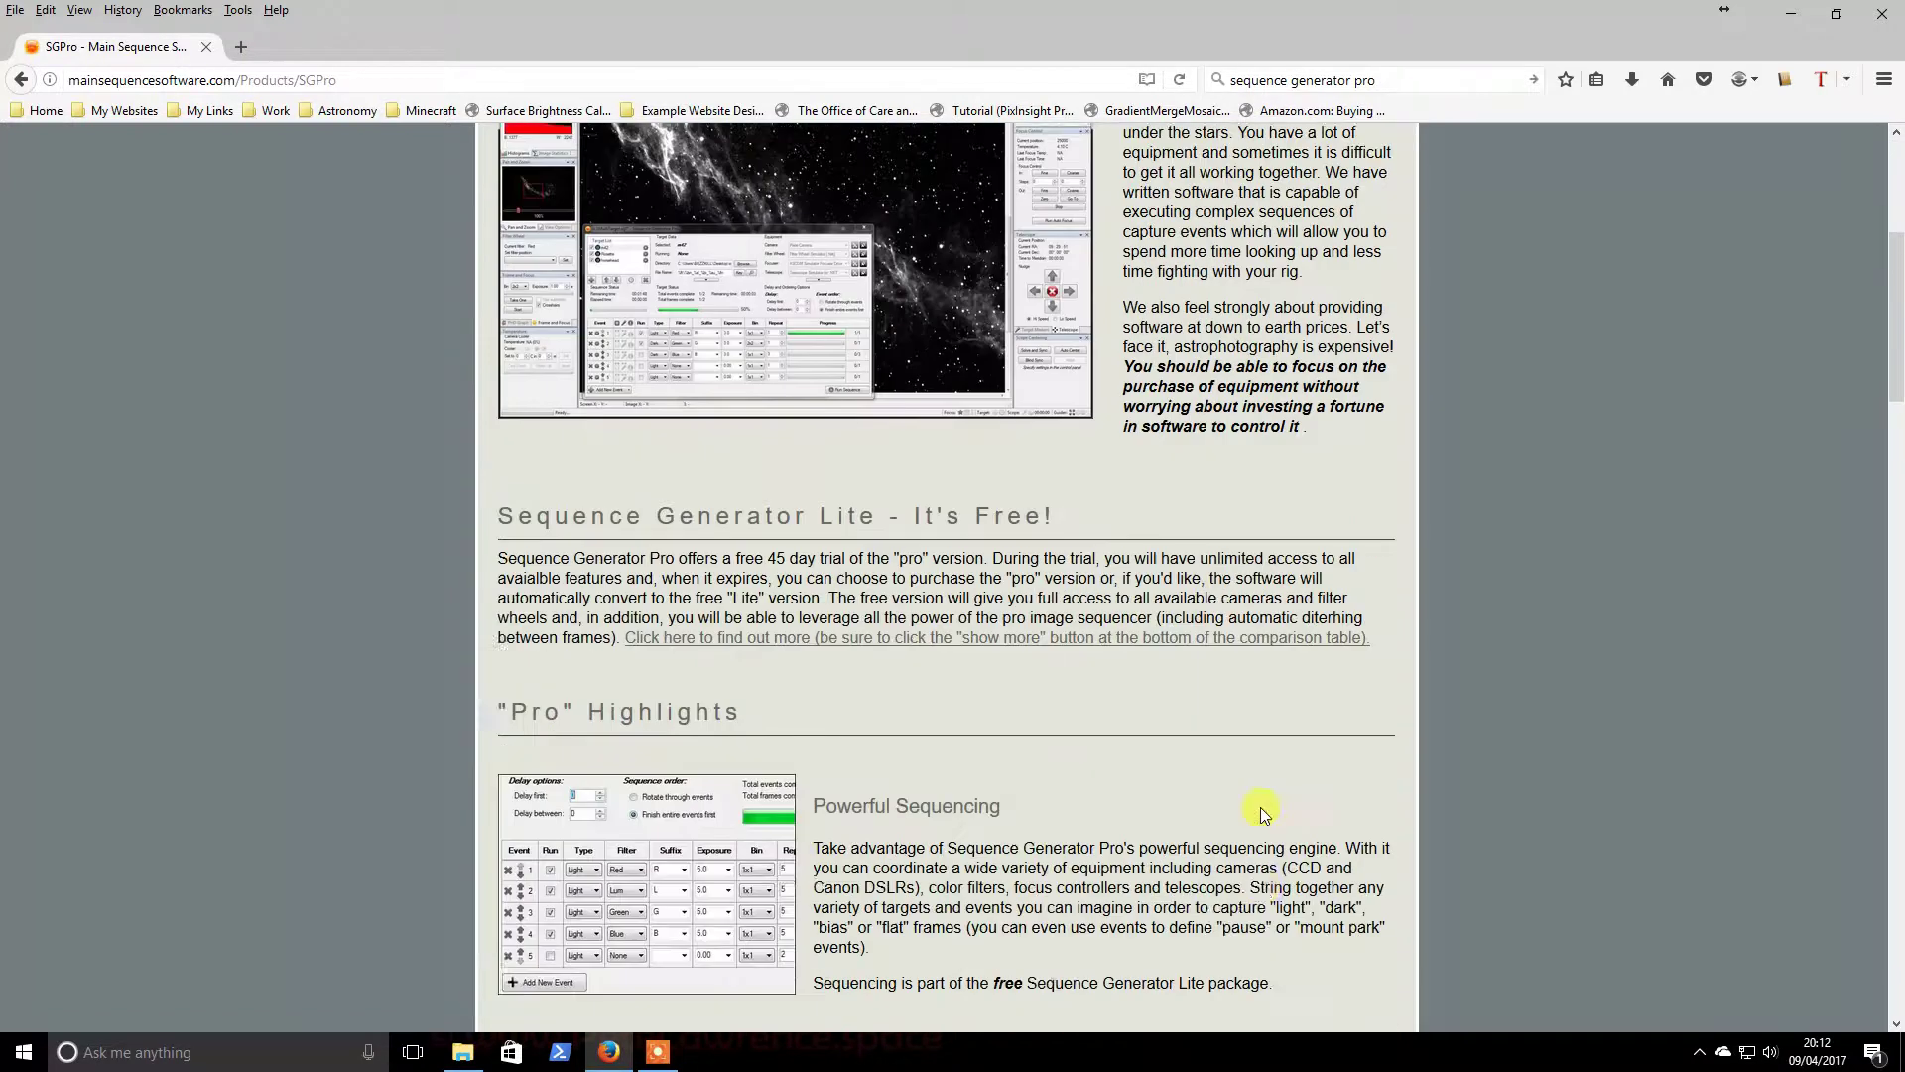
scroll(1252, 816, up, 3)
scroll(1252, 816, up, 1)
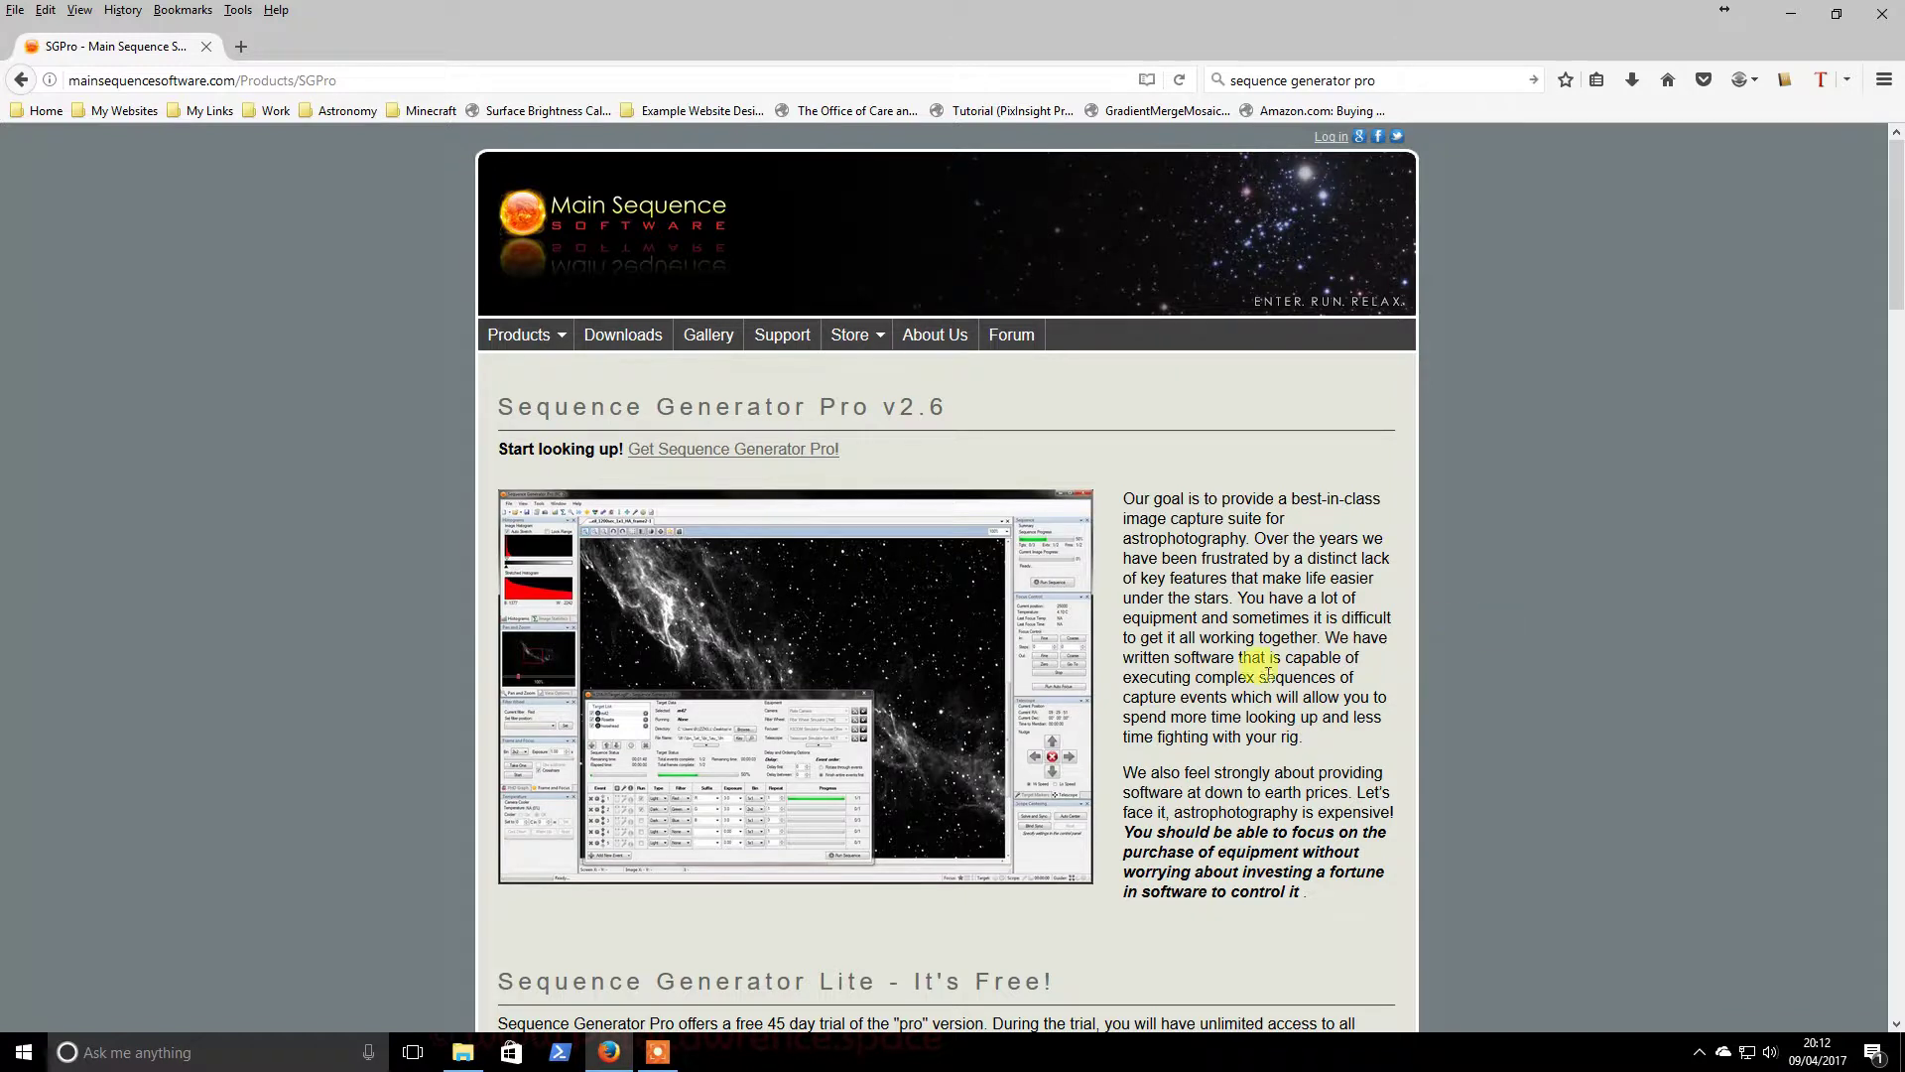
click(607, 338)
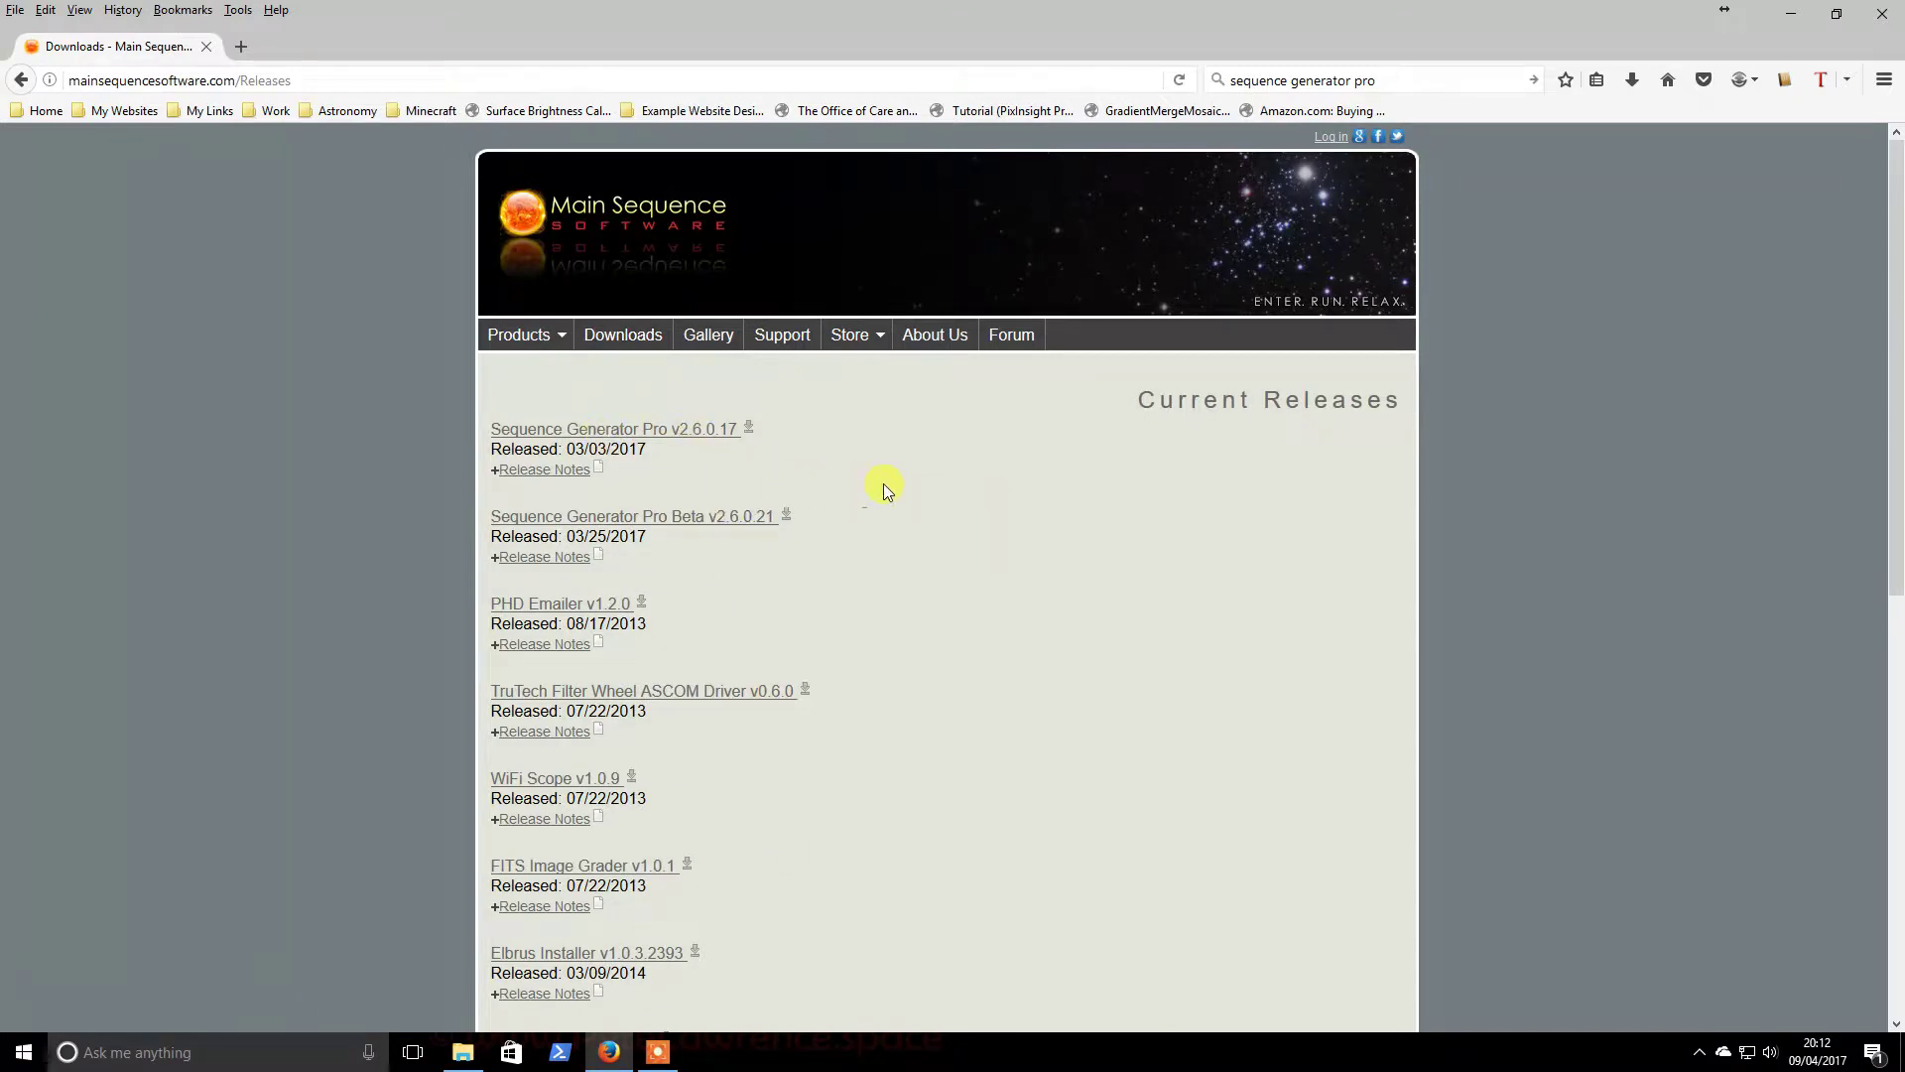
Run the Sequence Generator Pro installer as administrator from its folder
click(1781, 20)
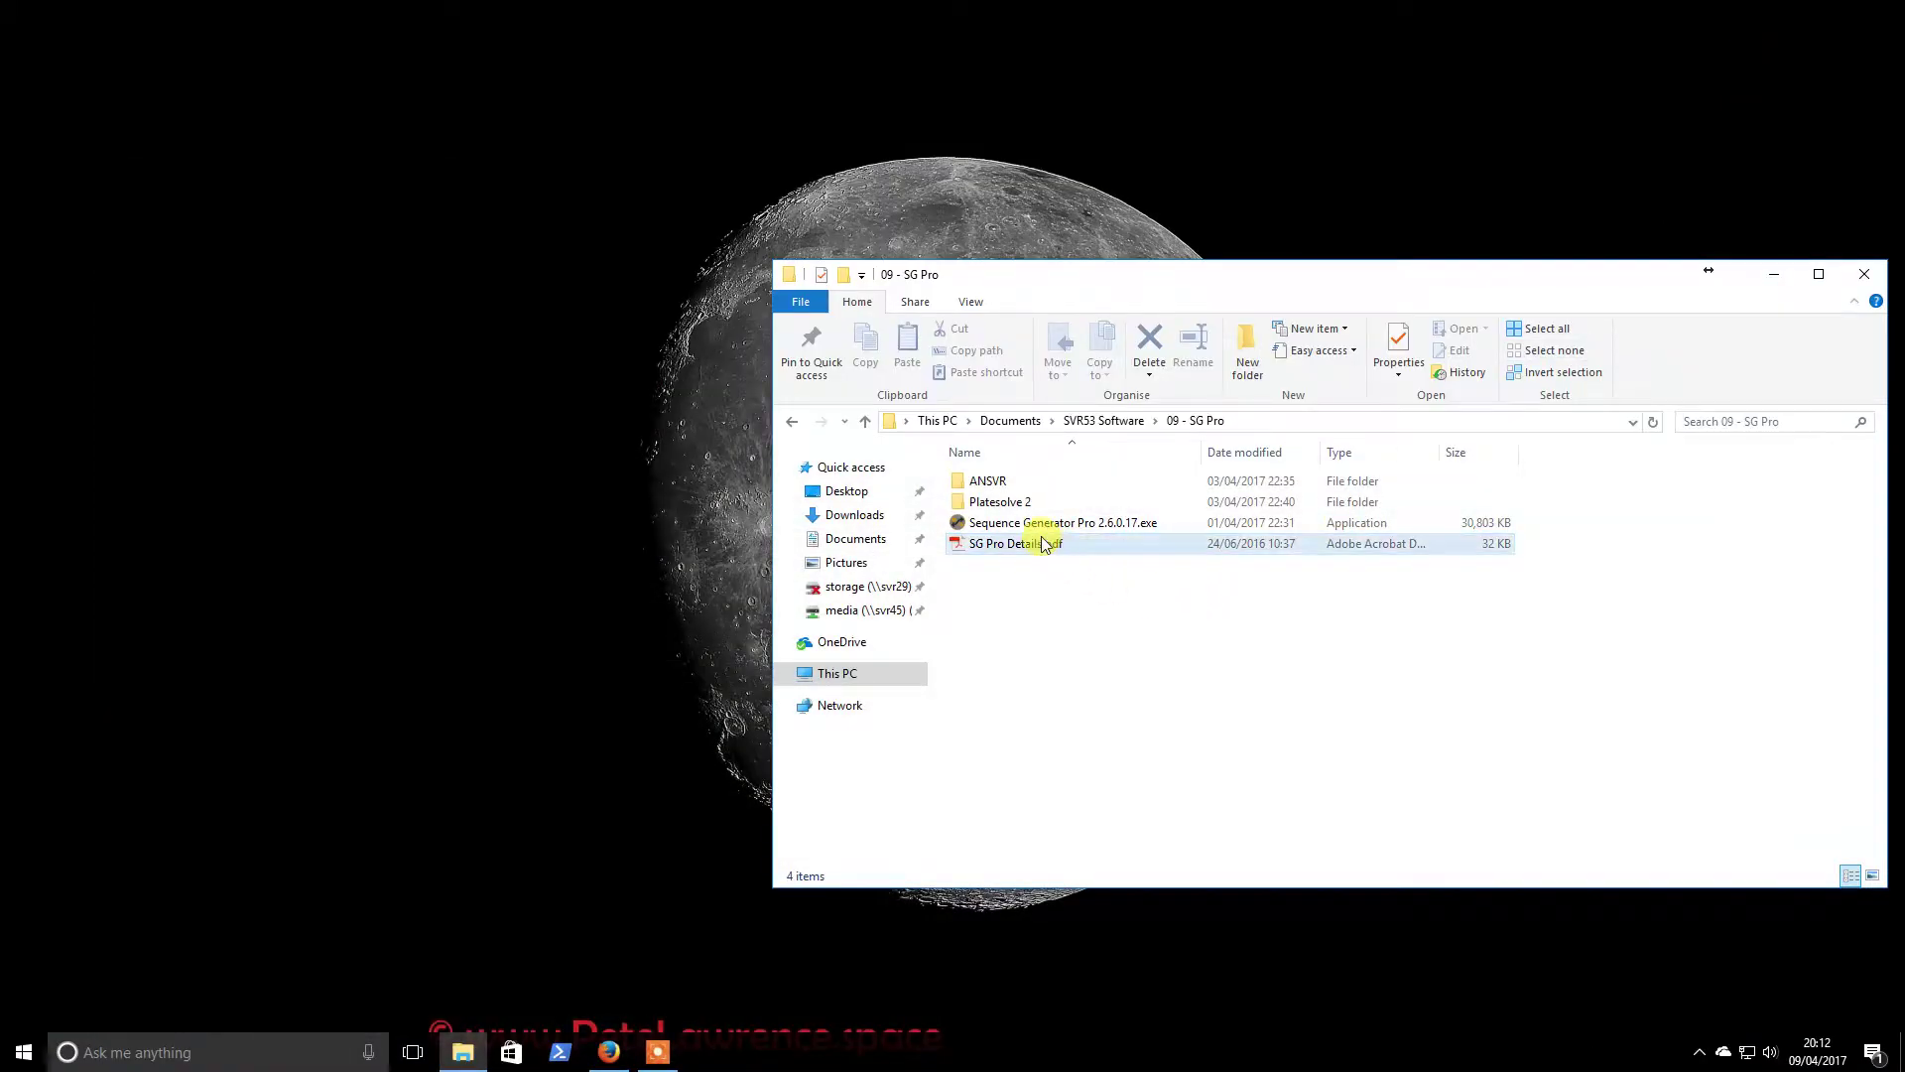
click(1016, 532)
right_click(1018, 531)
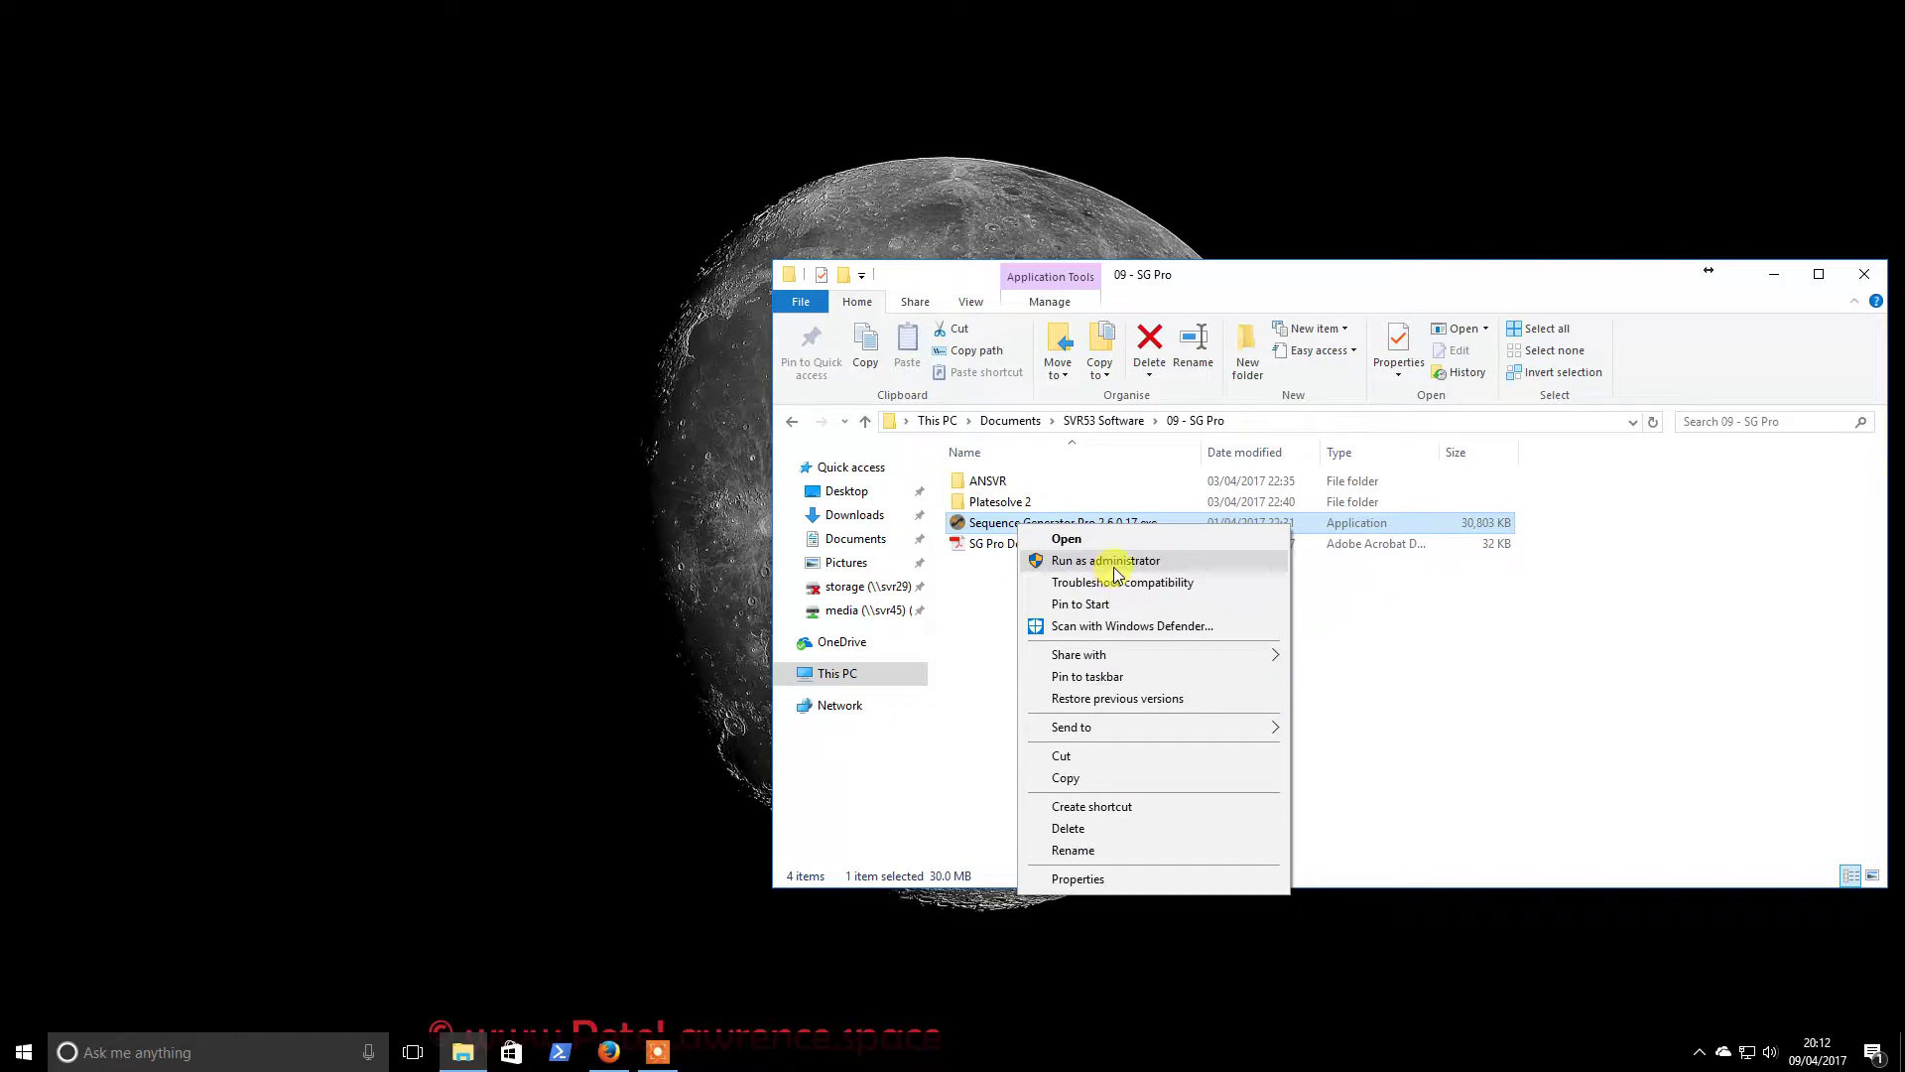
click(1099, 559)
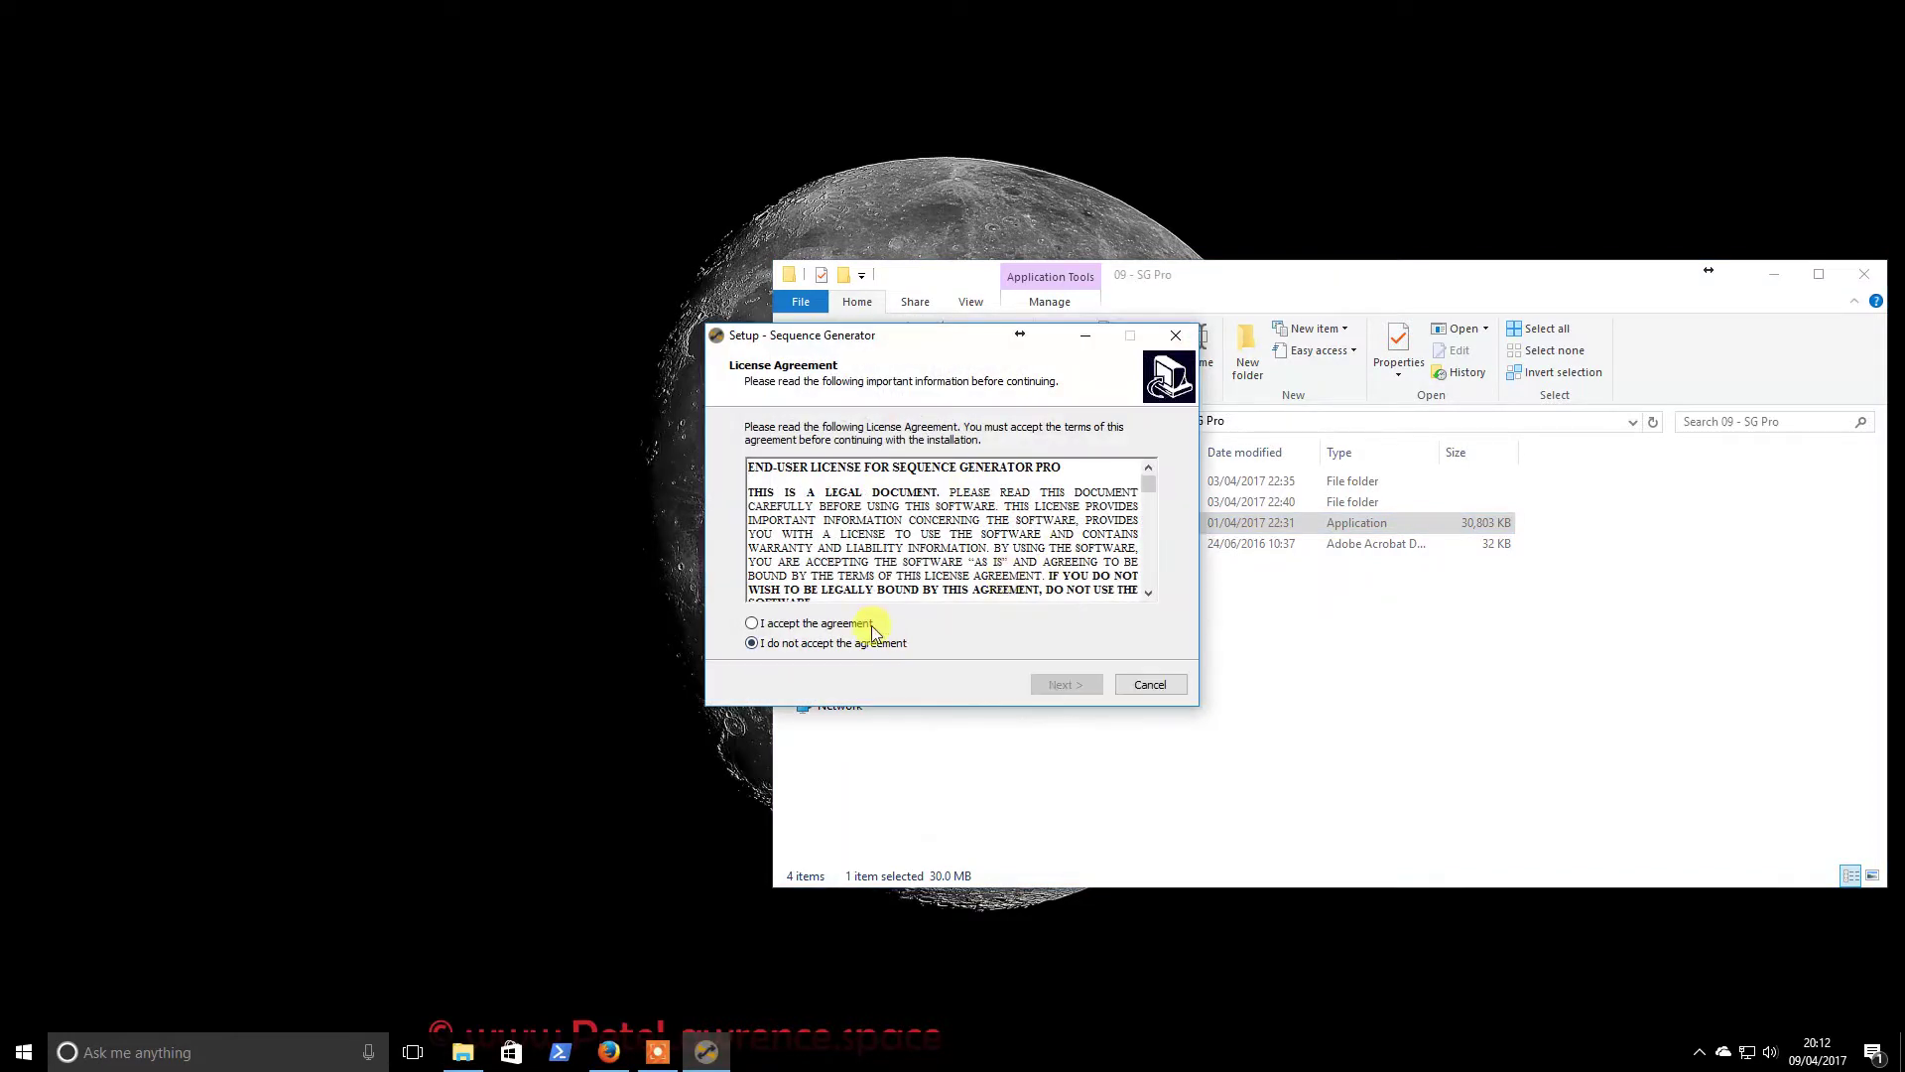
Accept the licence and install with default folder and Start Menu, skipping the desktop shortcut
click(812, 625)
click(1078, 695)
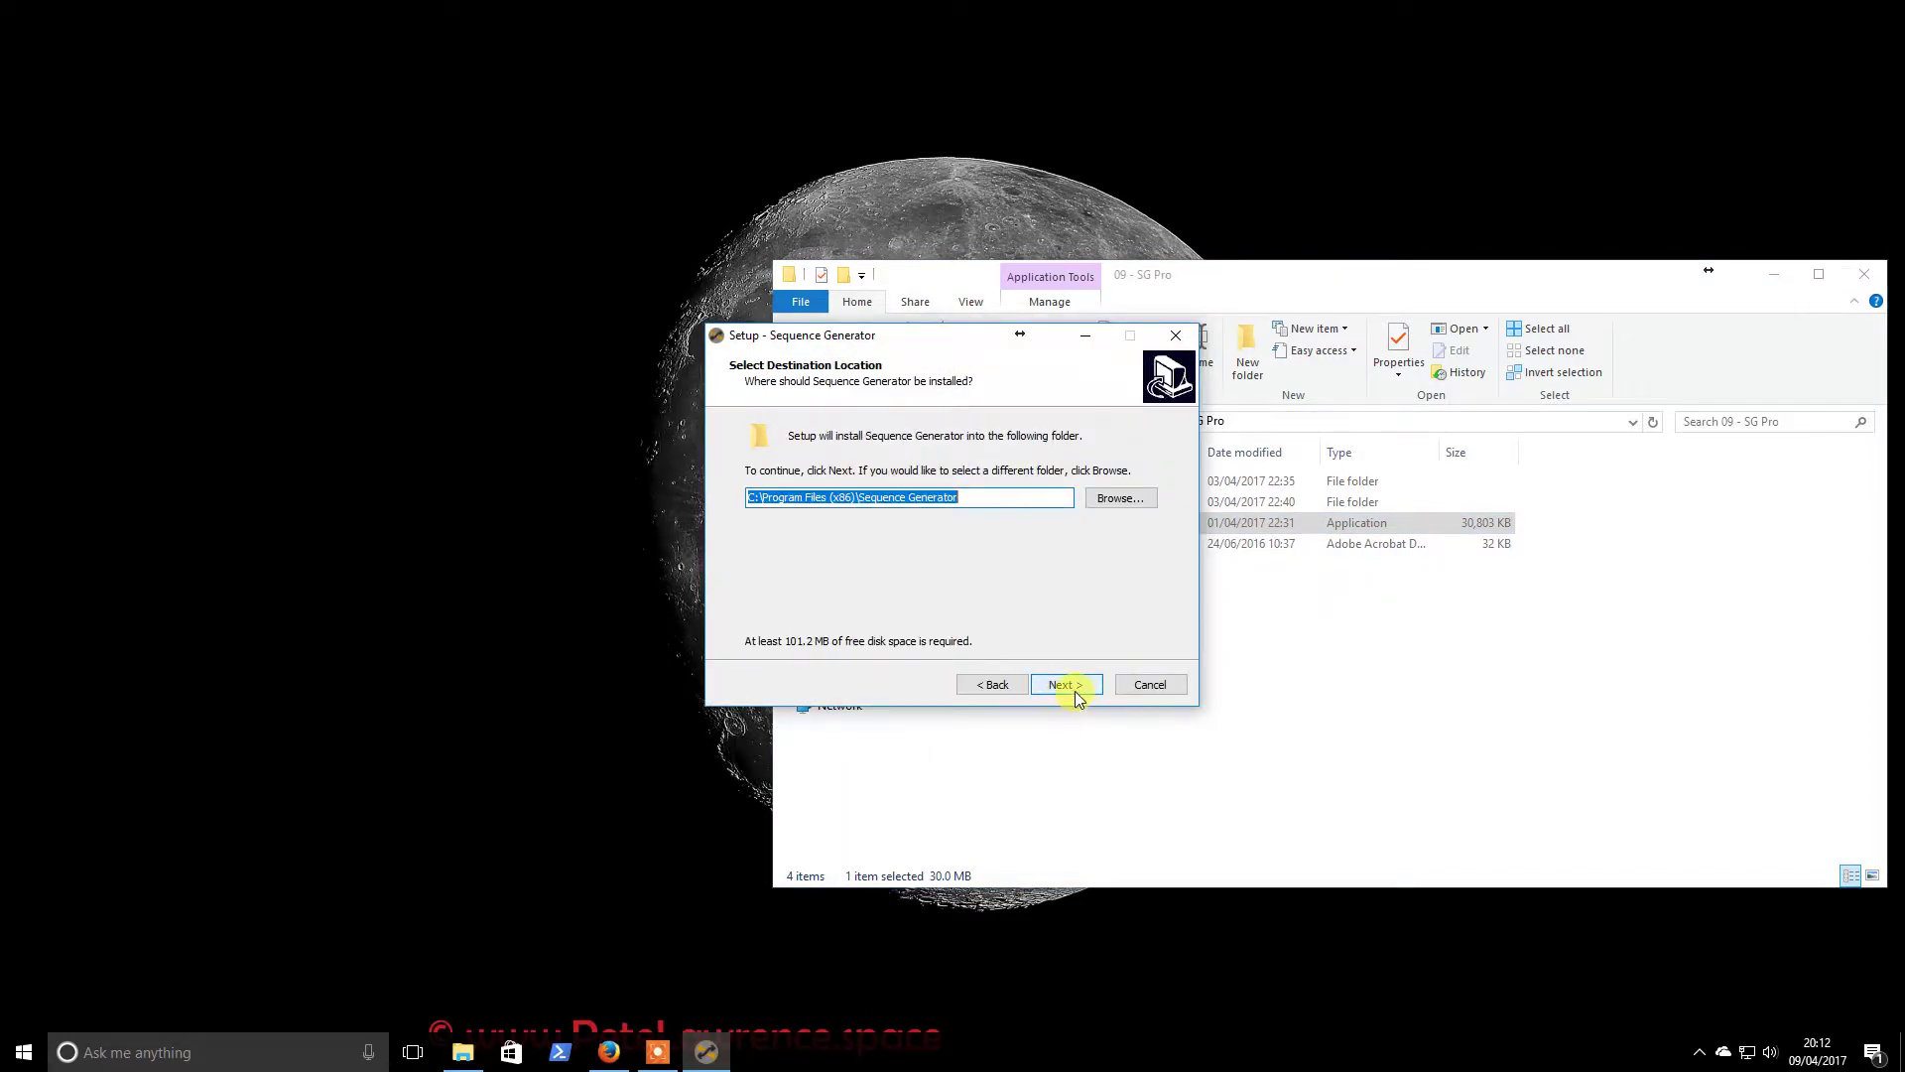
click(1075, 690)
click(1074, 689)
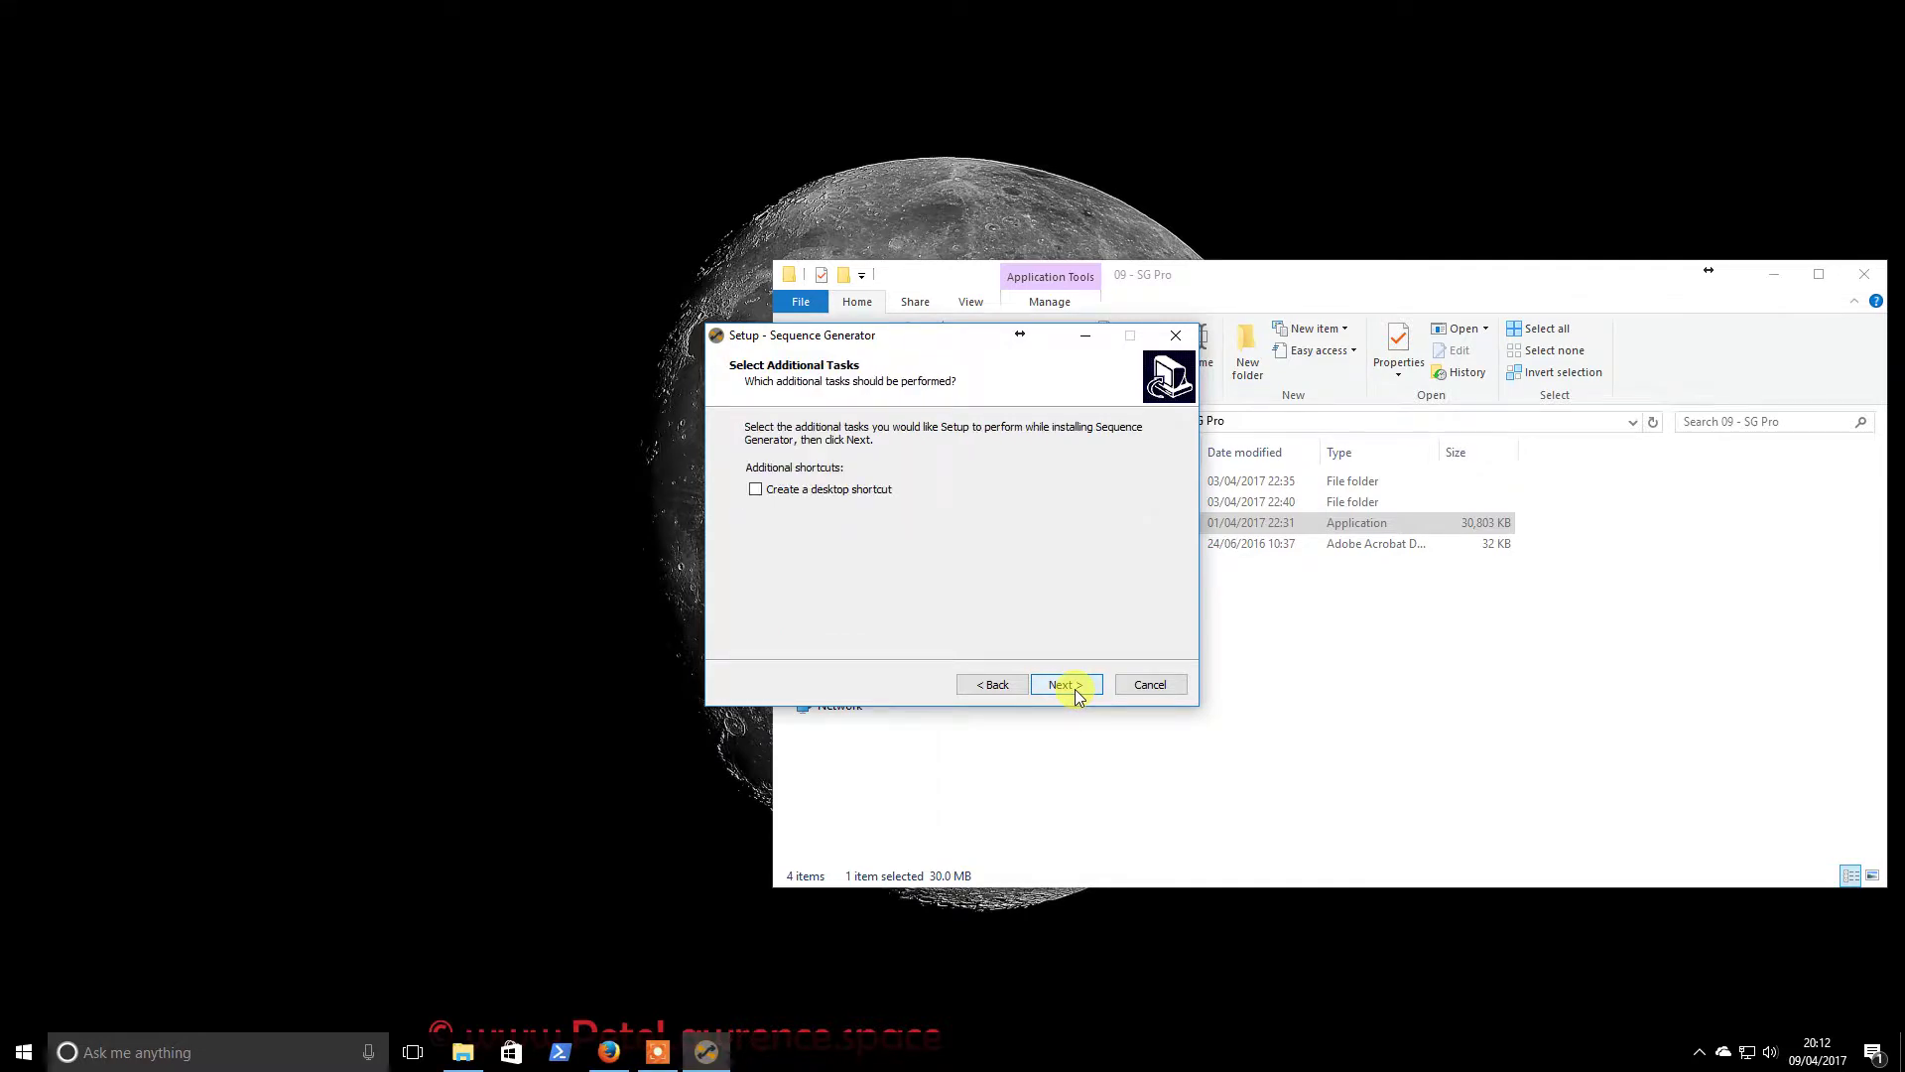
click(1075, 688)
click(1075, 688)
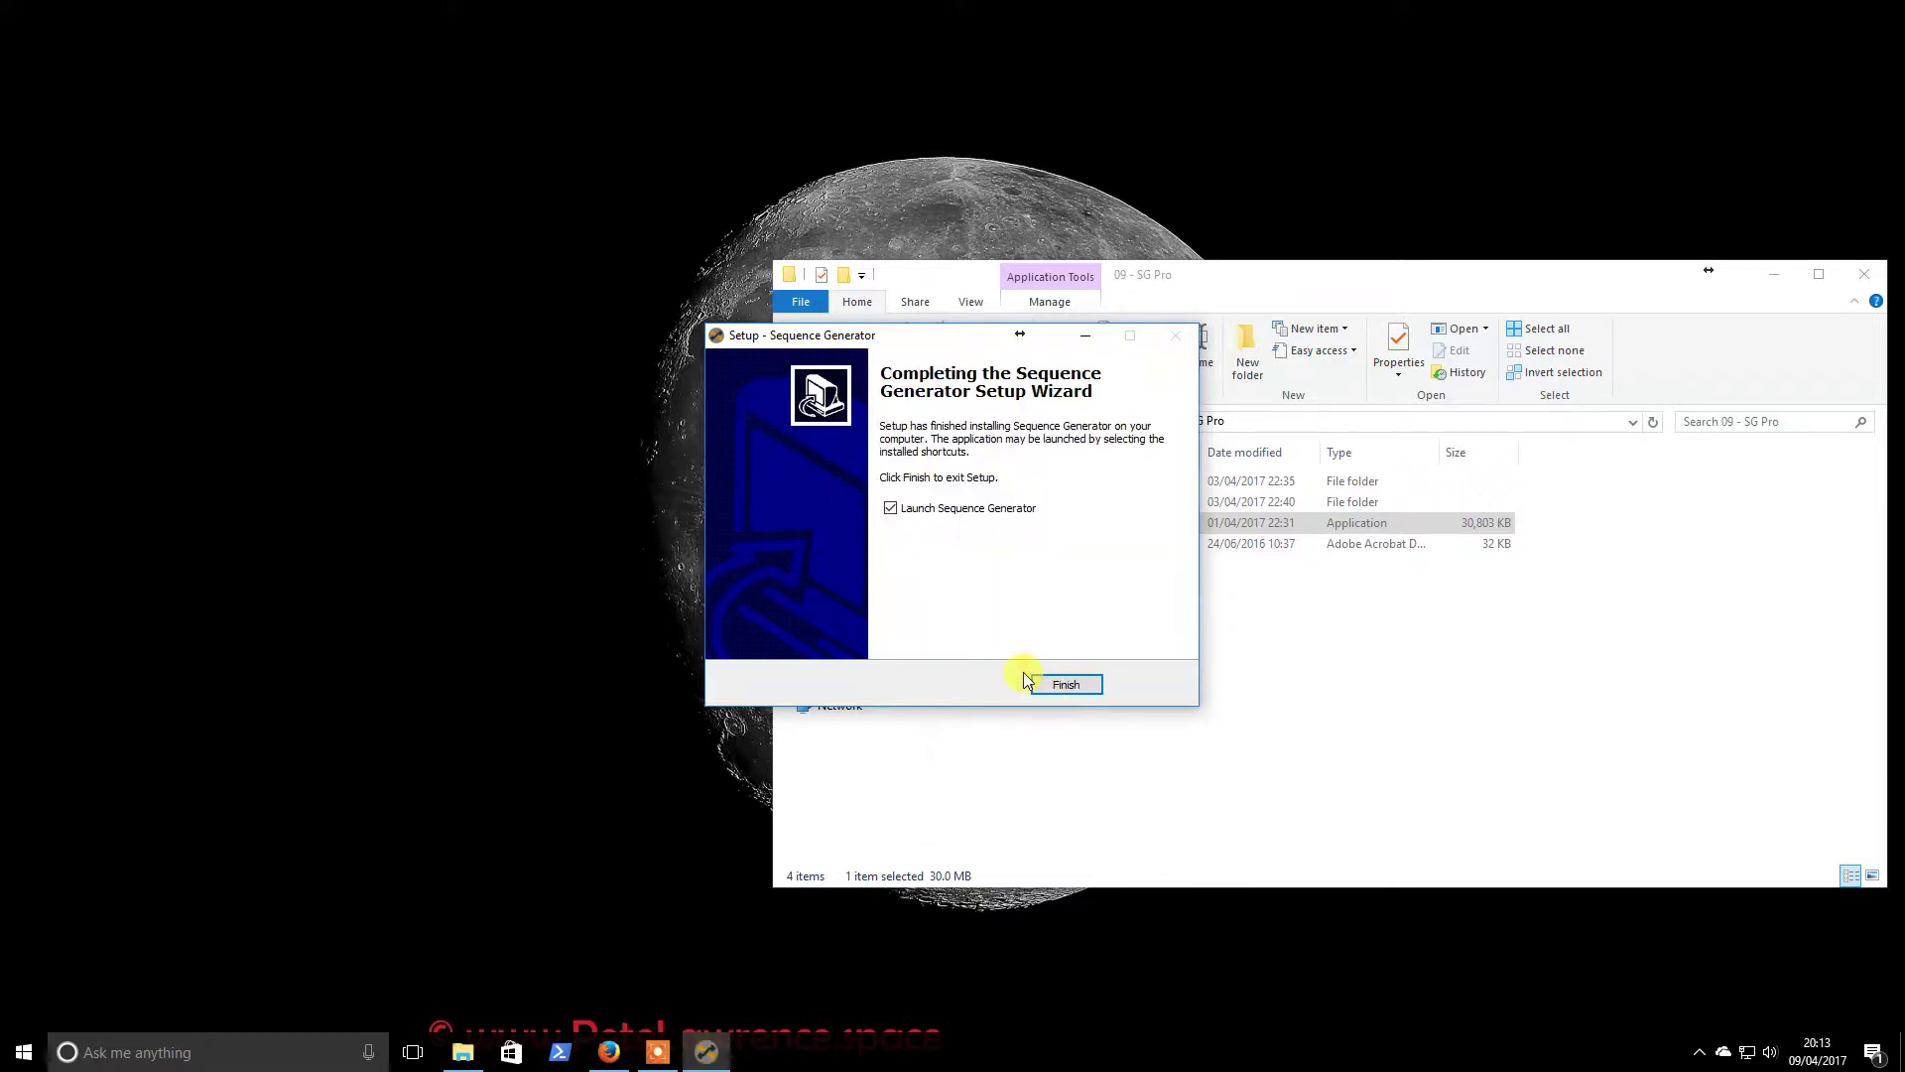
Launch the Sequence Generator Pro 45-day trial, check the Tools menu, then close the program
click(1061, 687)
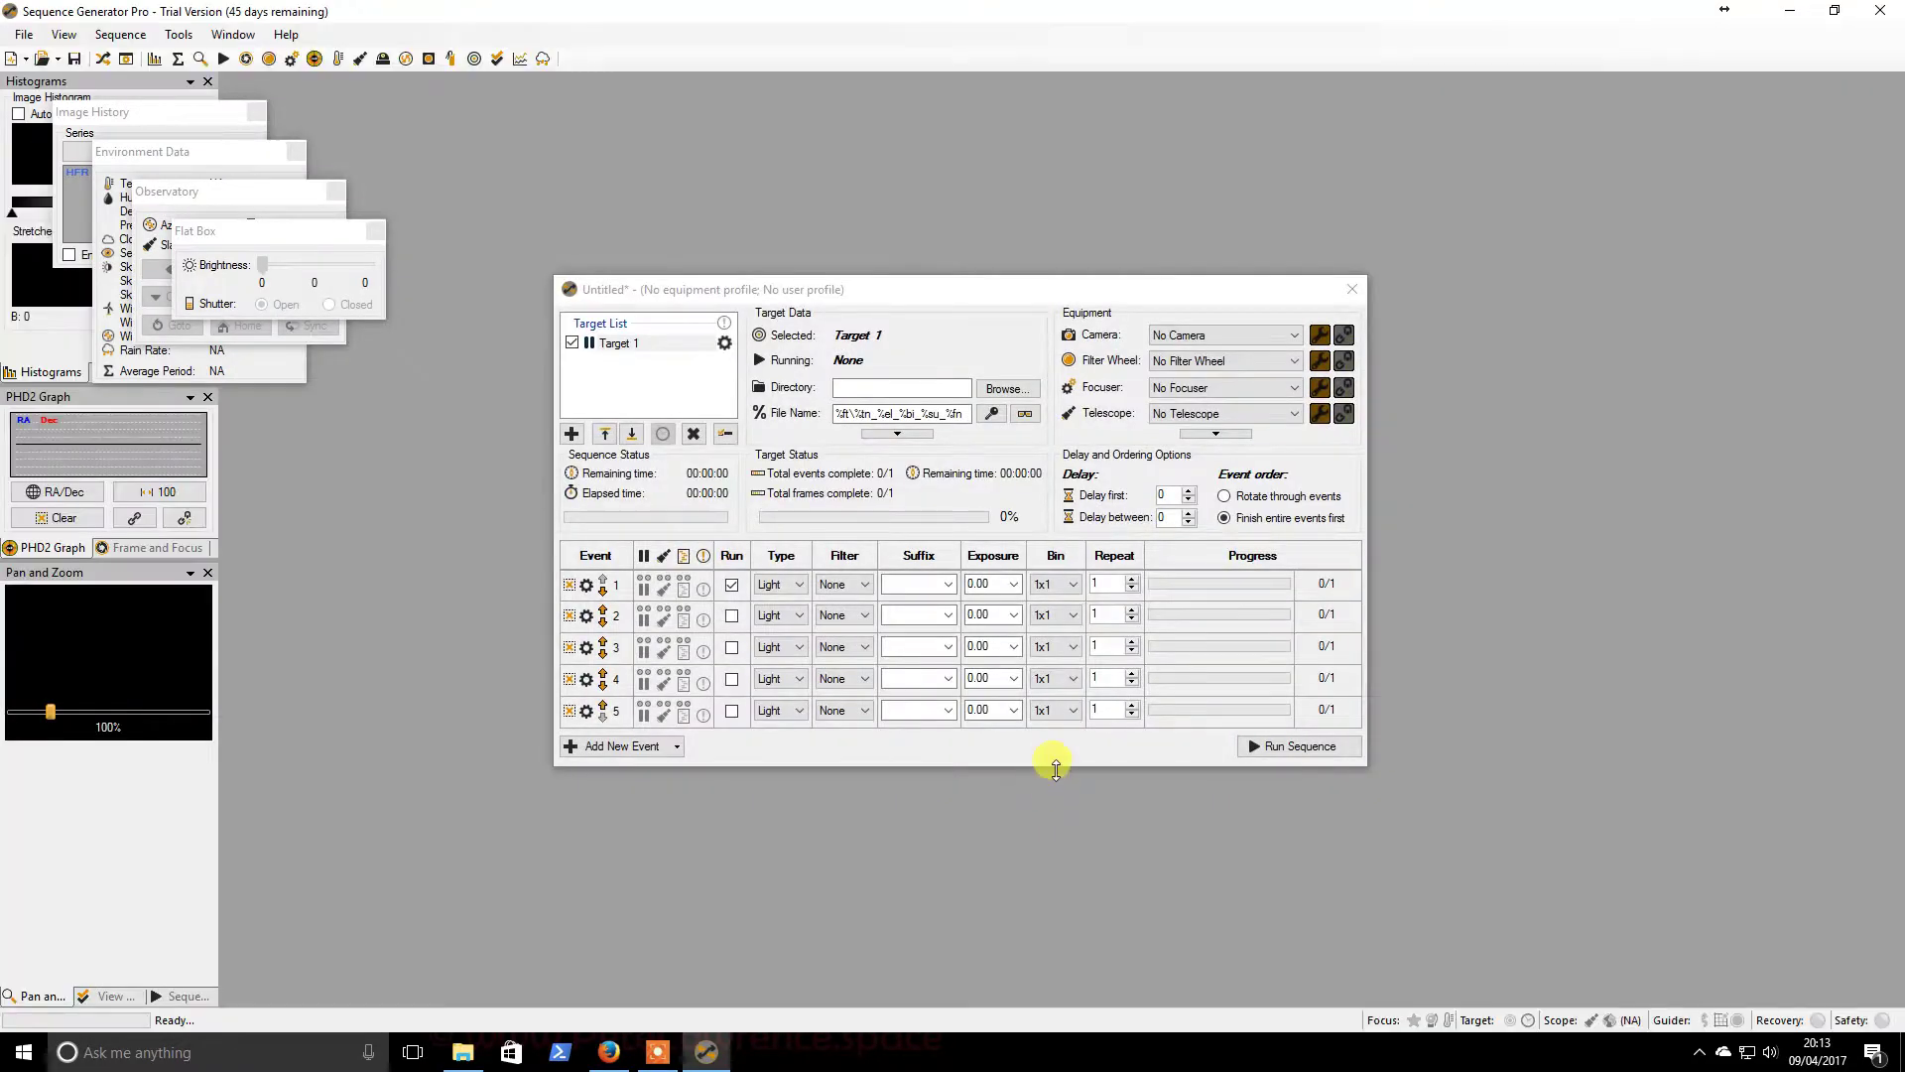
click(169, 37)
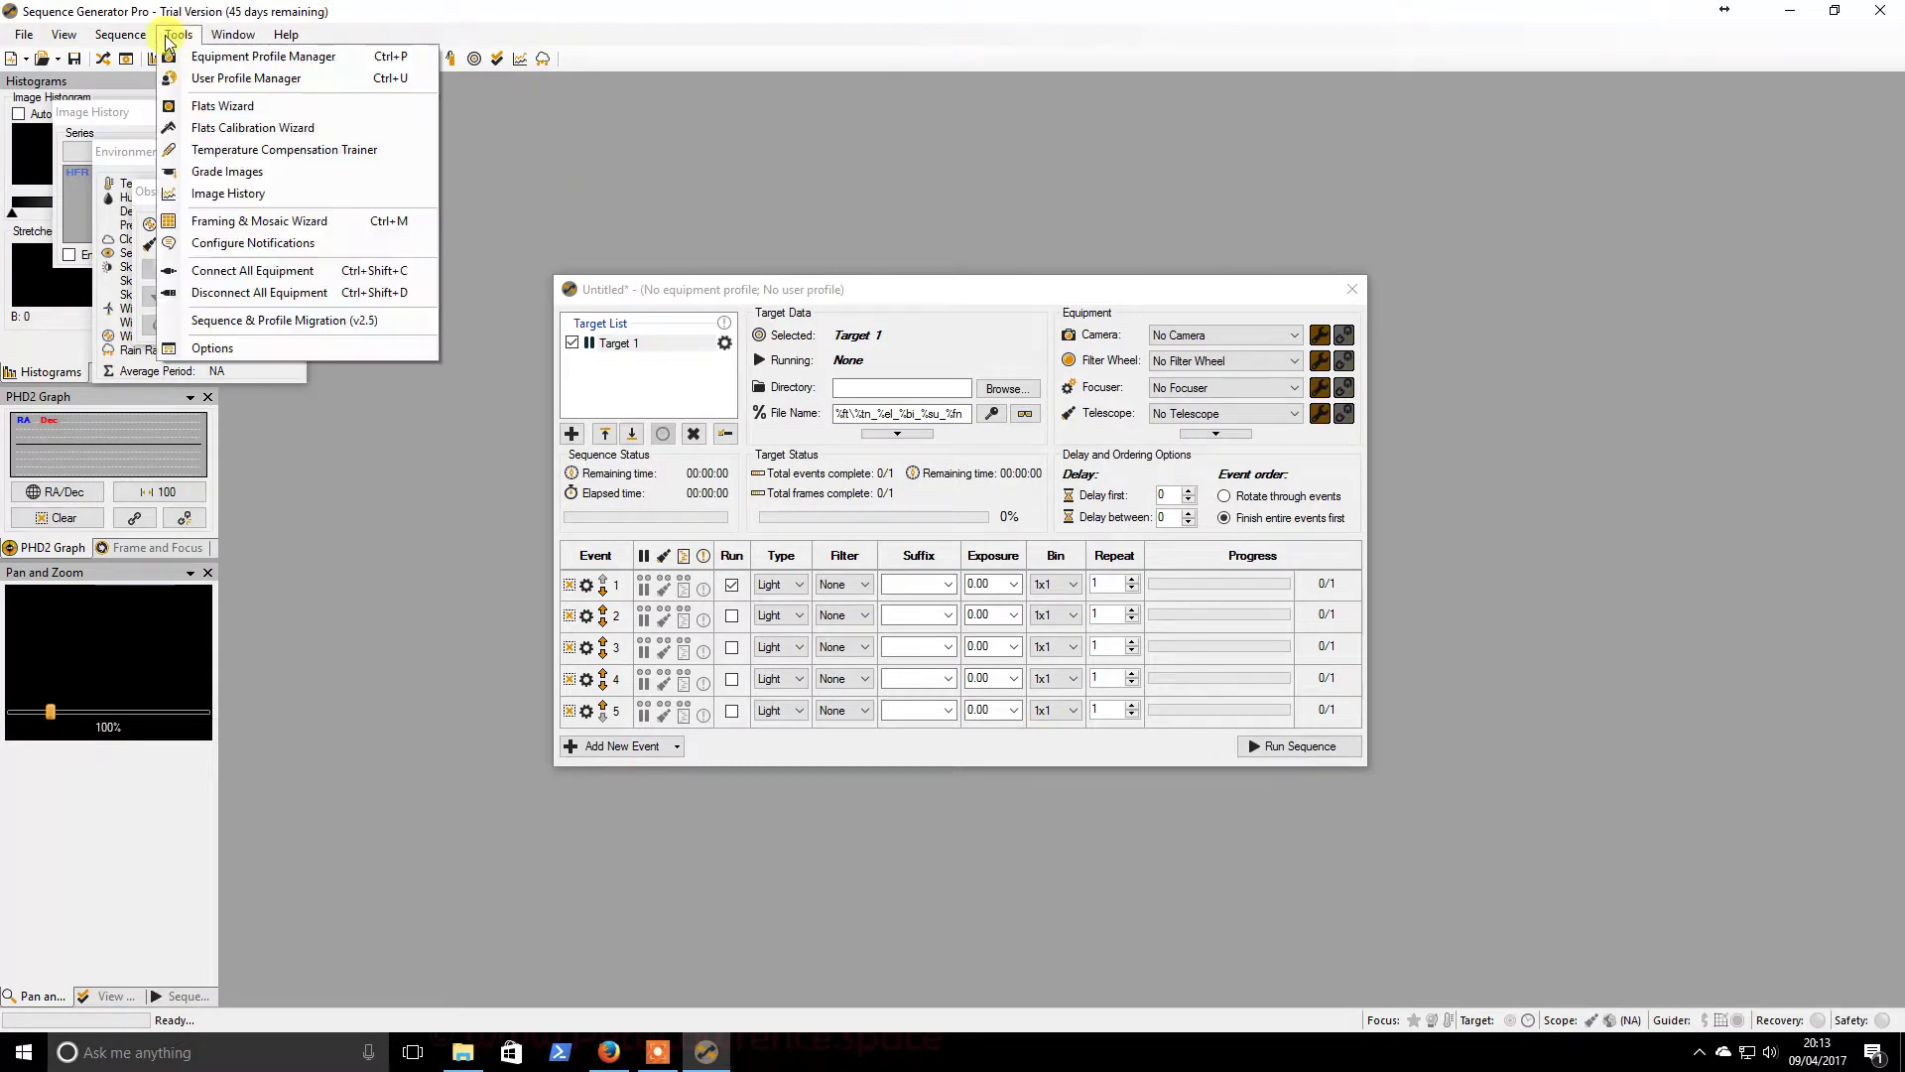
click(891, 236)
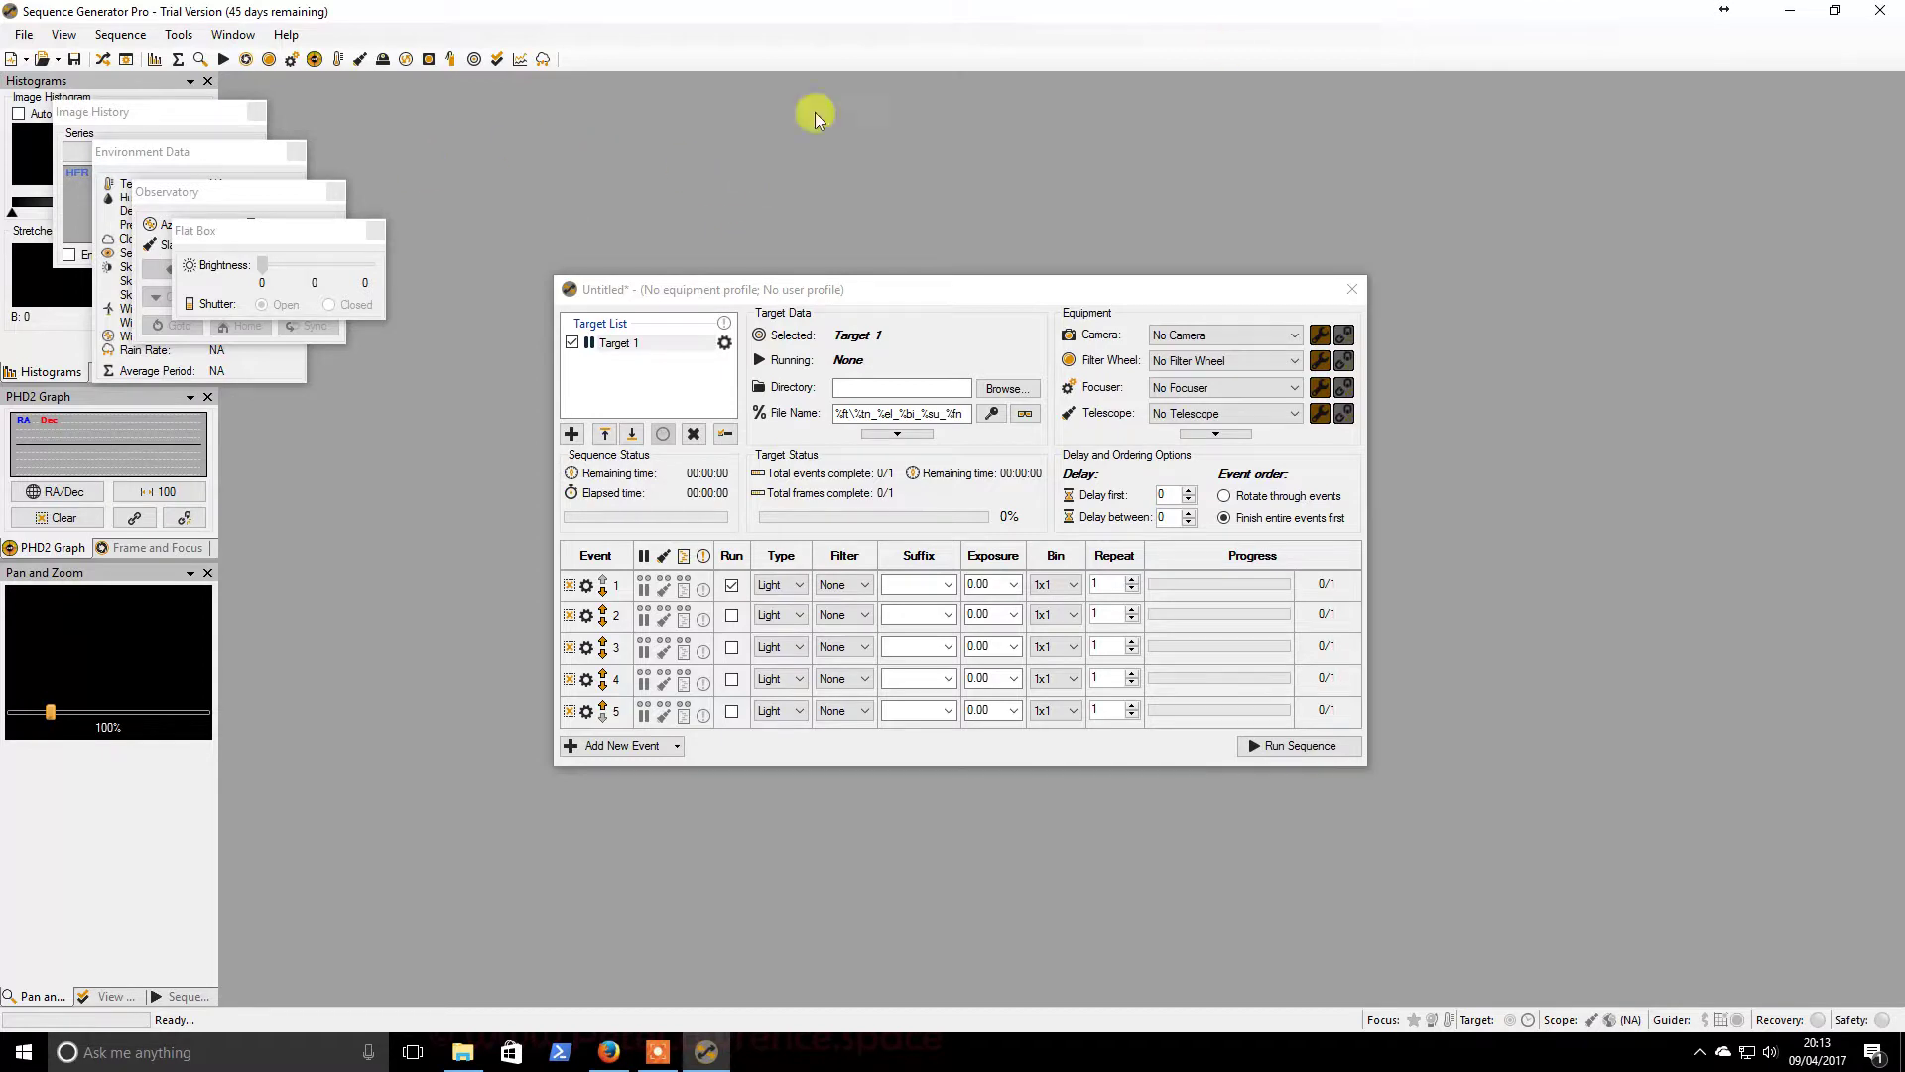
click(1879, 10)
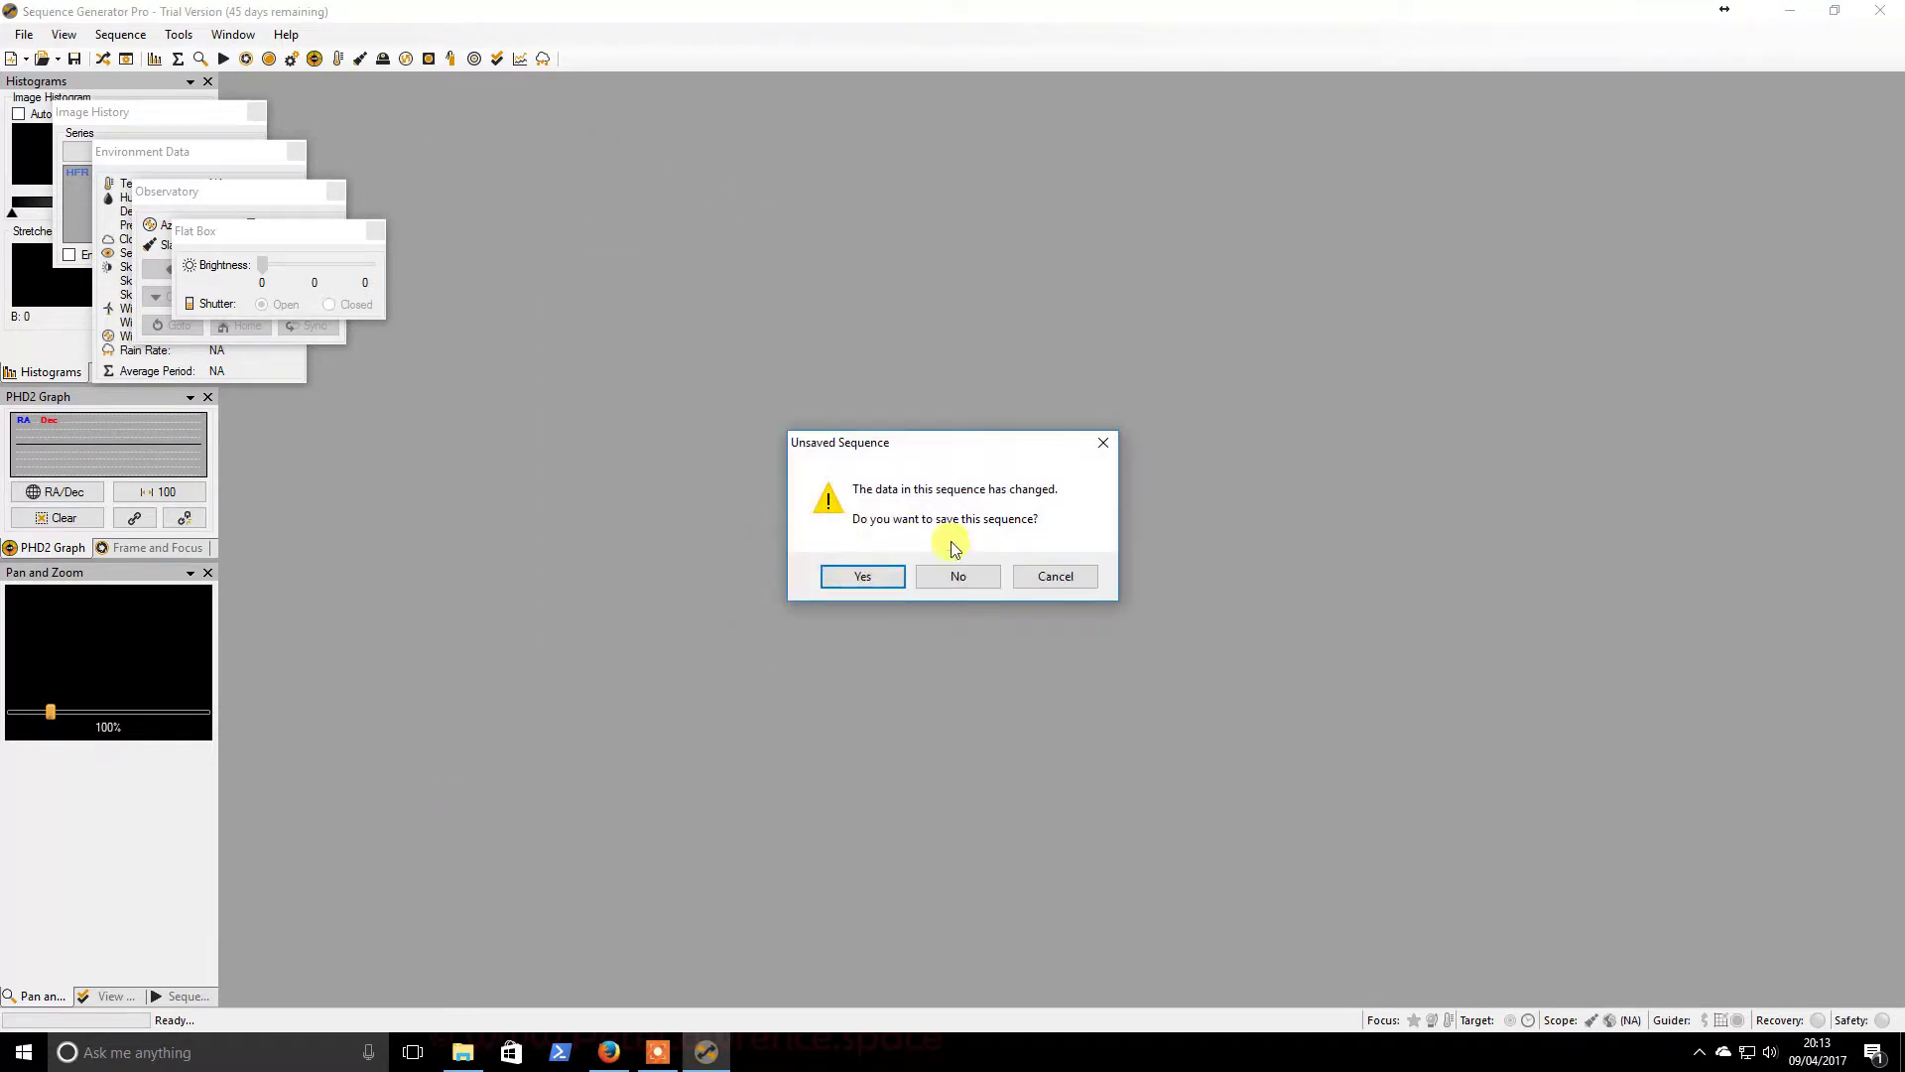
Discard the unsaved sequence and browse the Platesolve 2 and ANSVR folders under 09 - SG Pro
click(958, 576)
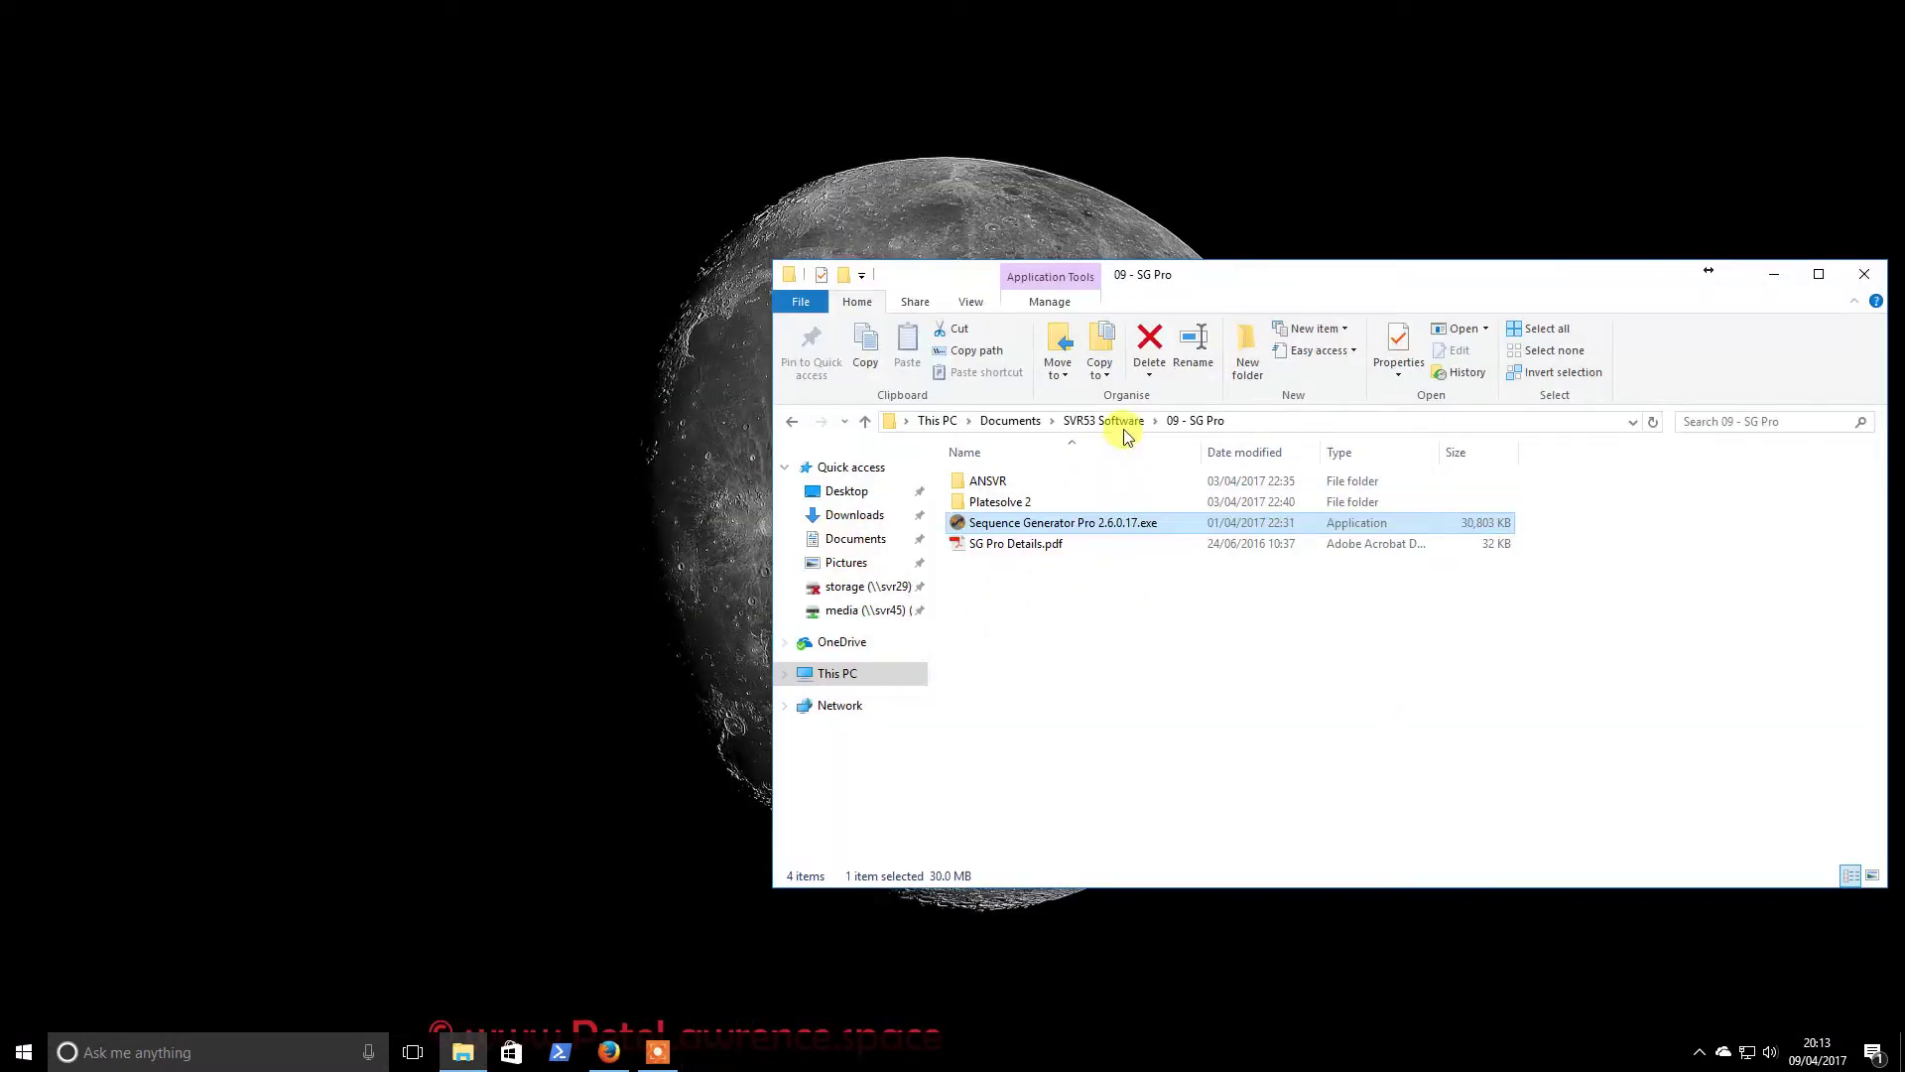
drag(1224, 283, 1082, 302)
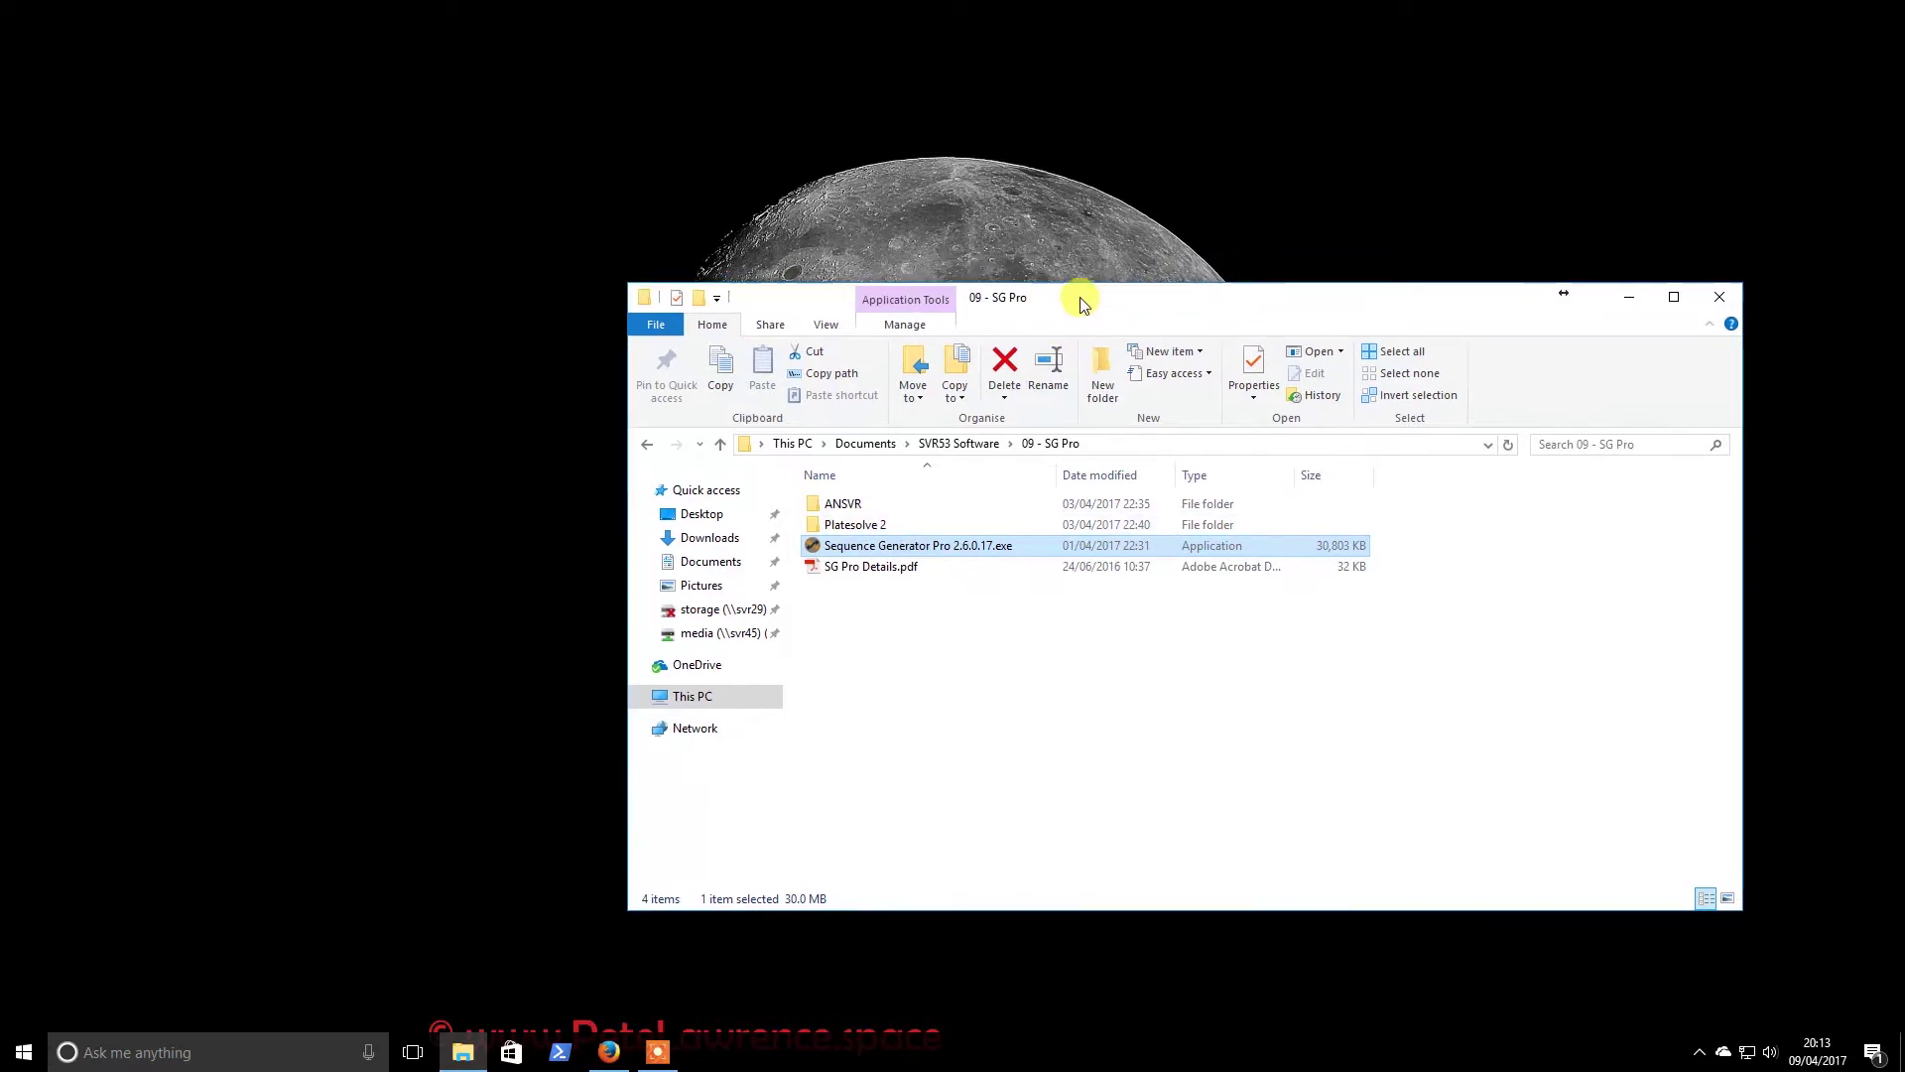
double_click(855, 526)
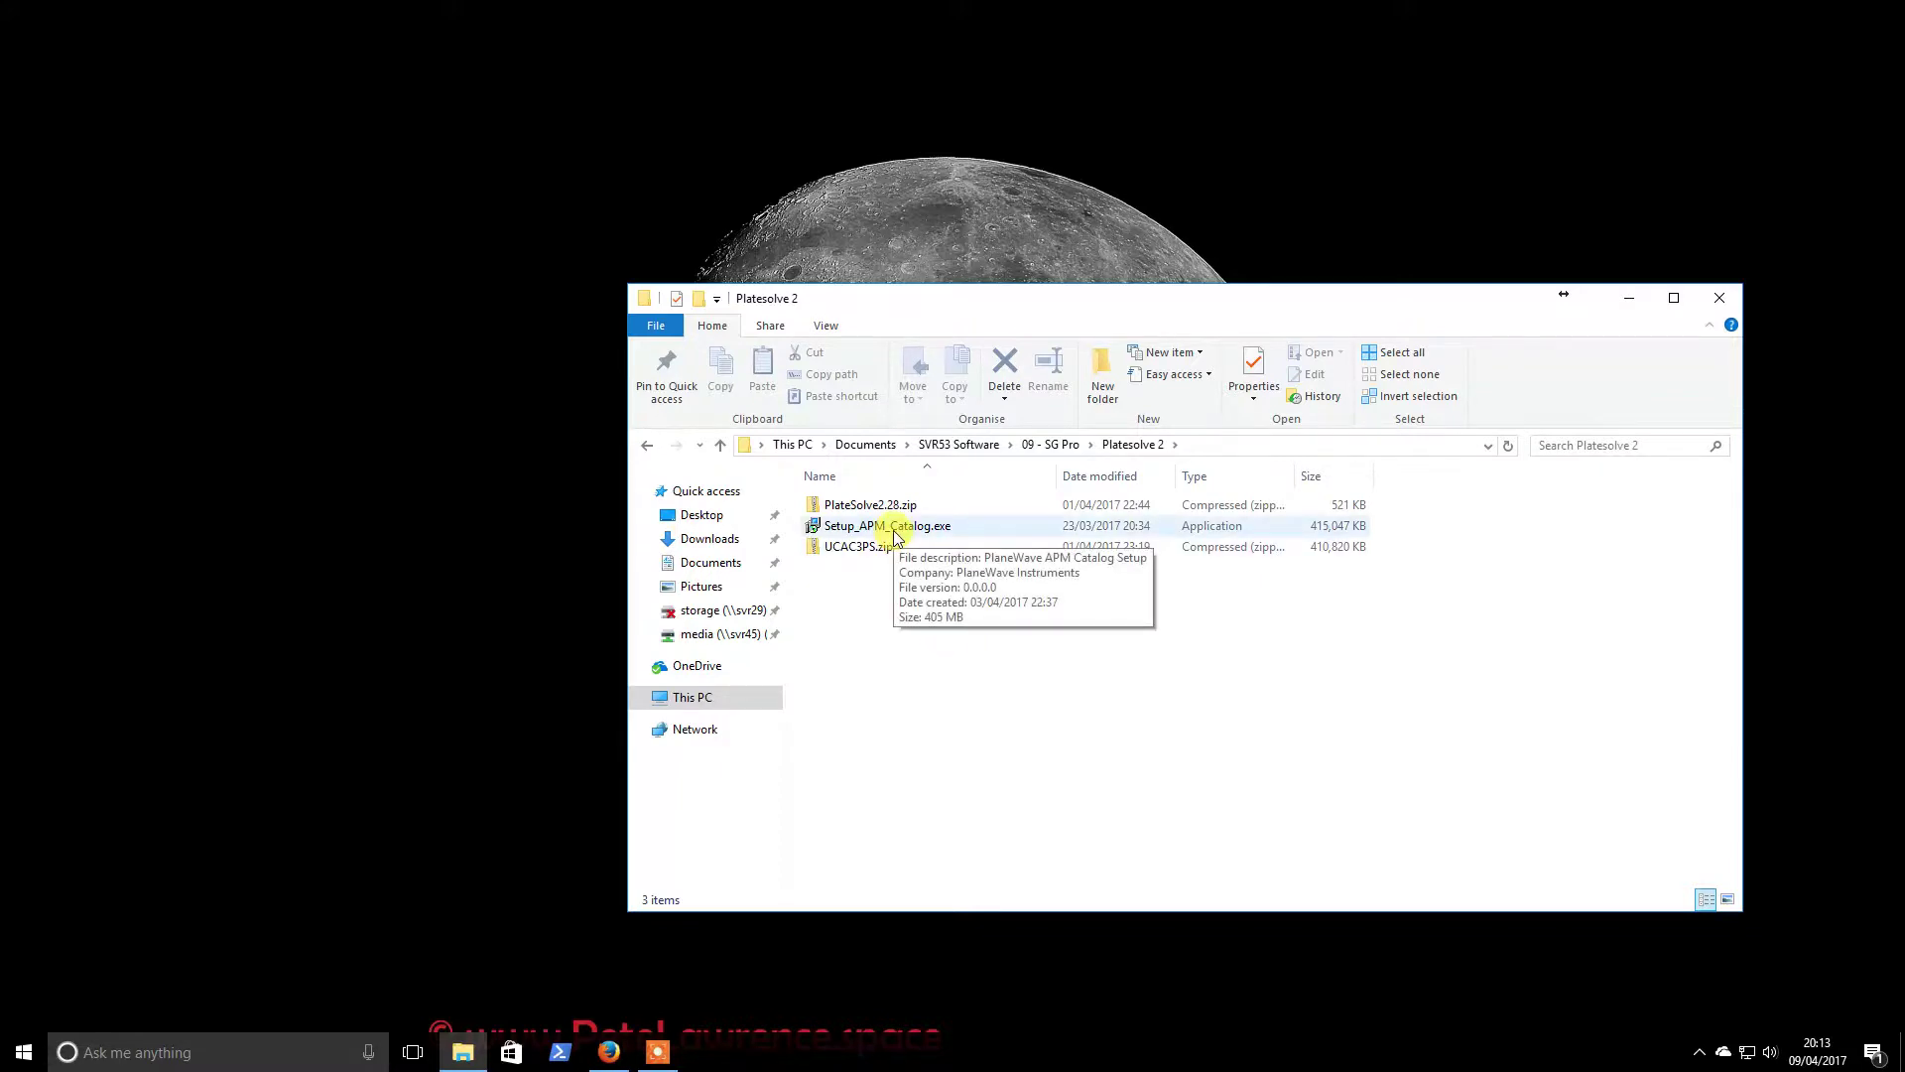
click(1052, 444)
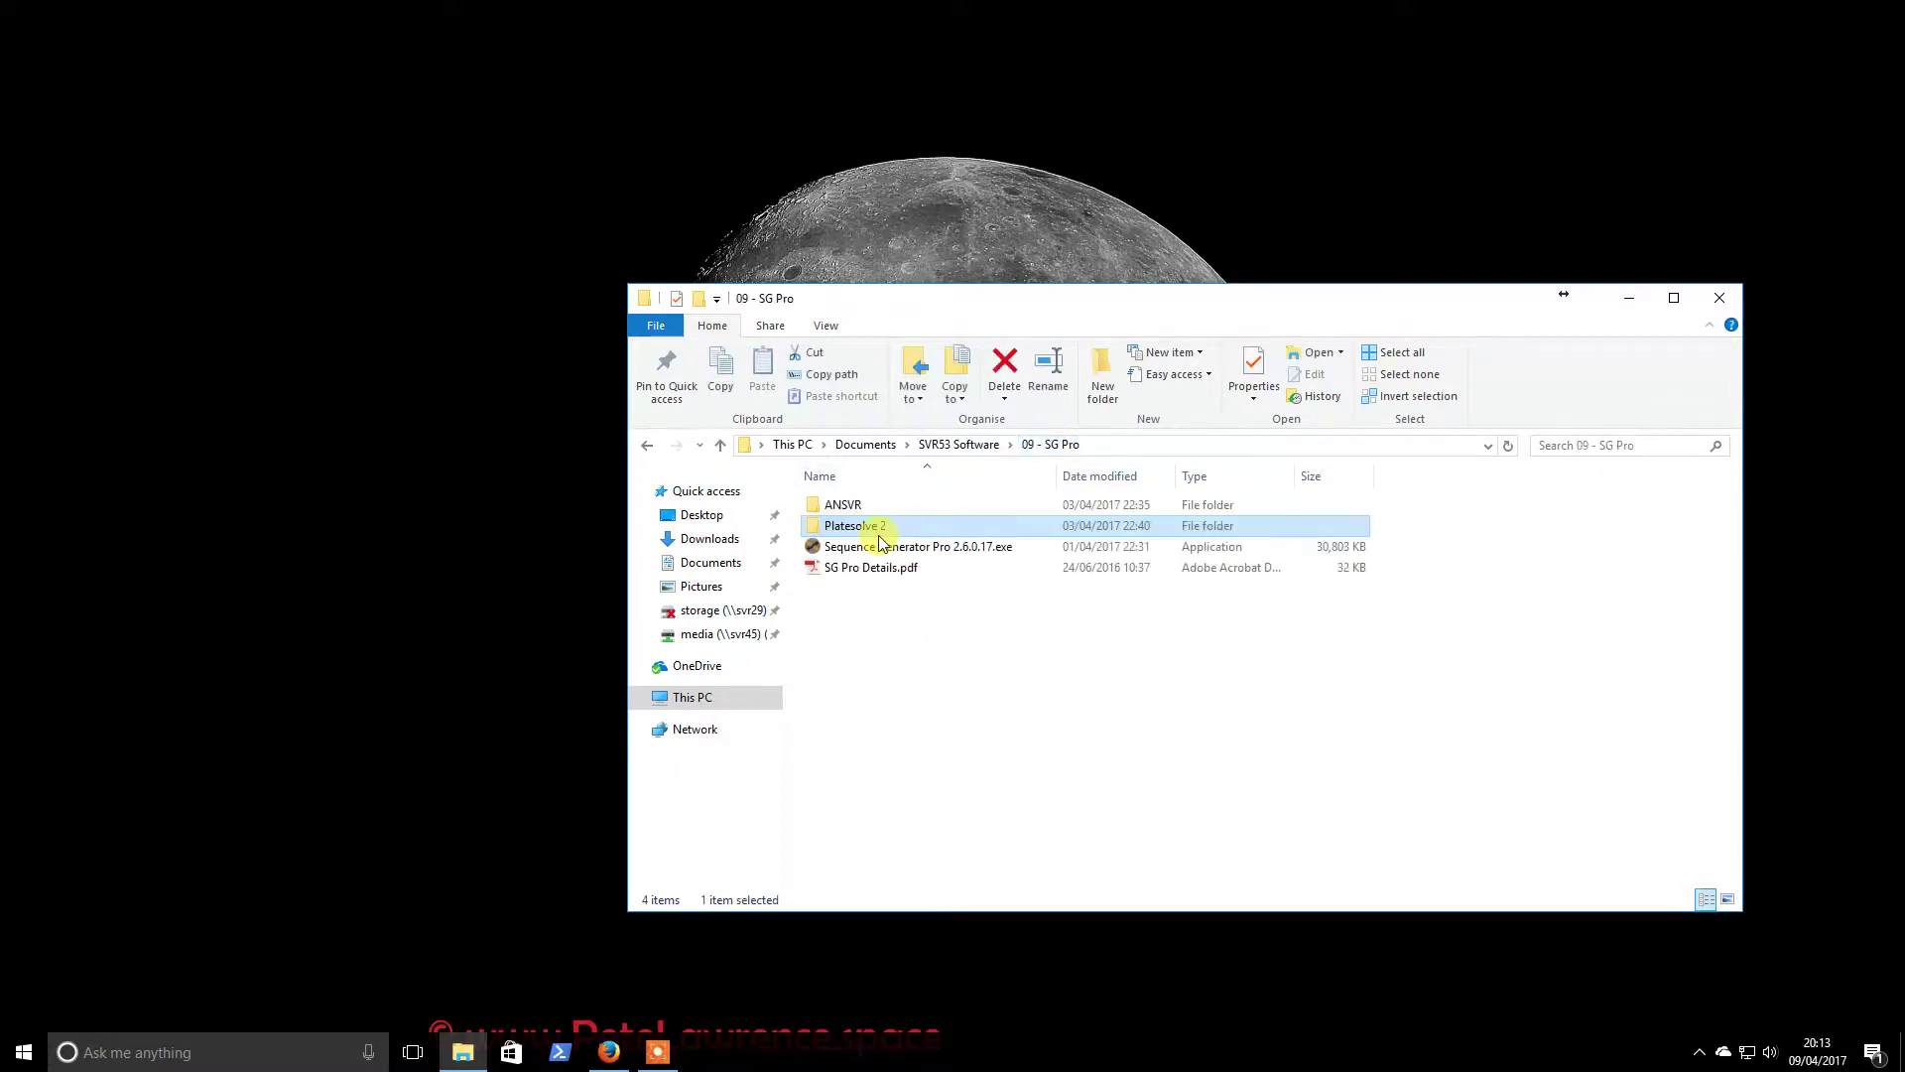
double_click(846, 504)
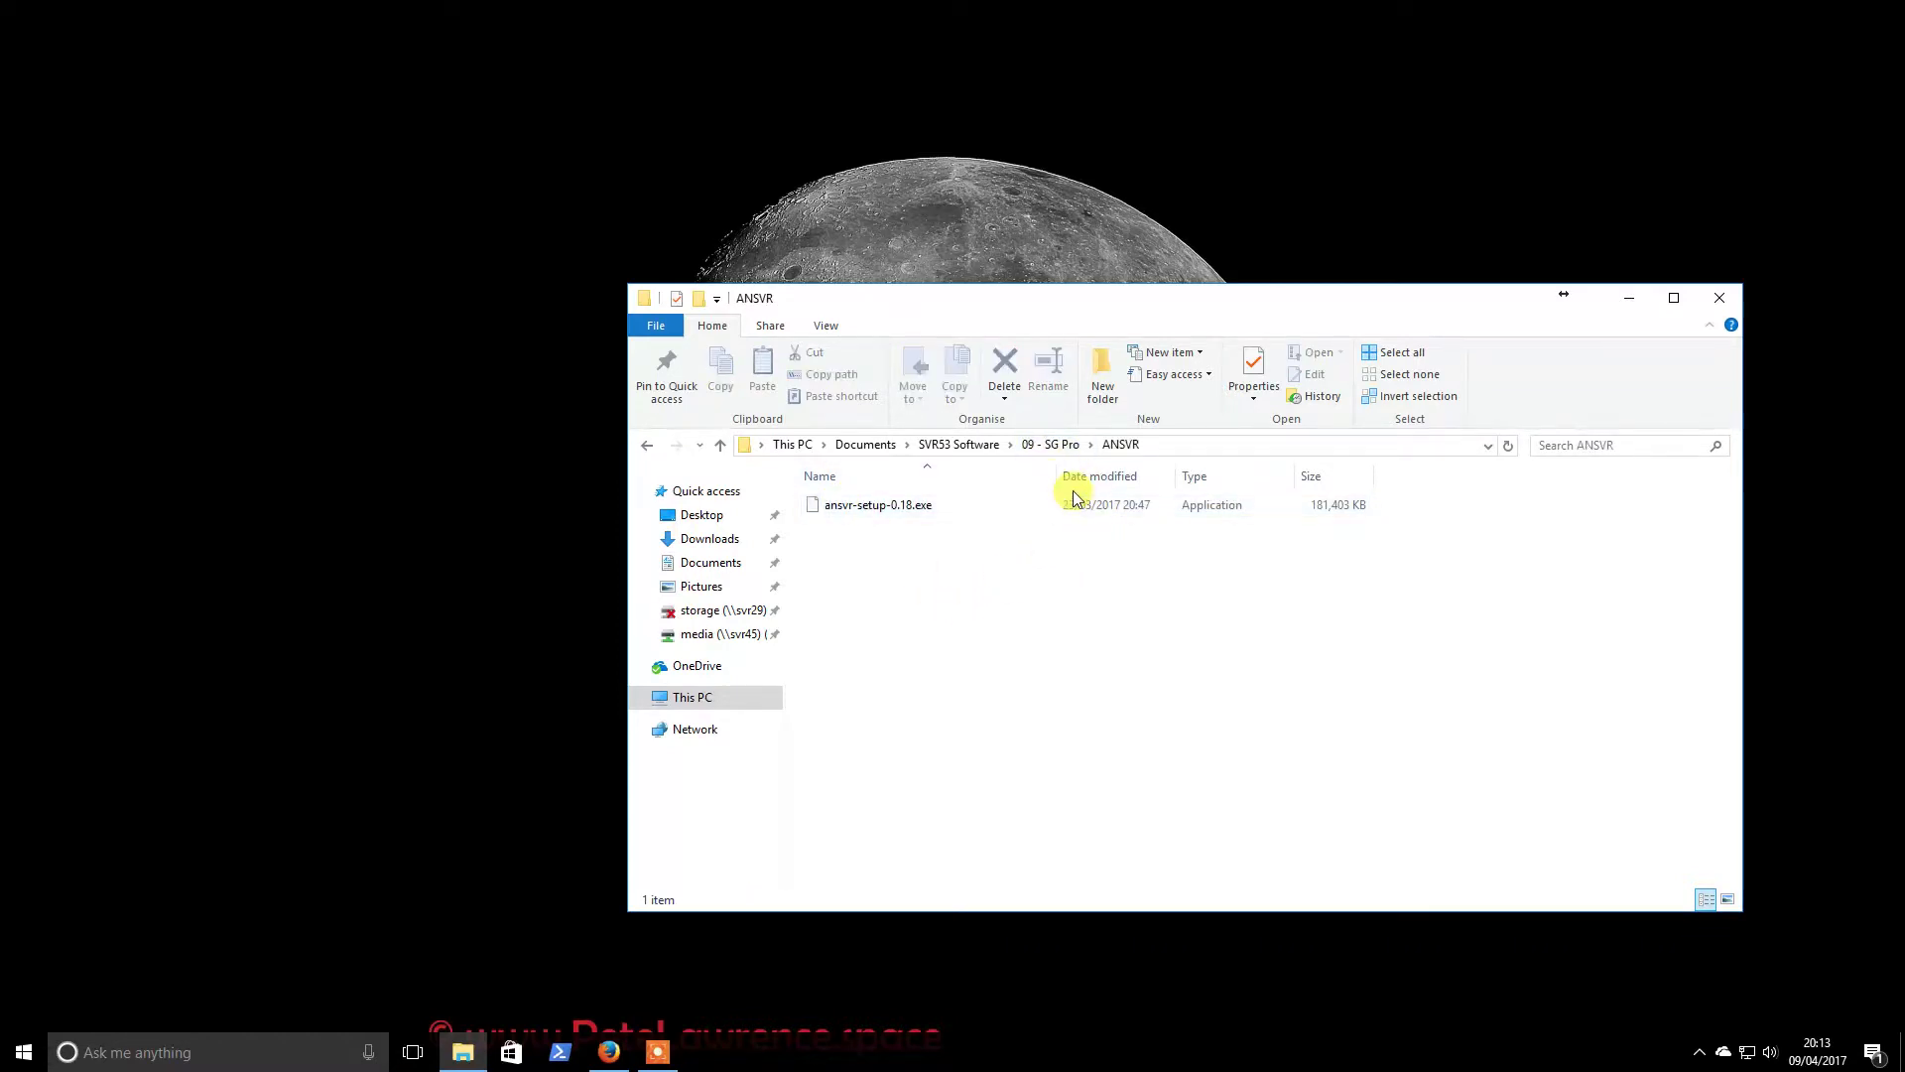
Reopen the Platesolve 2 folder and bring up options for Setup_APM_Catalog.exe
click(1052, 443)
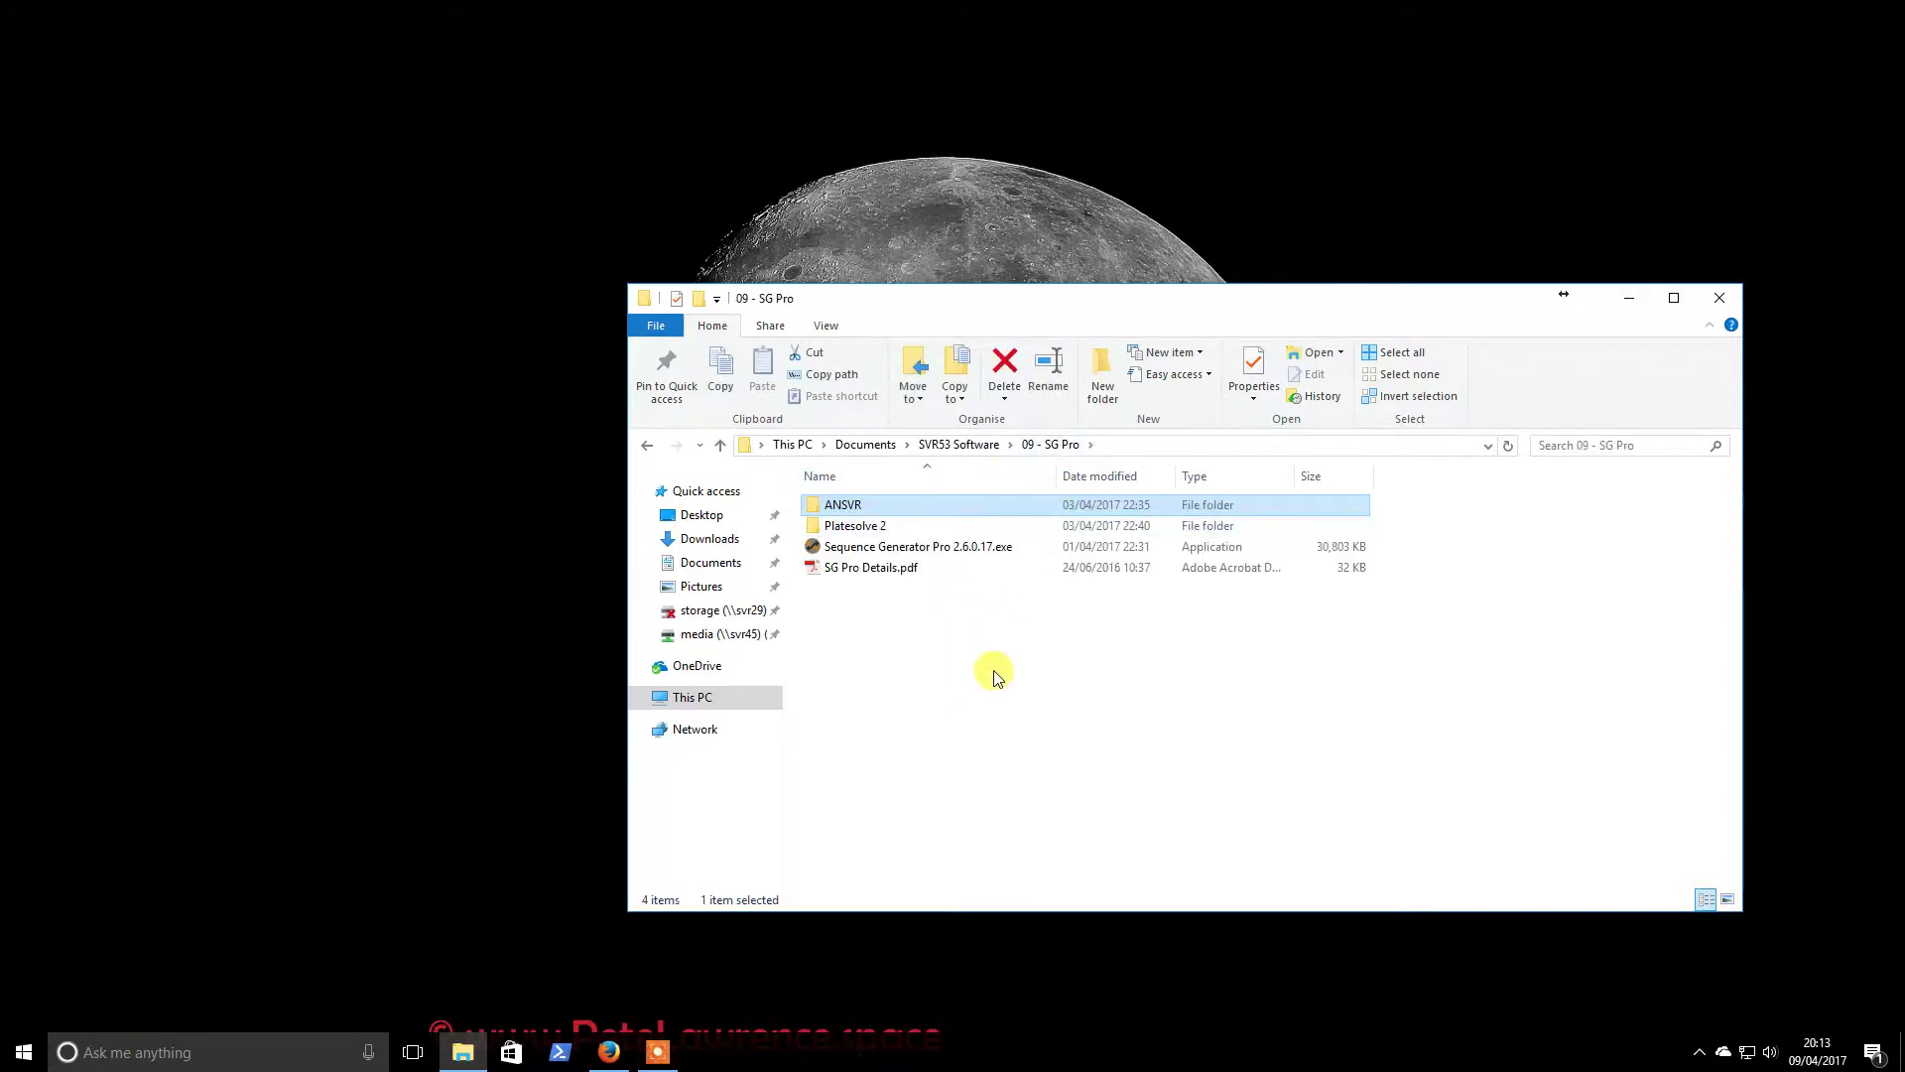
double_click(893, 528)
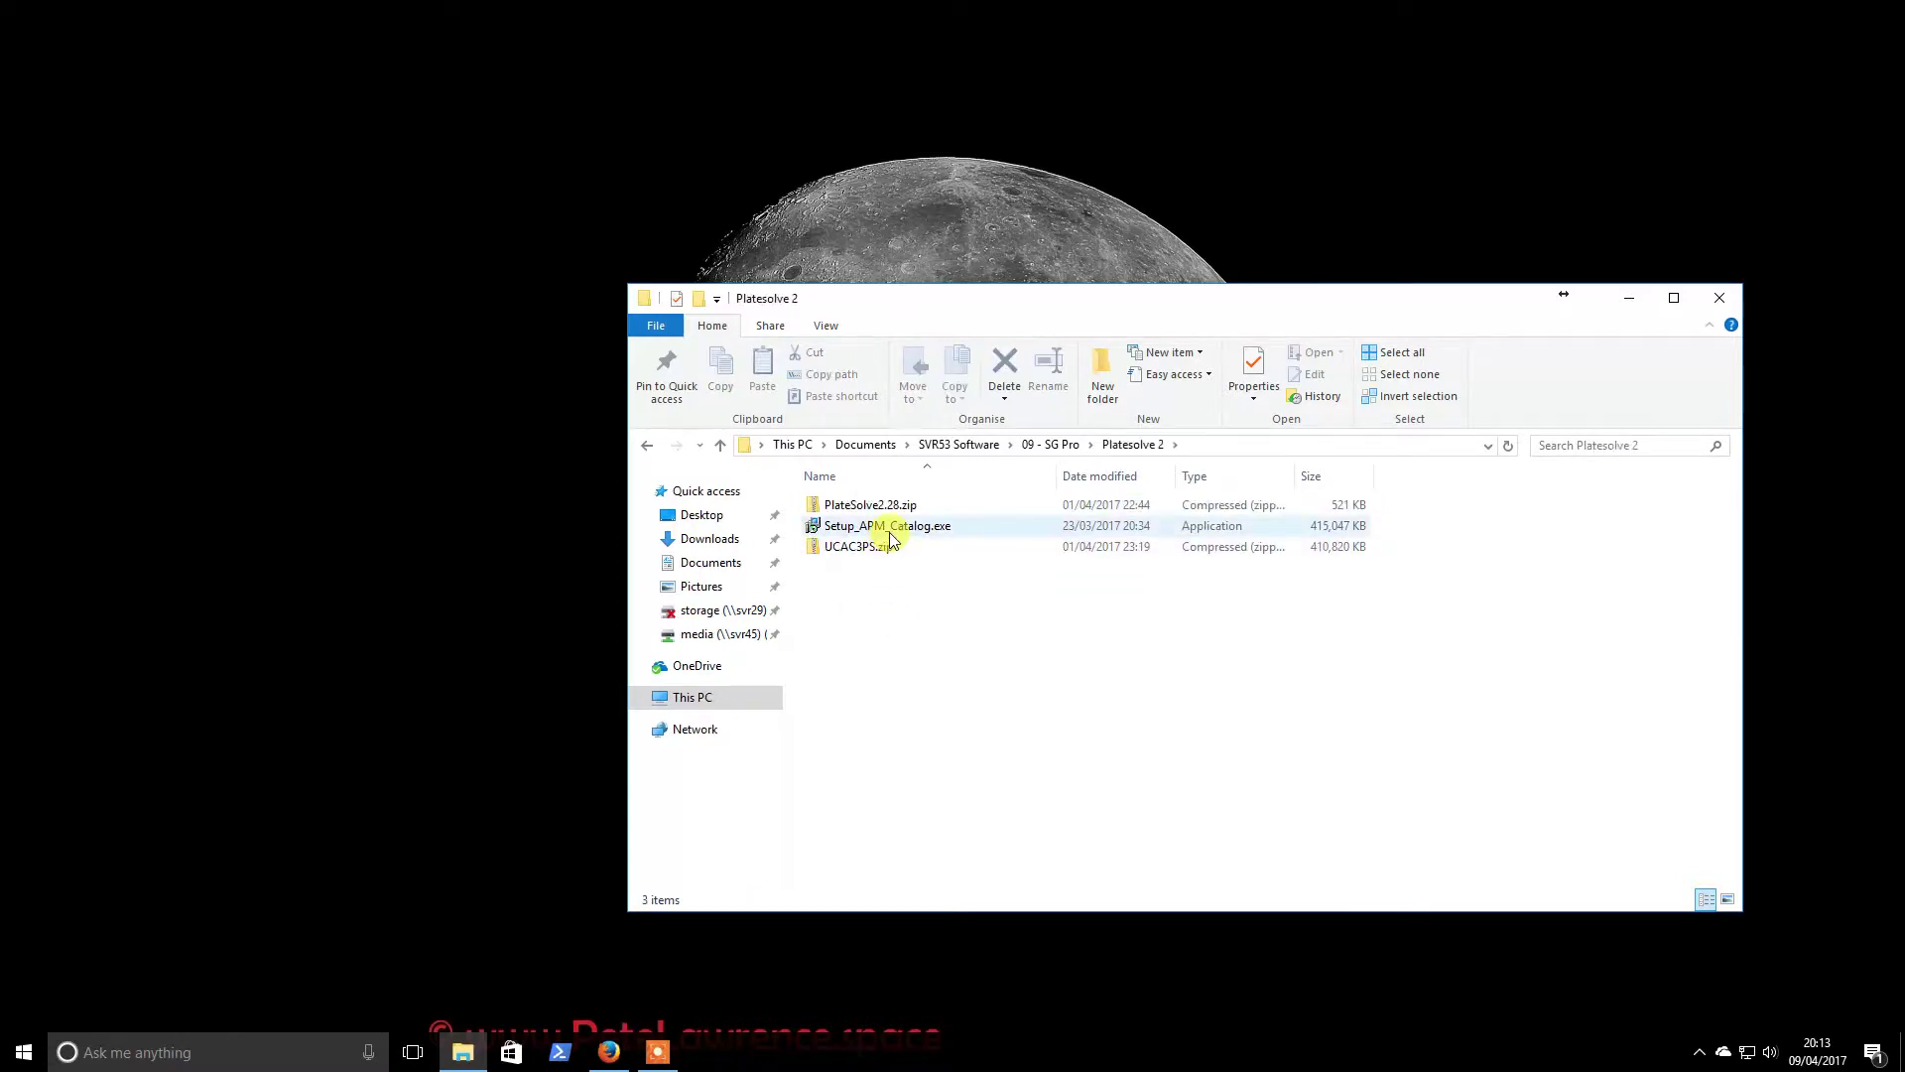
right_click(892, 536)
Install the APM catalog as administrator into C:\Program Files (x86)\Starry Ridge\APM, copying that path
click(980, 562)
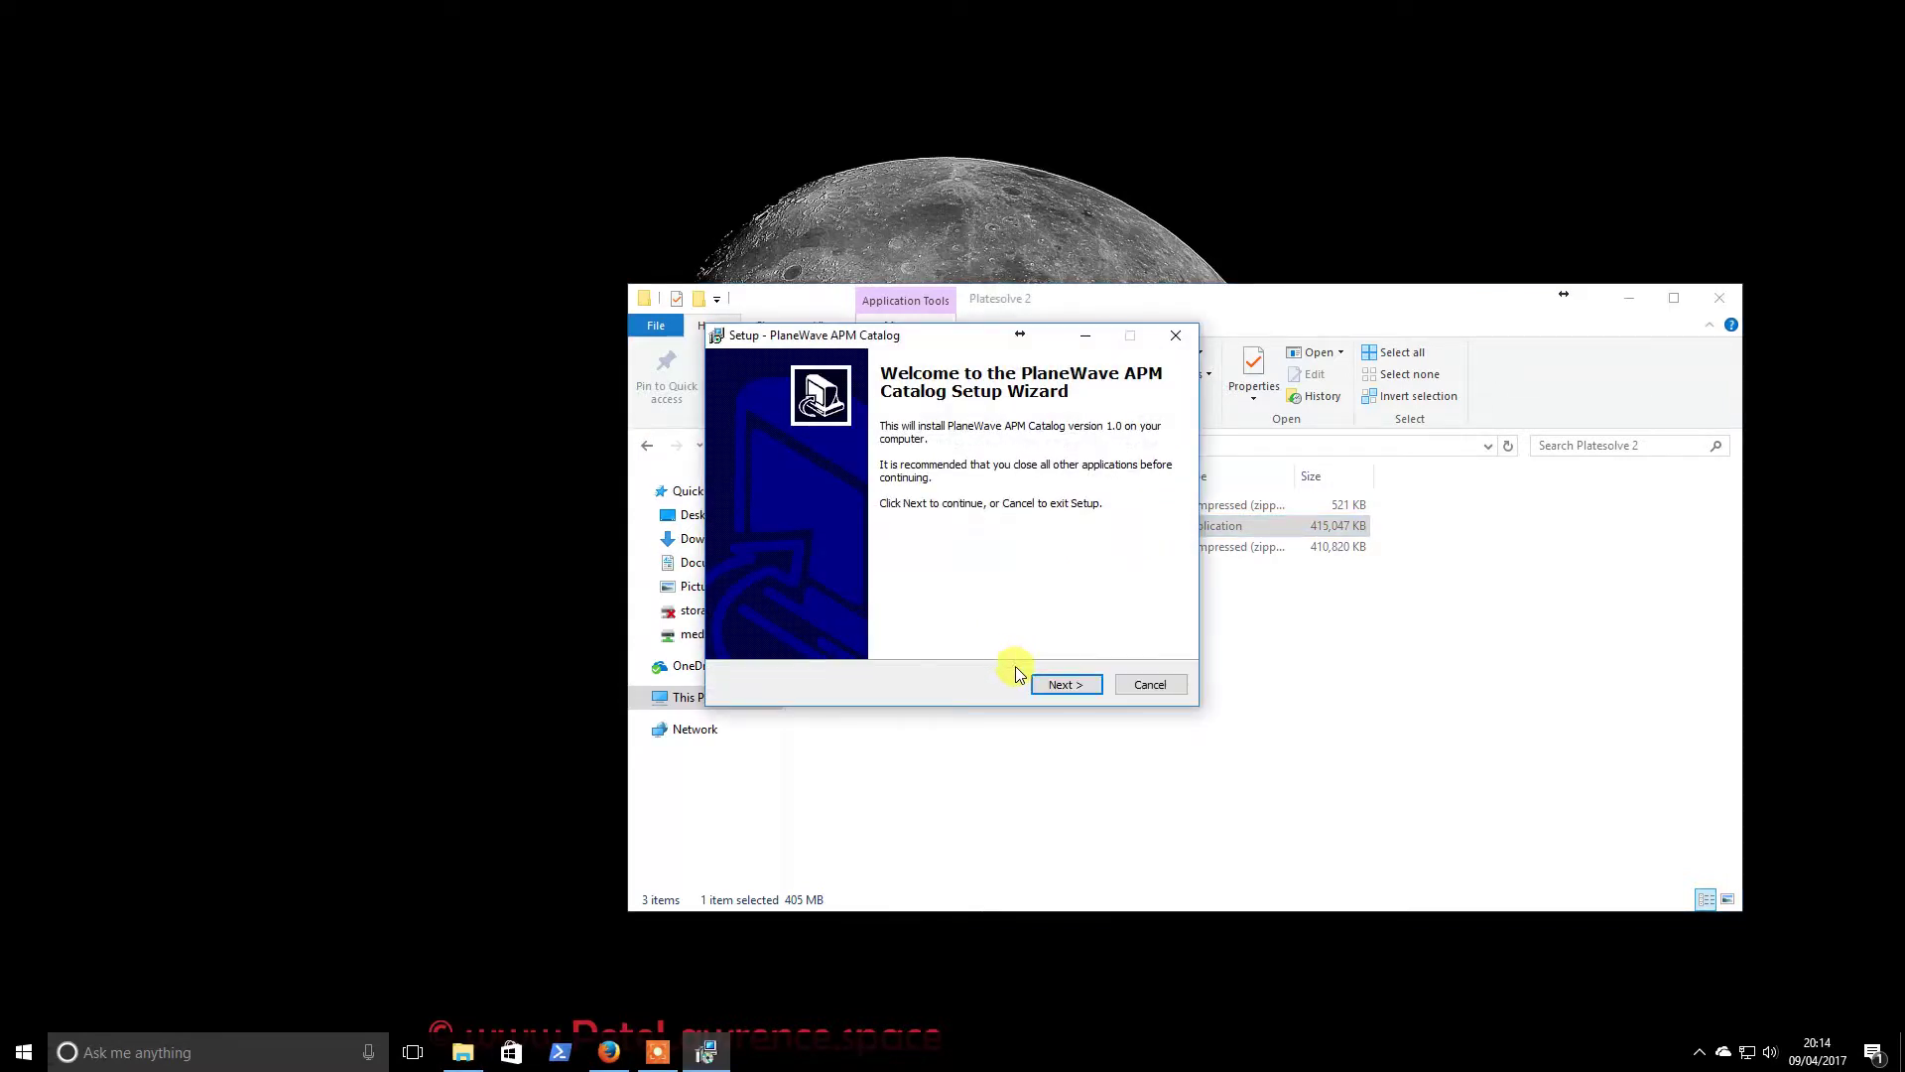
click(1063, 687)
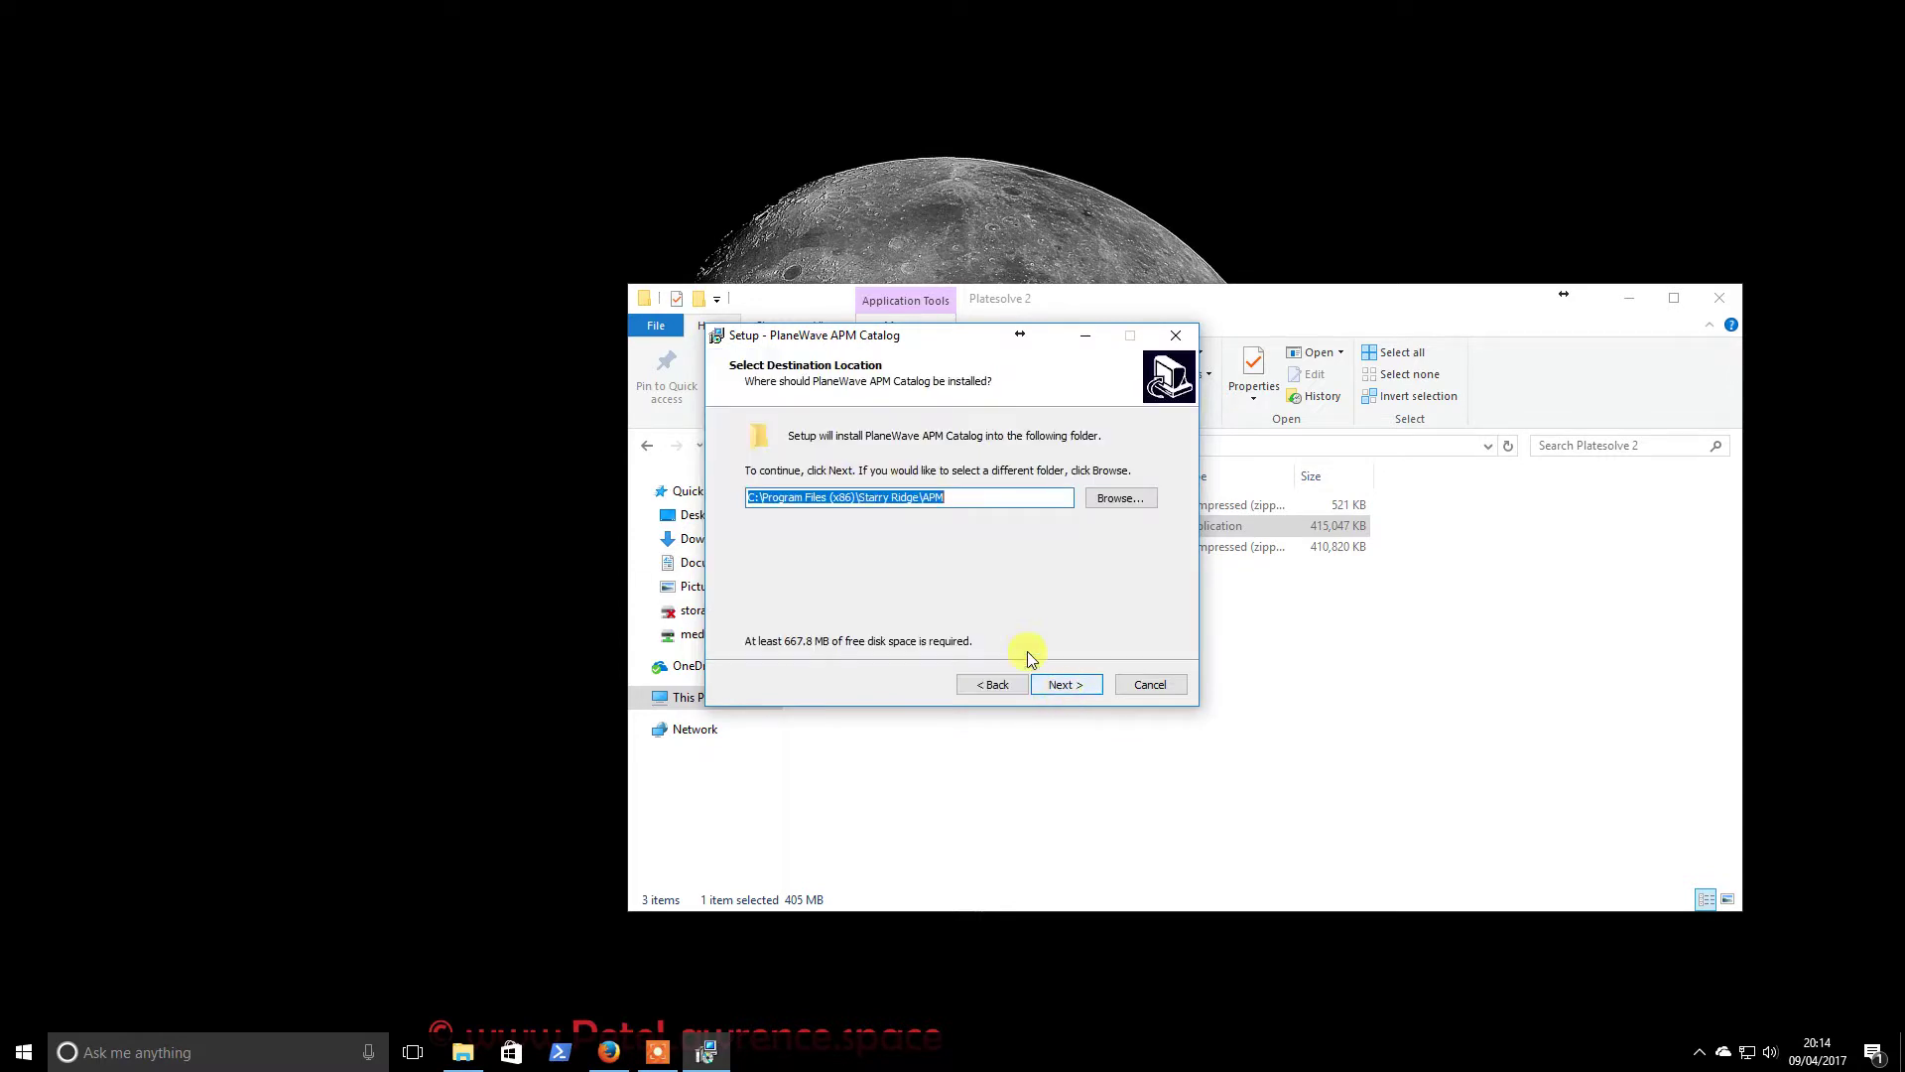
right_click(905, 498)
click(969, 560)
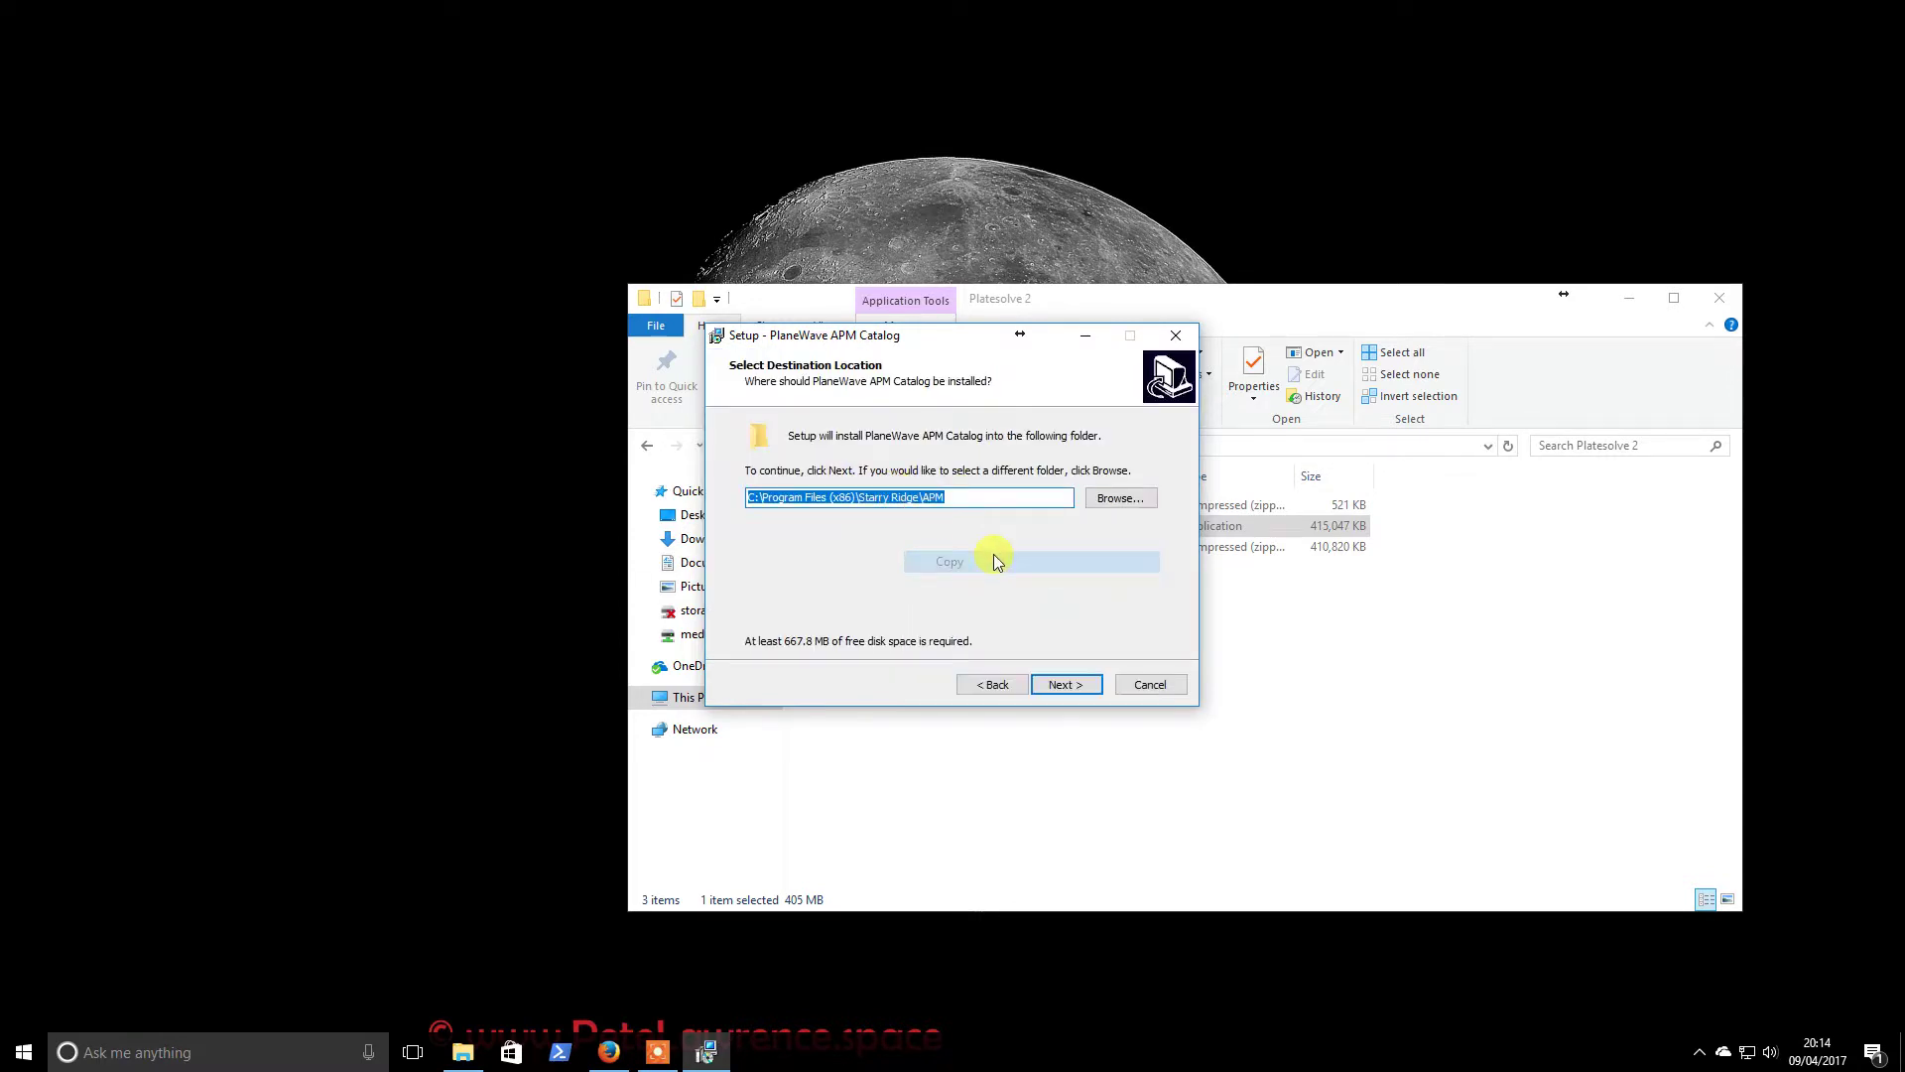
click(1066, 685)
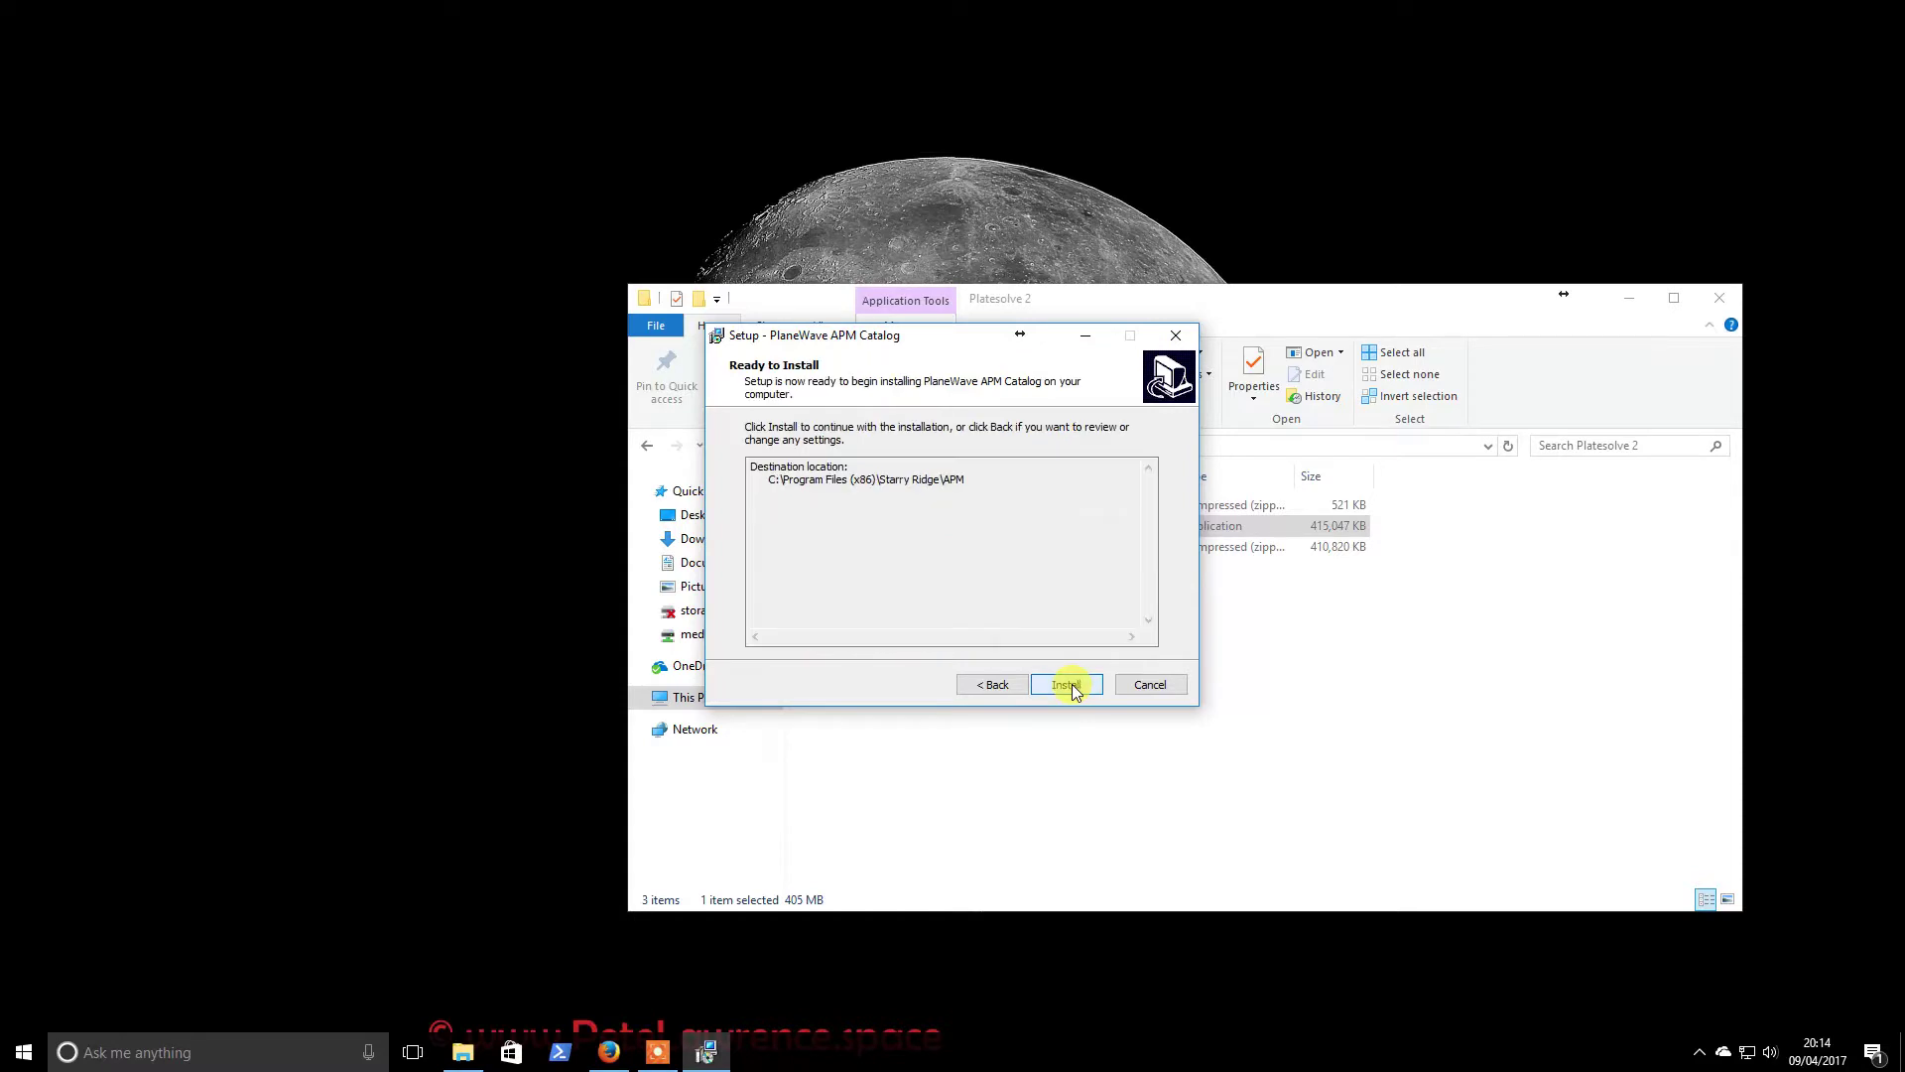
click(1067, 686)
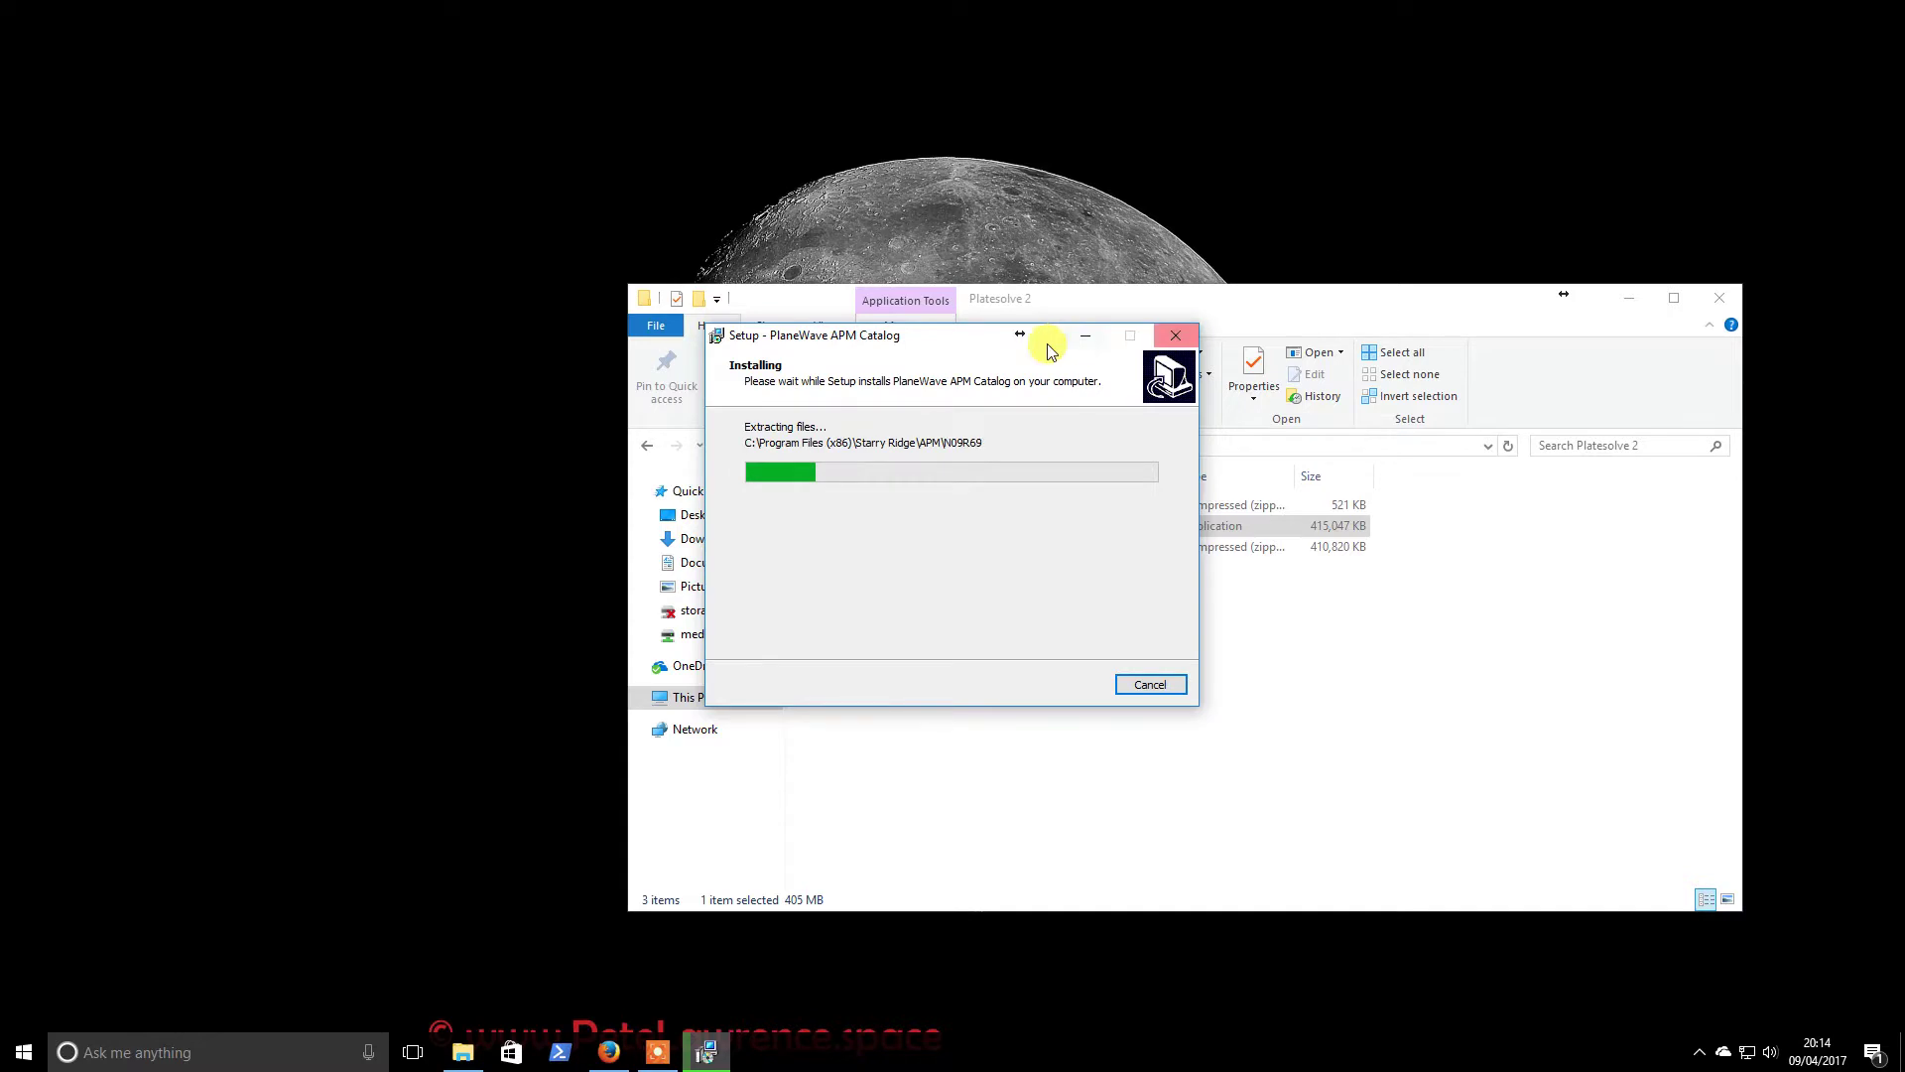
Move the setup window to the upper right and bring up options for This PC
drag(962, 345, 1472, 135)
click(681, 820)
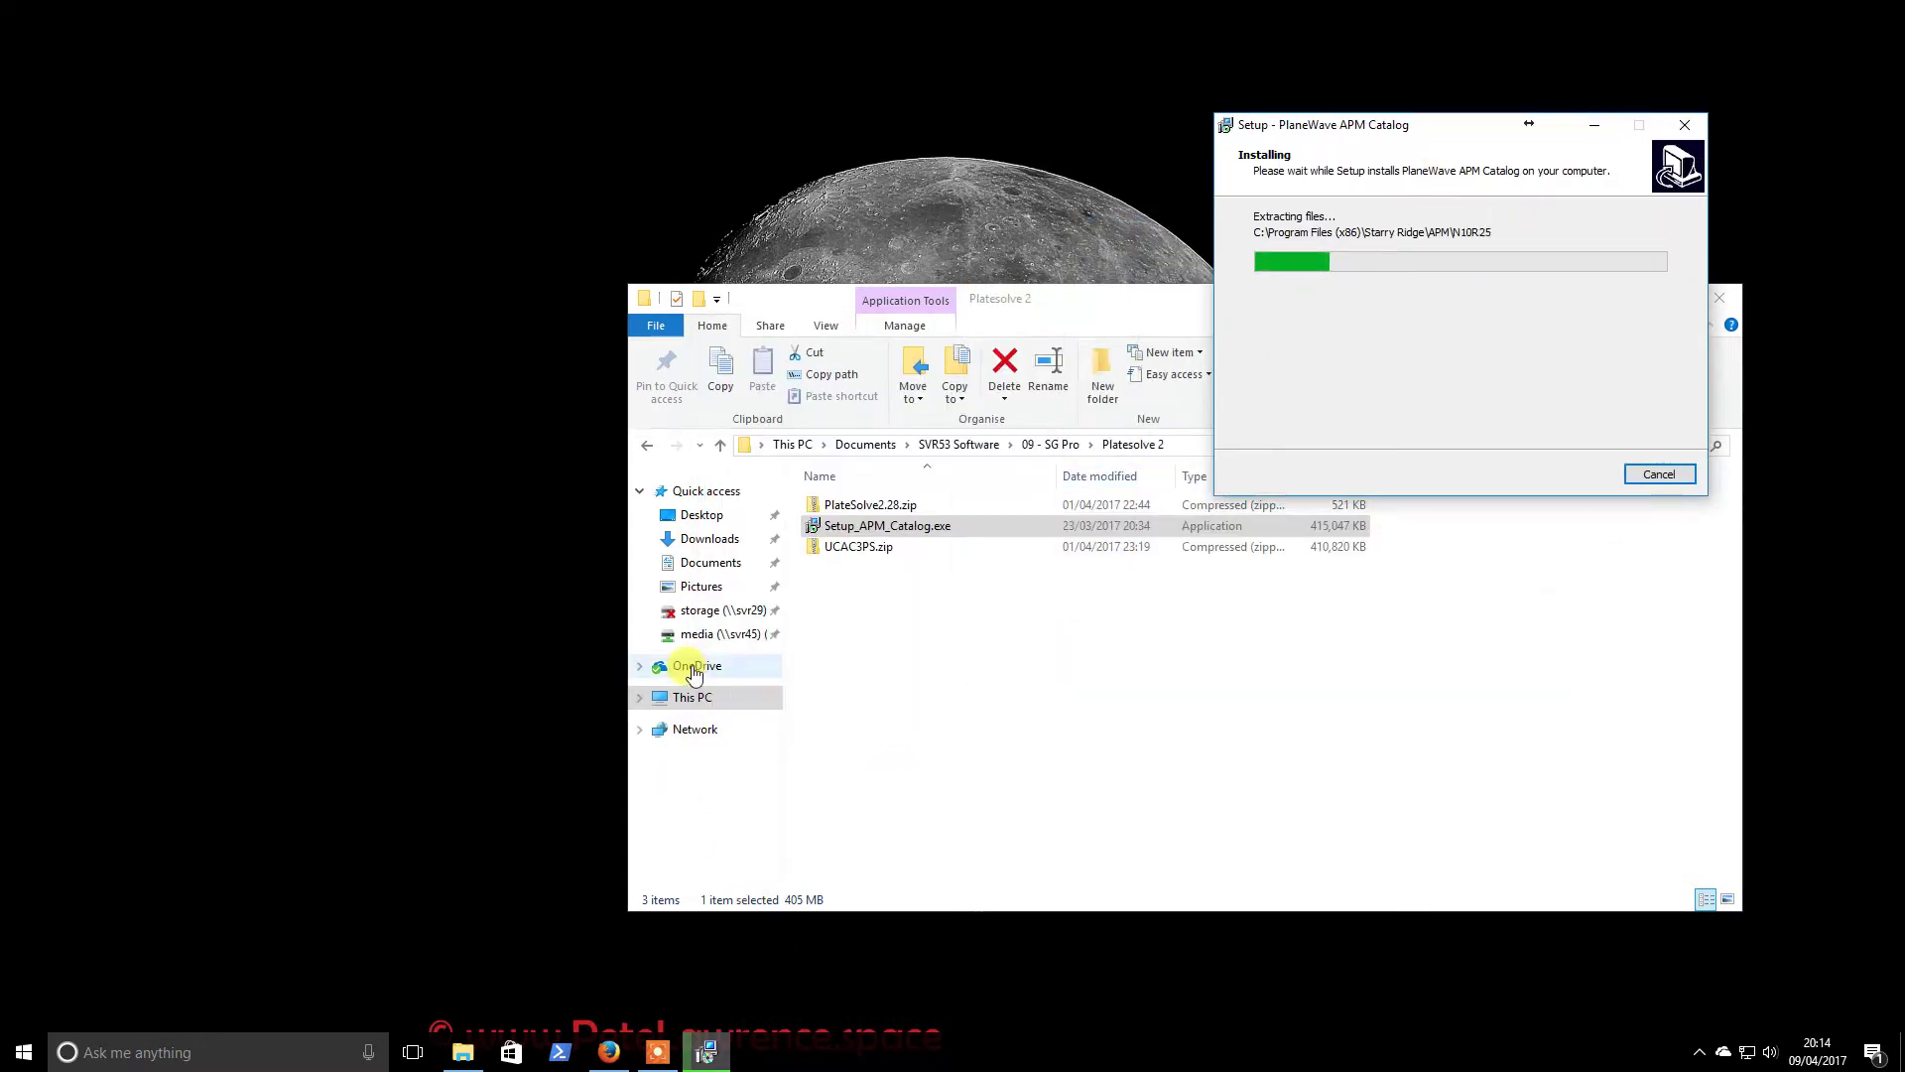
right_click(696, 702)
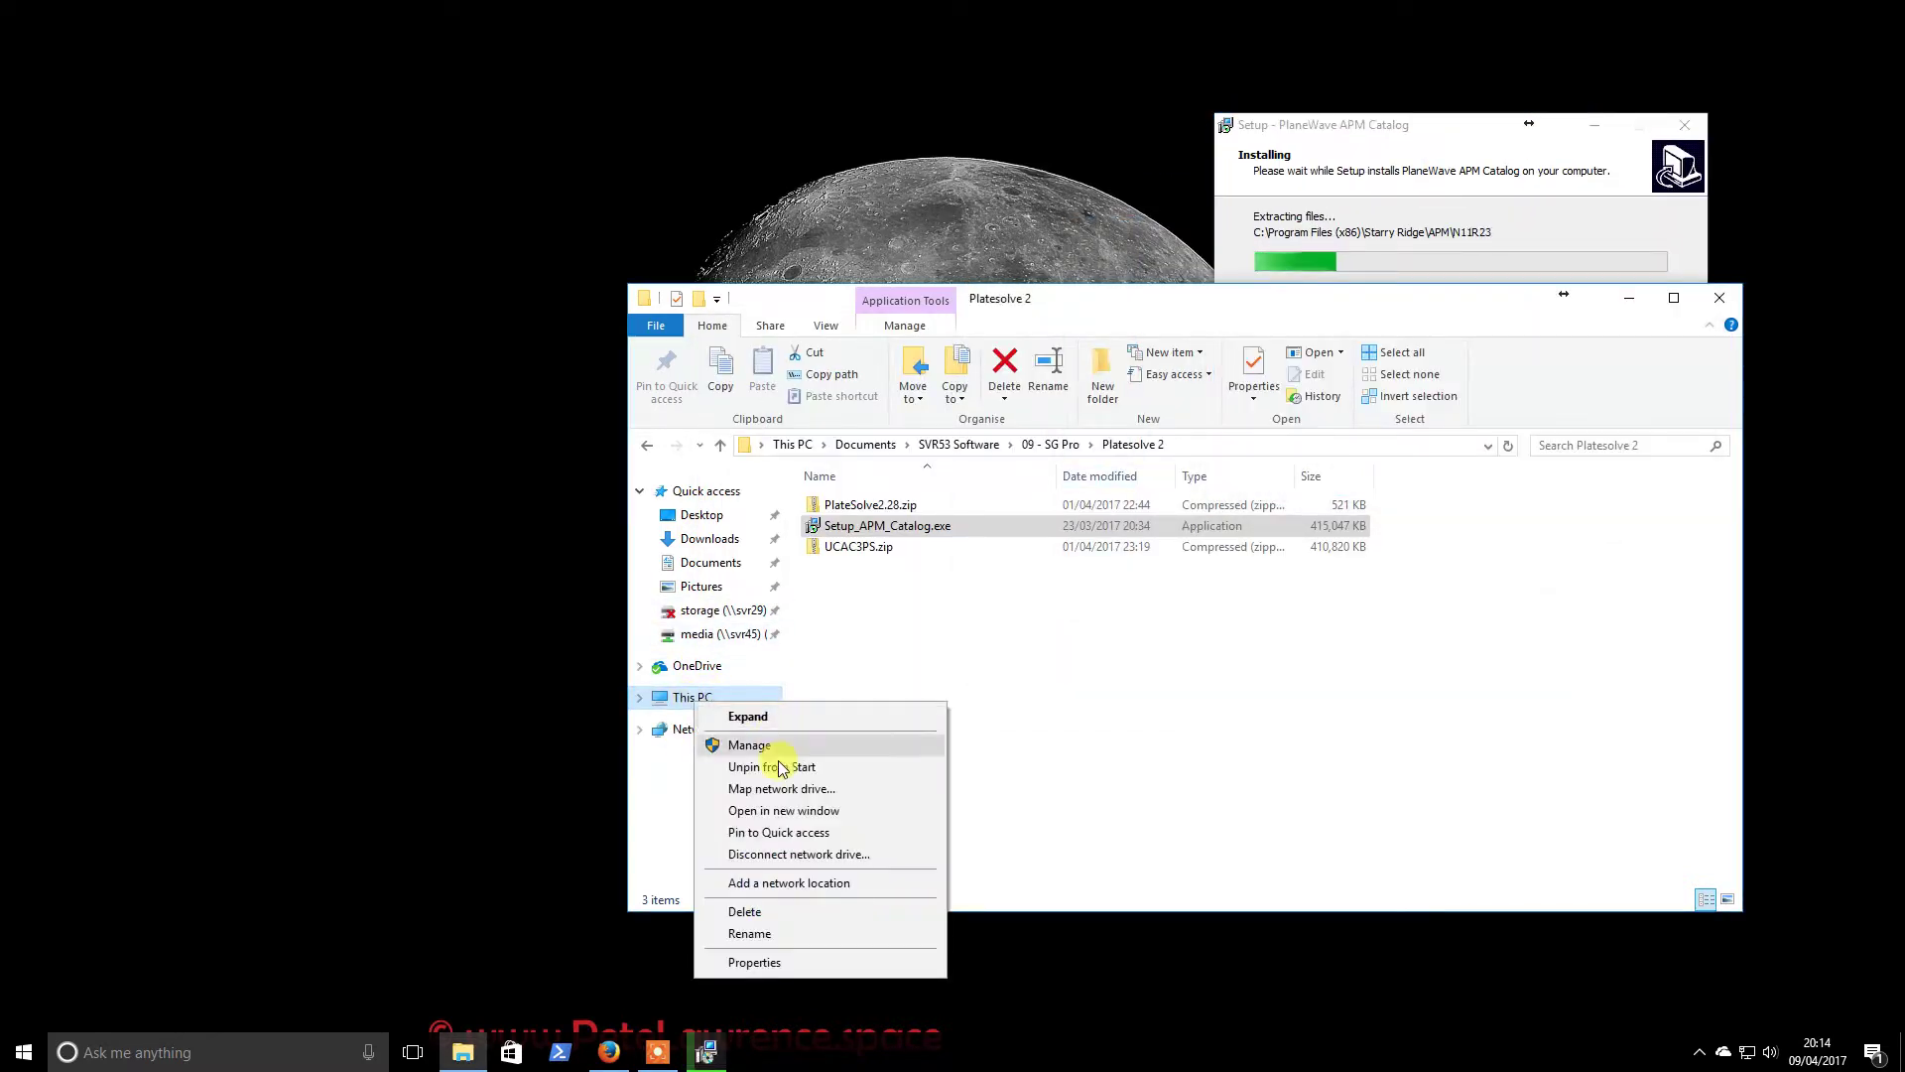
Open a left-half Explorer window at C:\Program Files (x86) via the pasted APM path
click(799, 811)
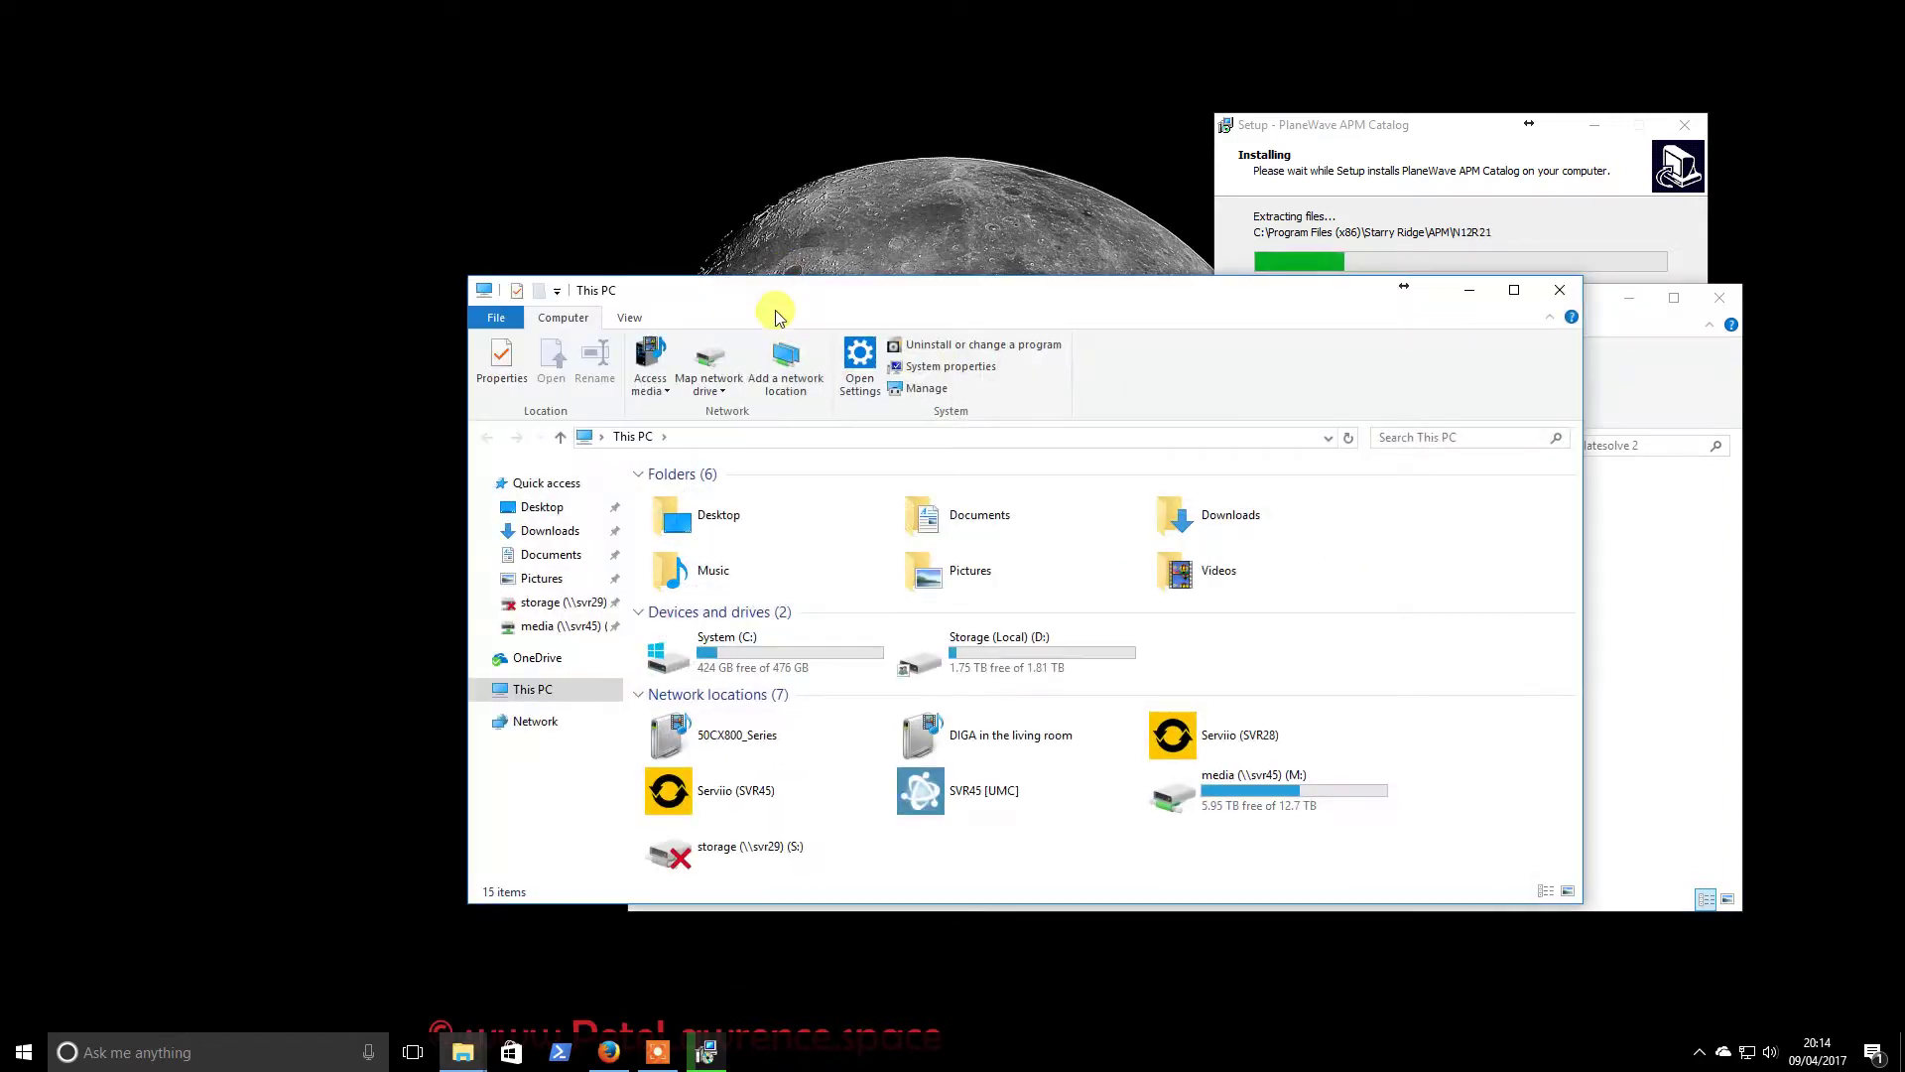
drag(834, 294, 4, 332)
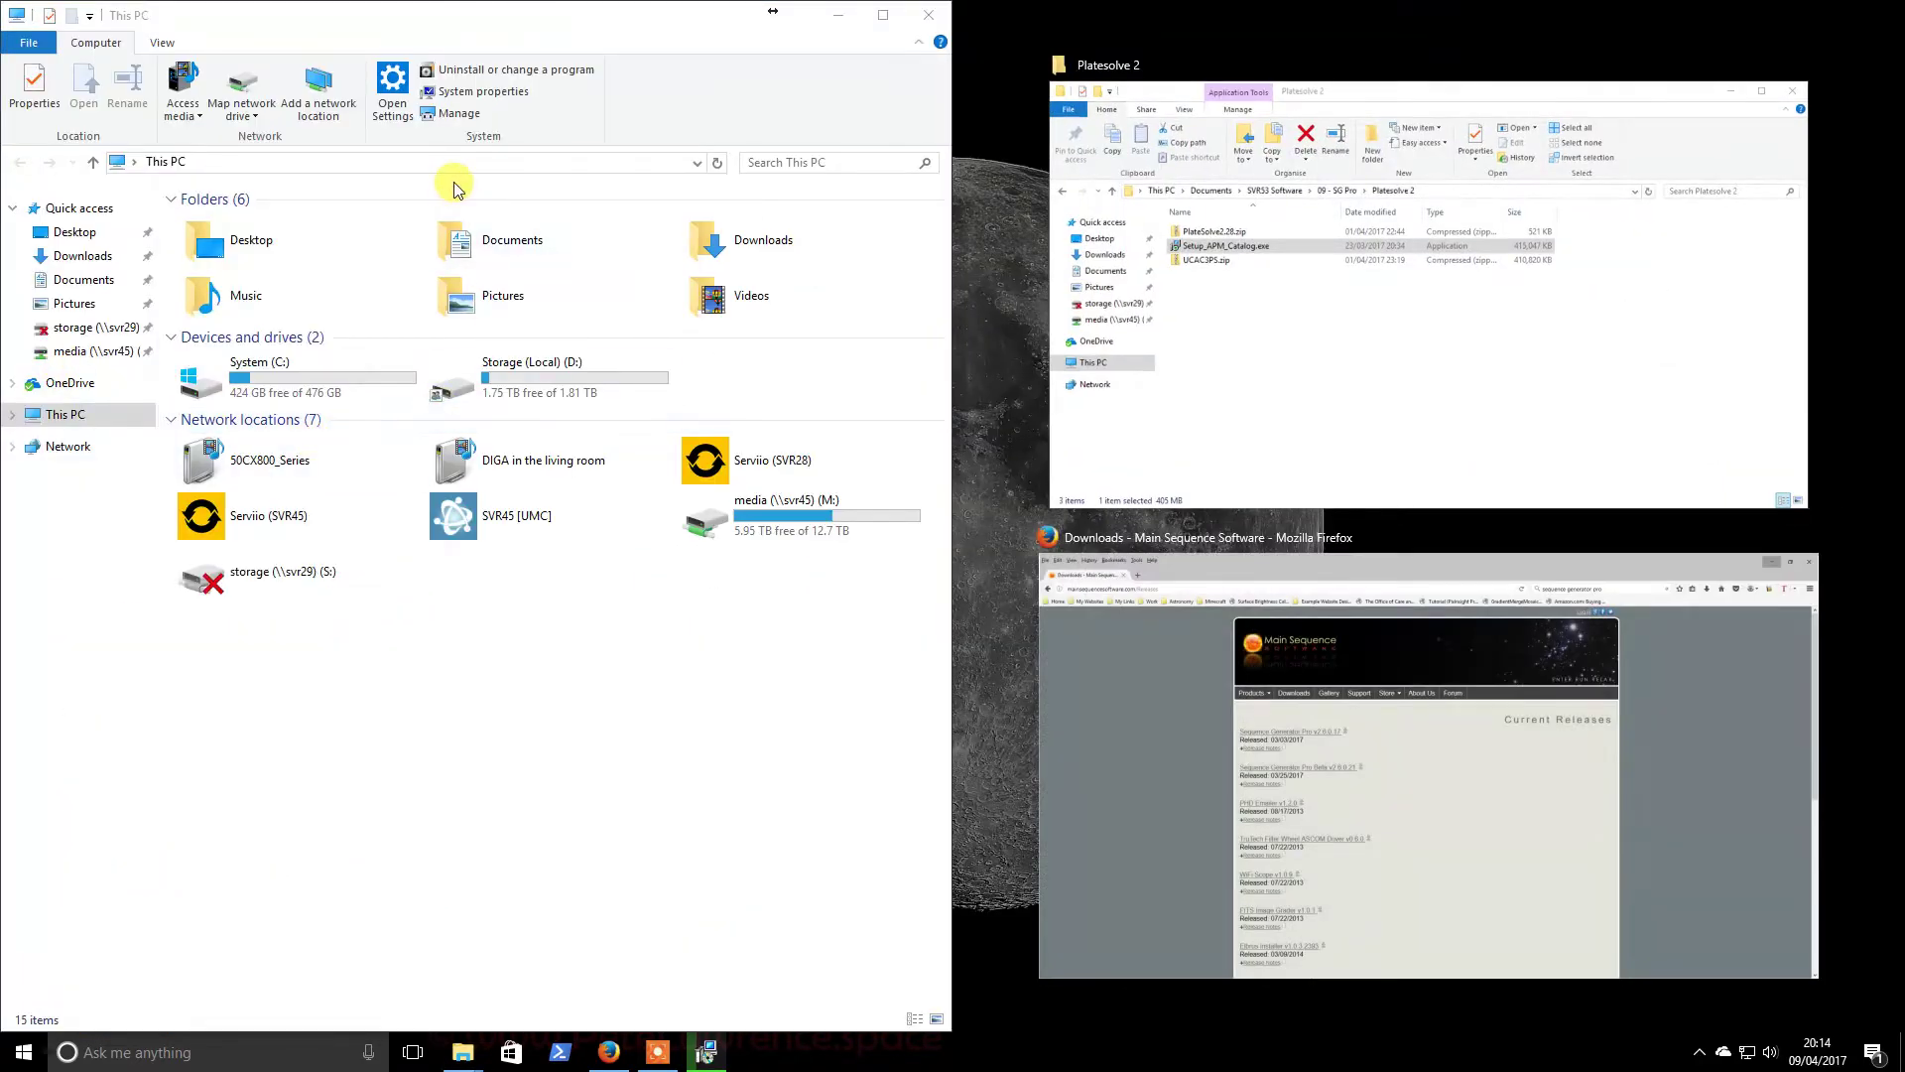
click(436, 161)
text(C:\Program Files (x86)\Starry Ridge\APM)
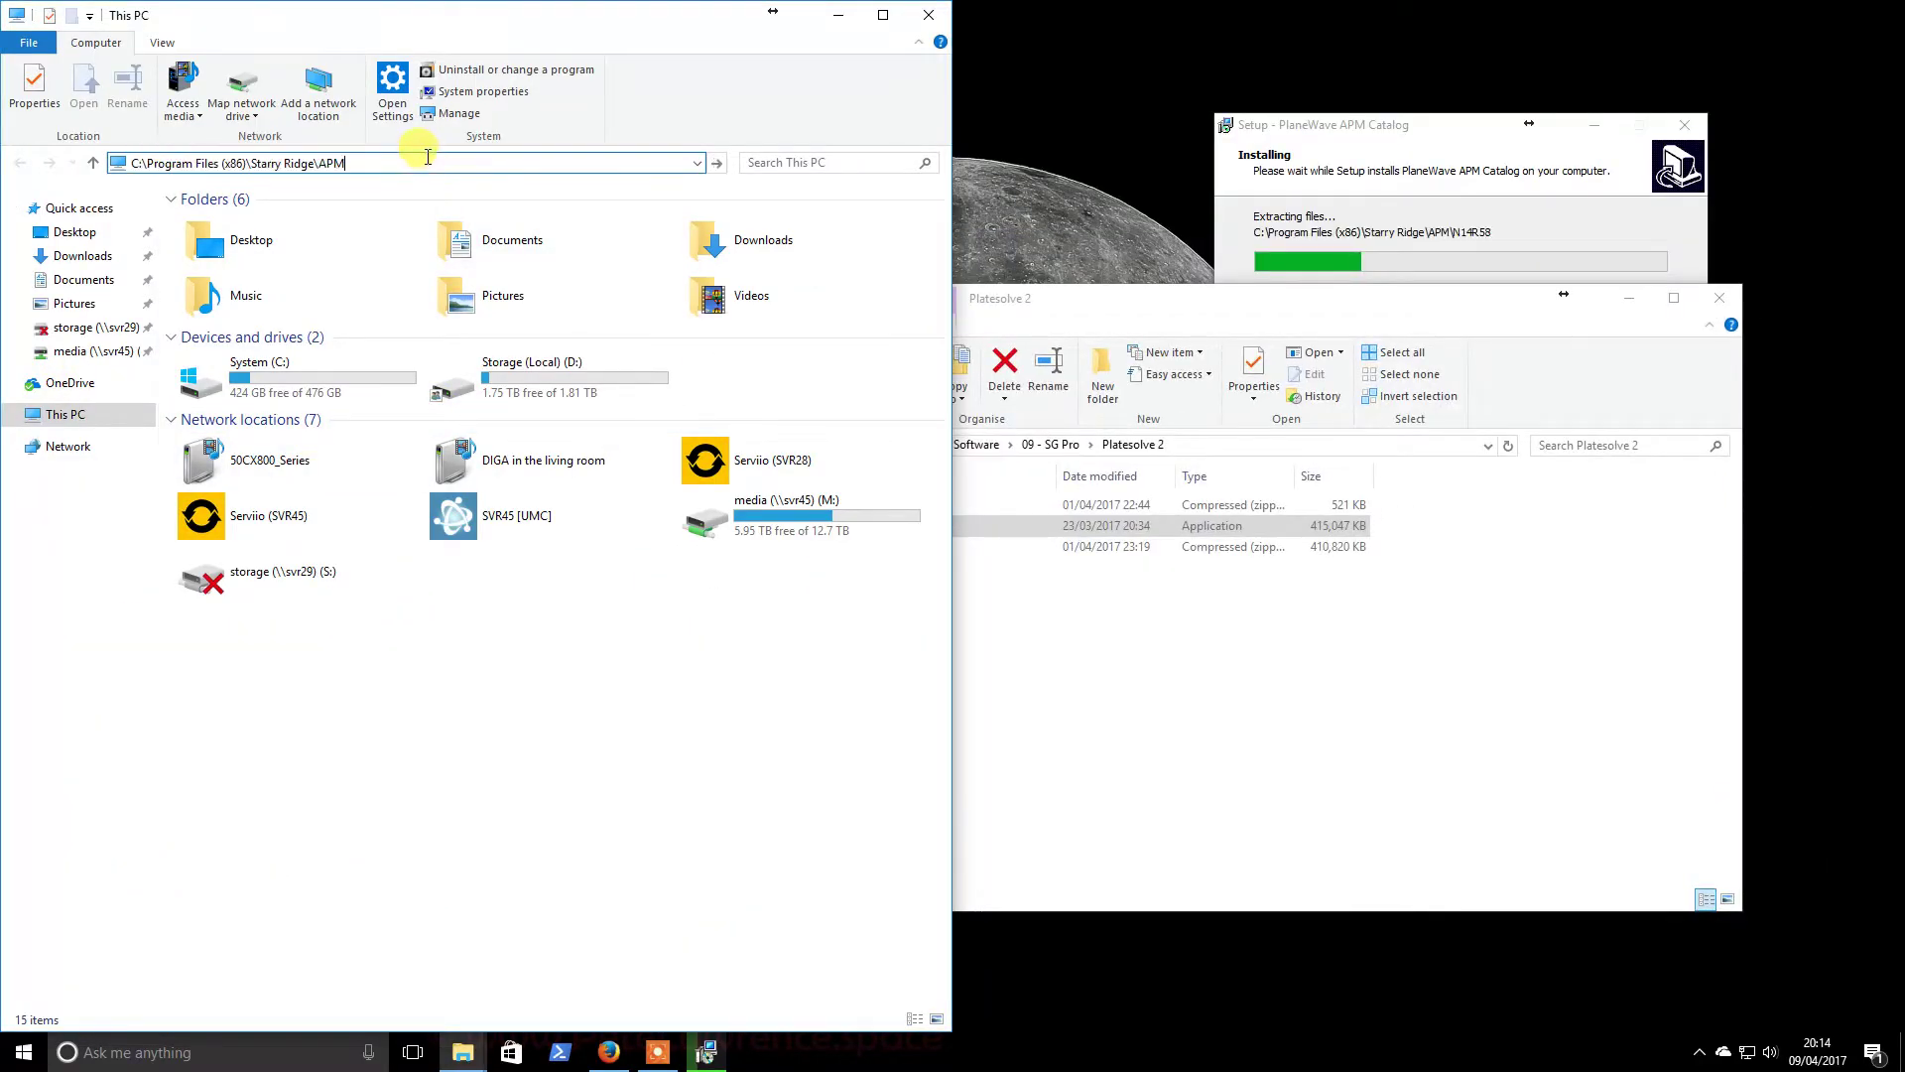
key(Return)
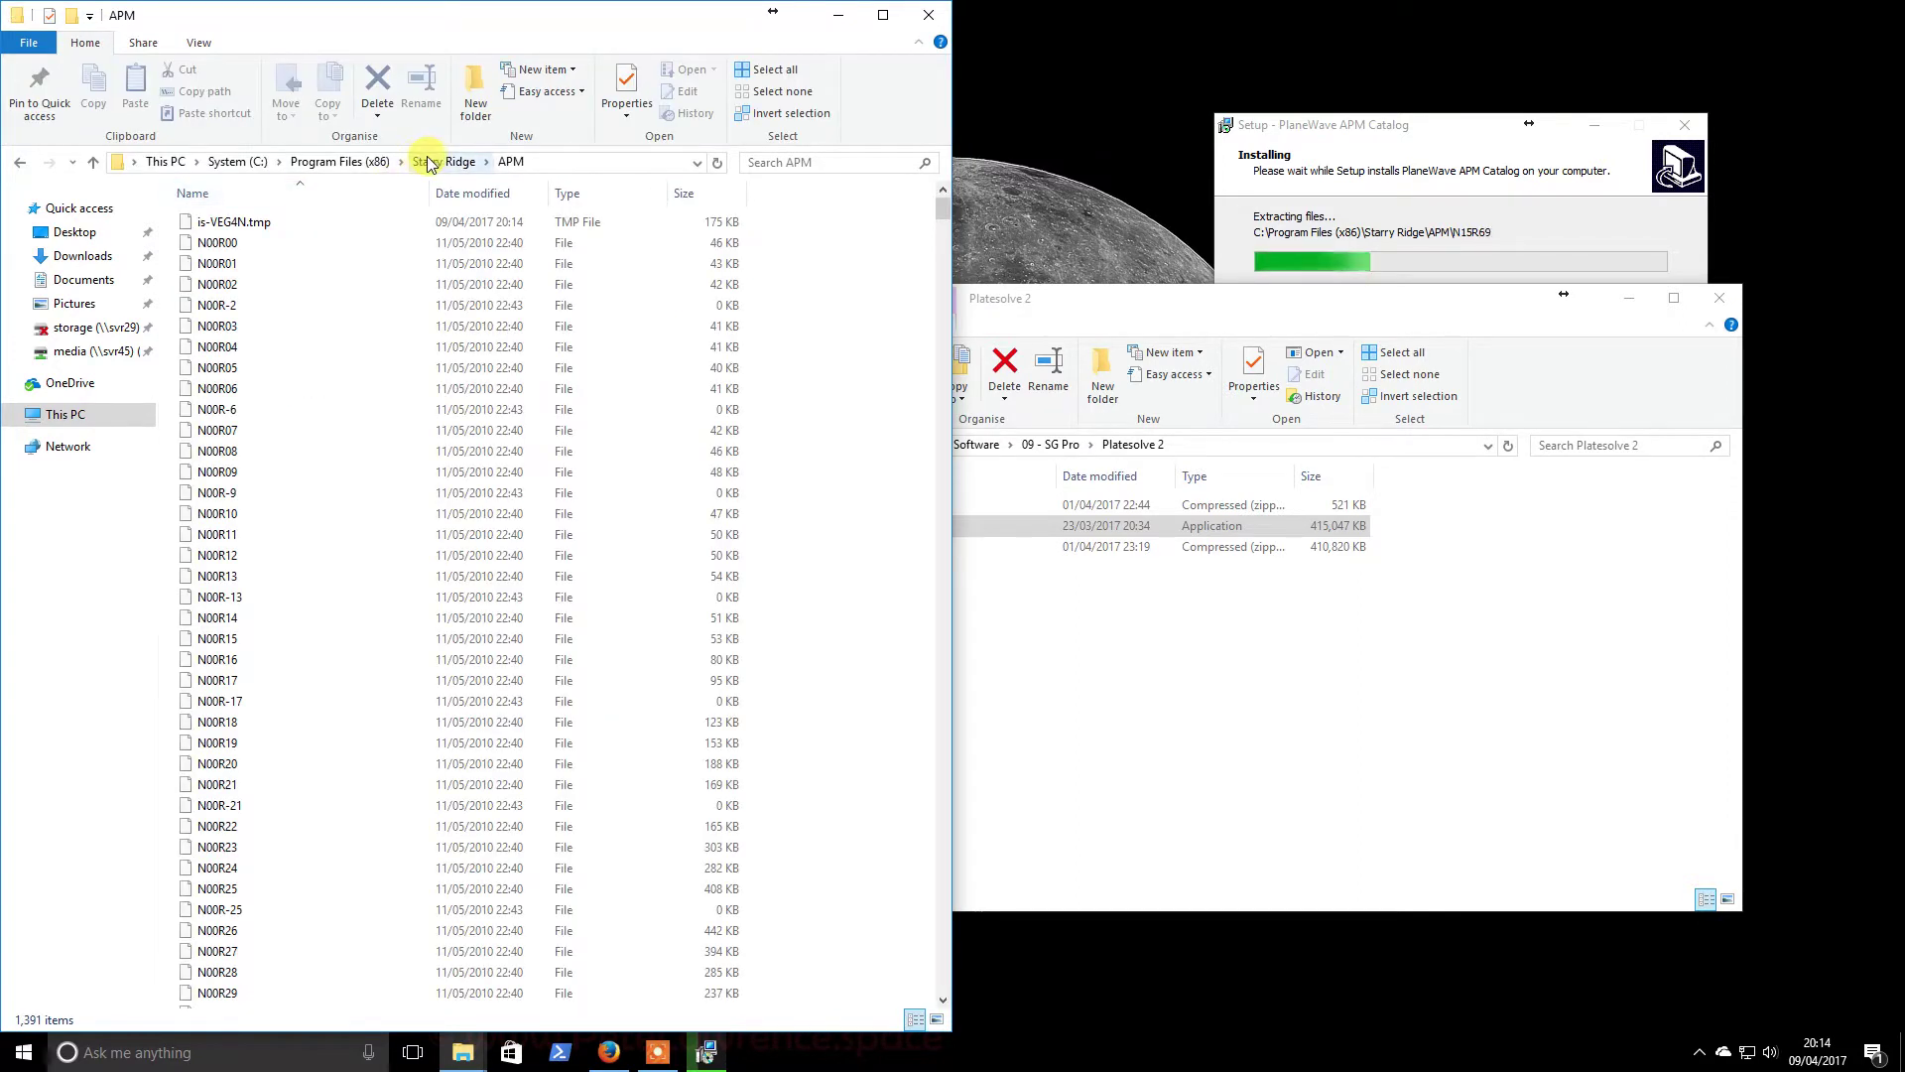
click(345, 164)
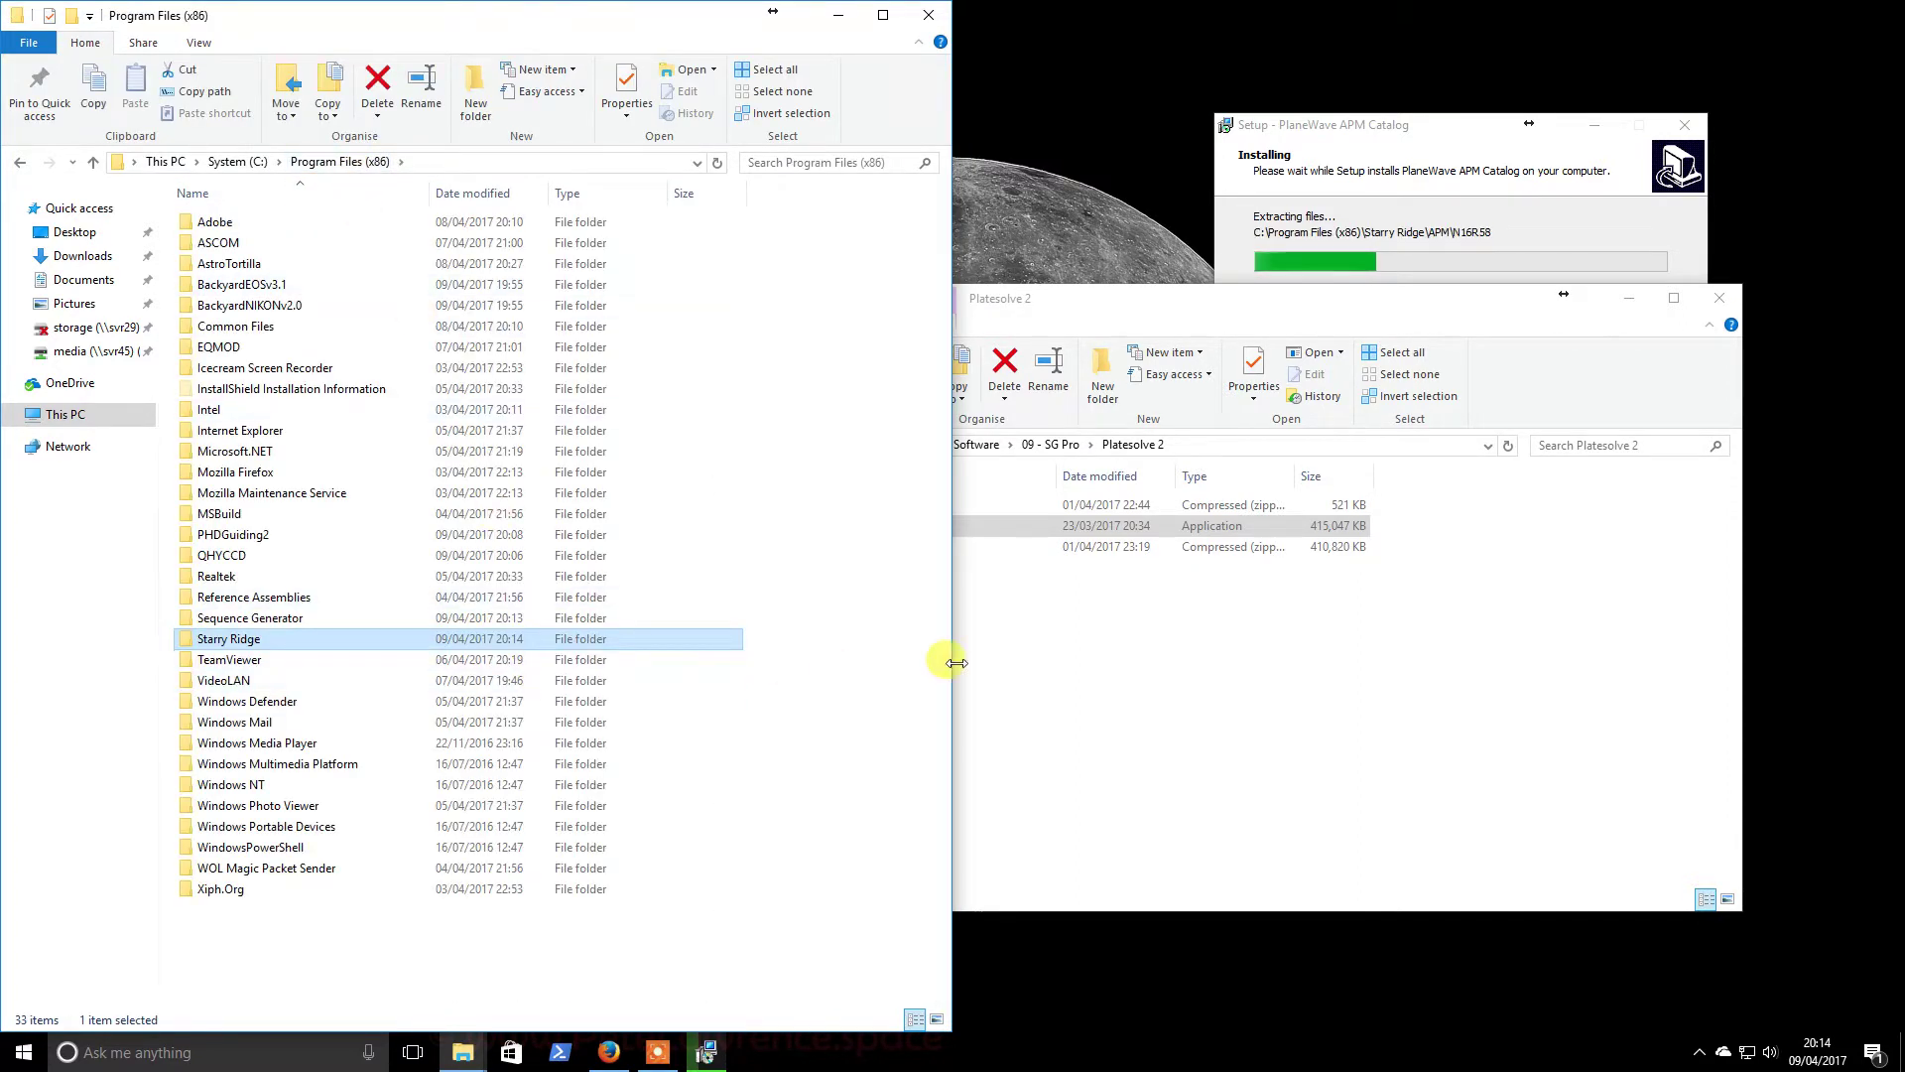
click(1061, 308)
drag(1061, 308, 1258, 329)
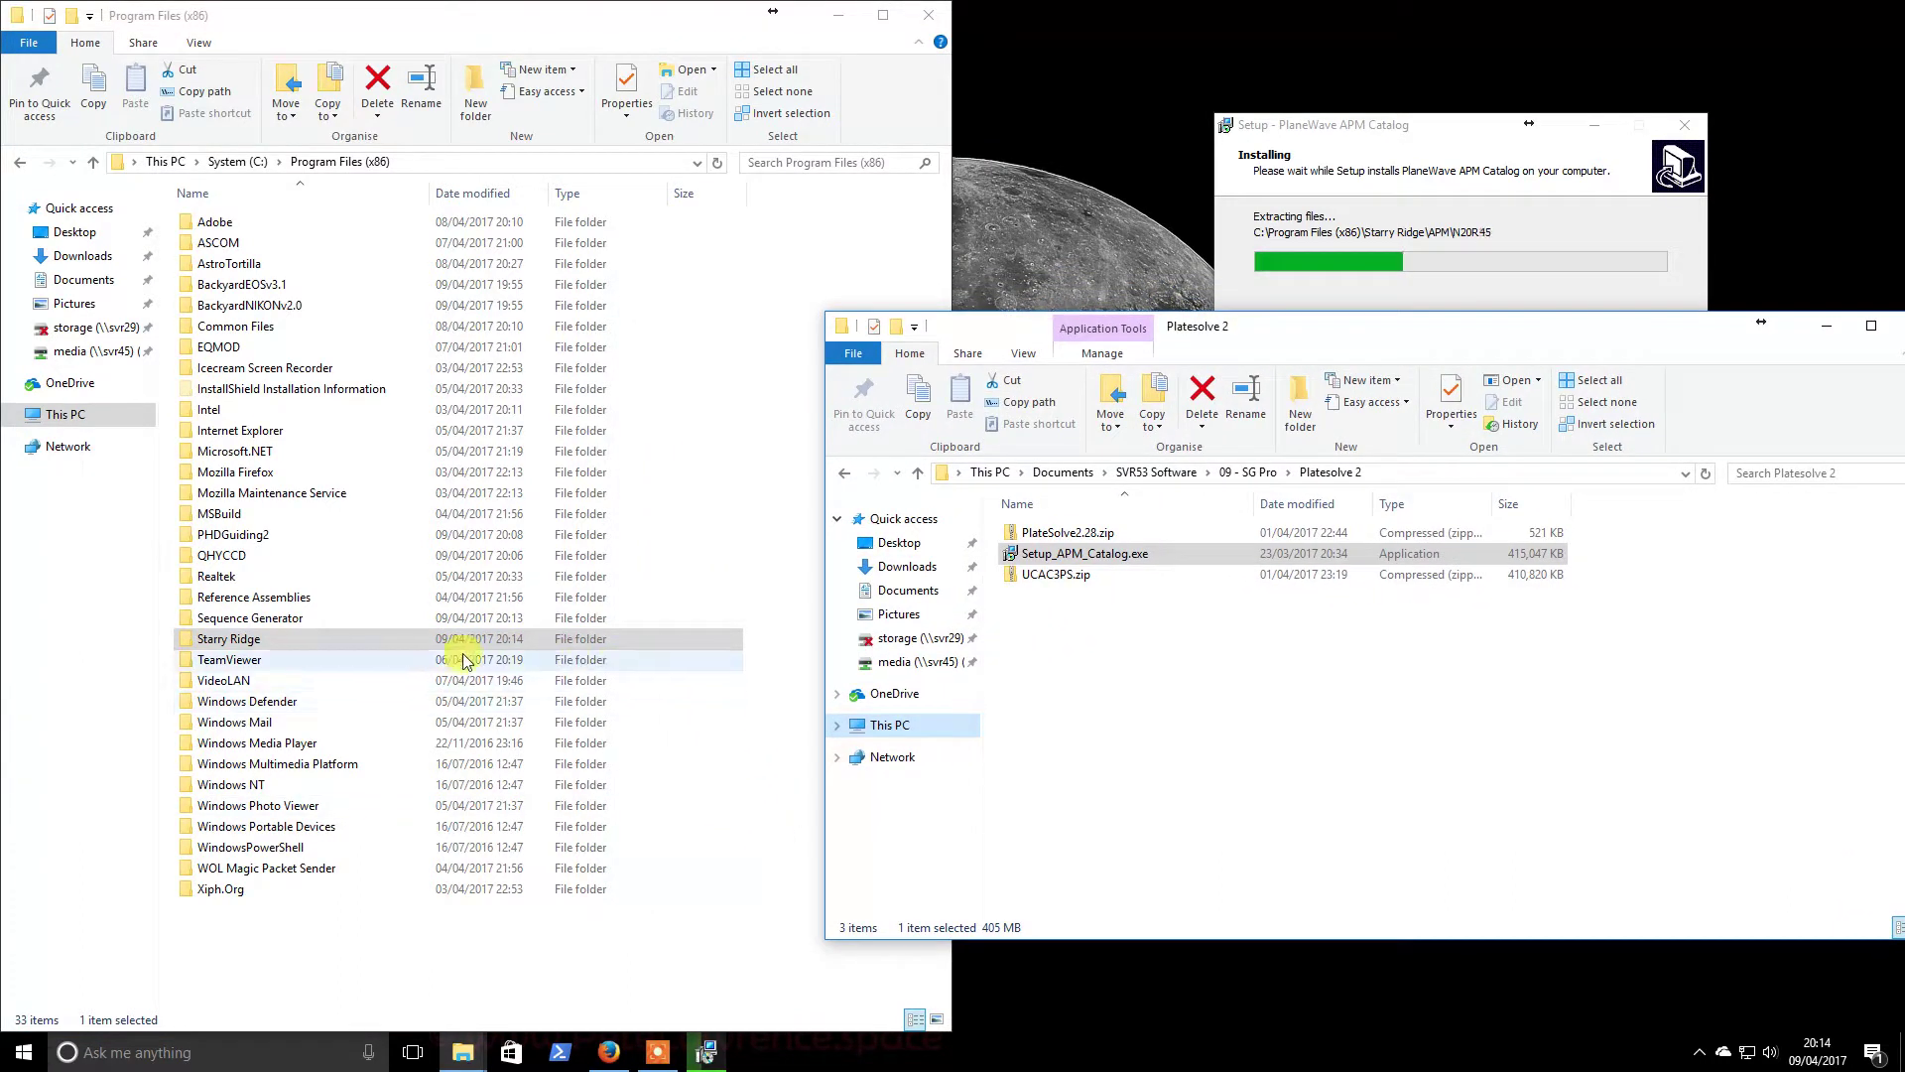
Create a new folder named UCAC3PS in Starry Ridge beside APM
double_click(635, 643)
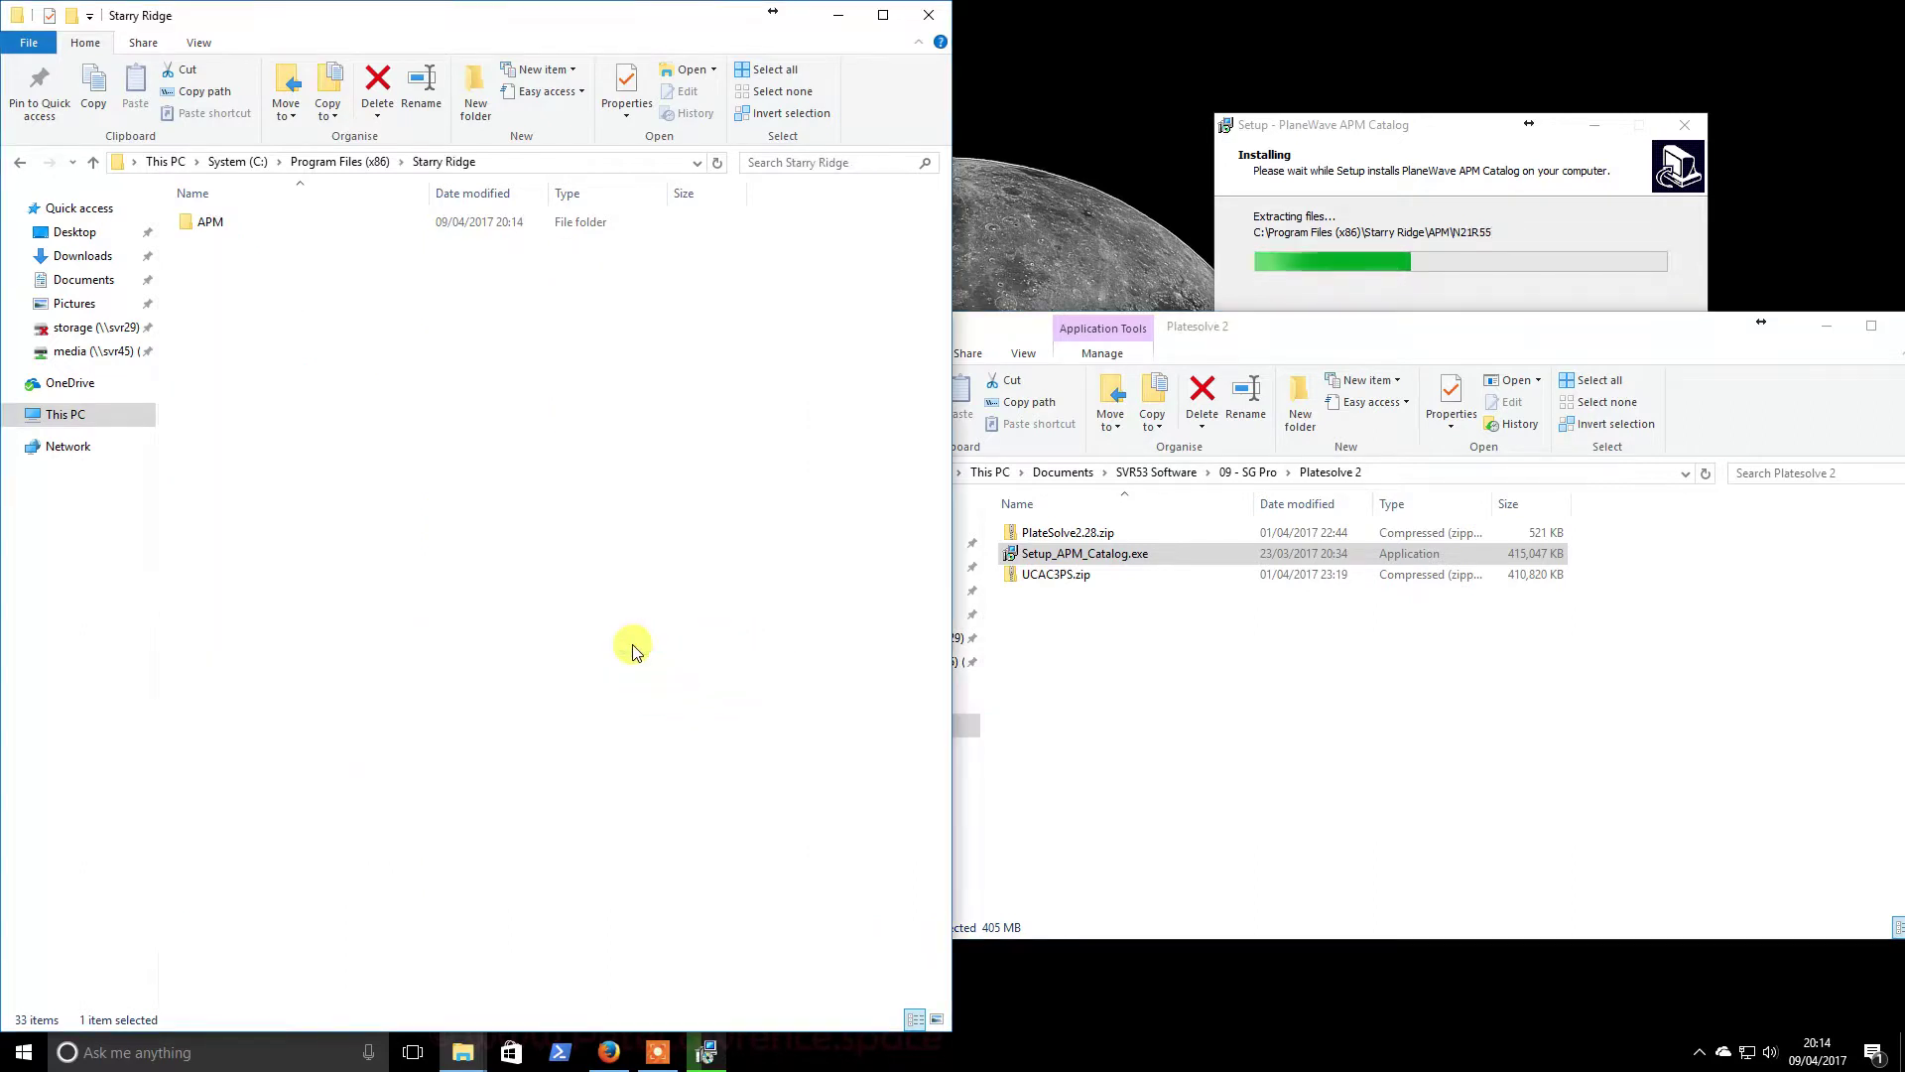
right_click(376, 455)
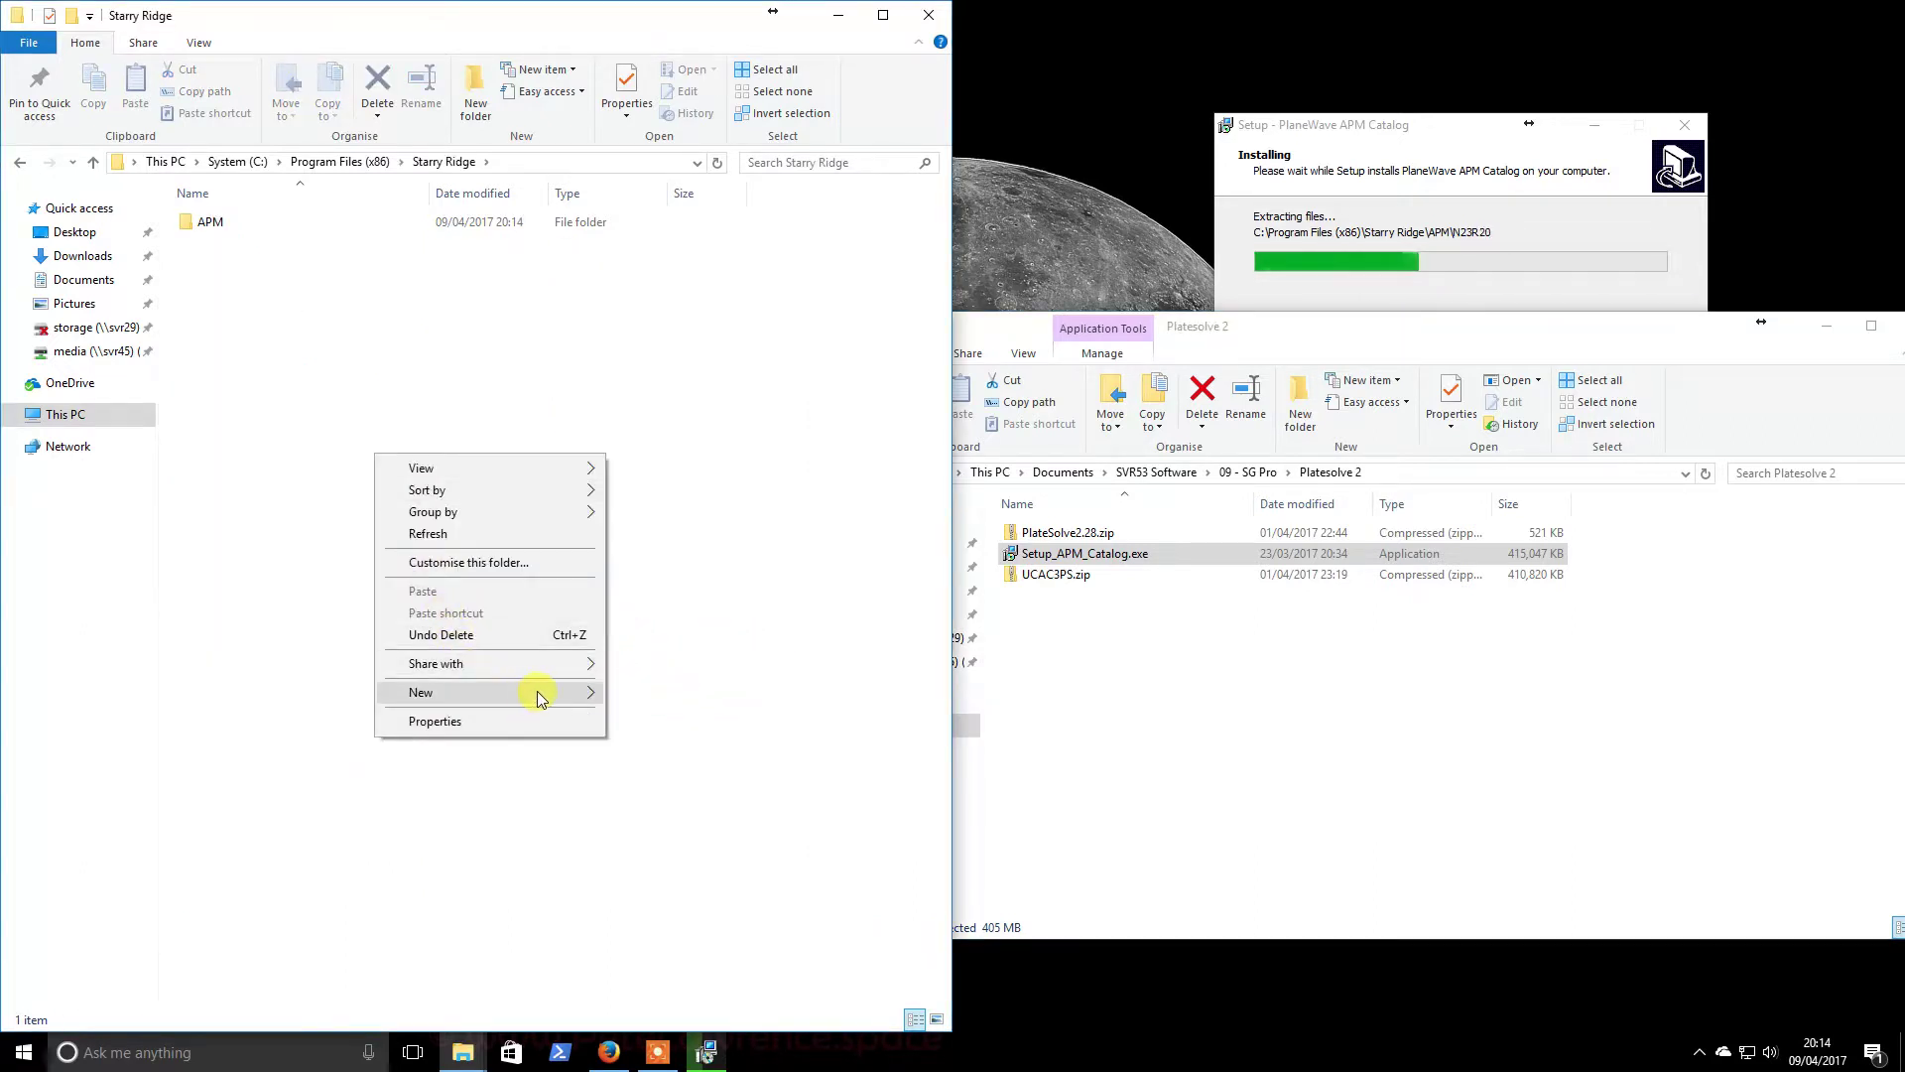
click(652, 698)
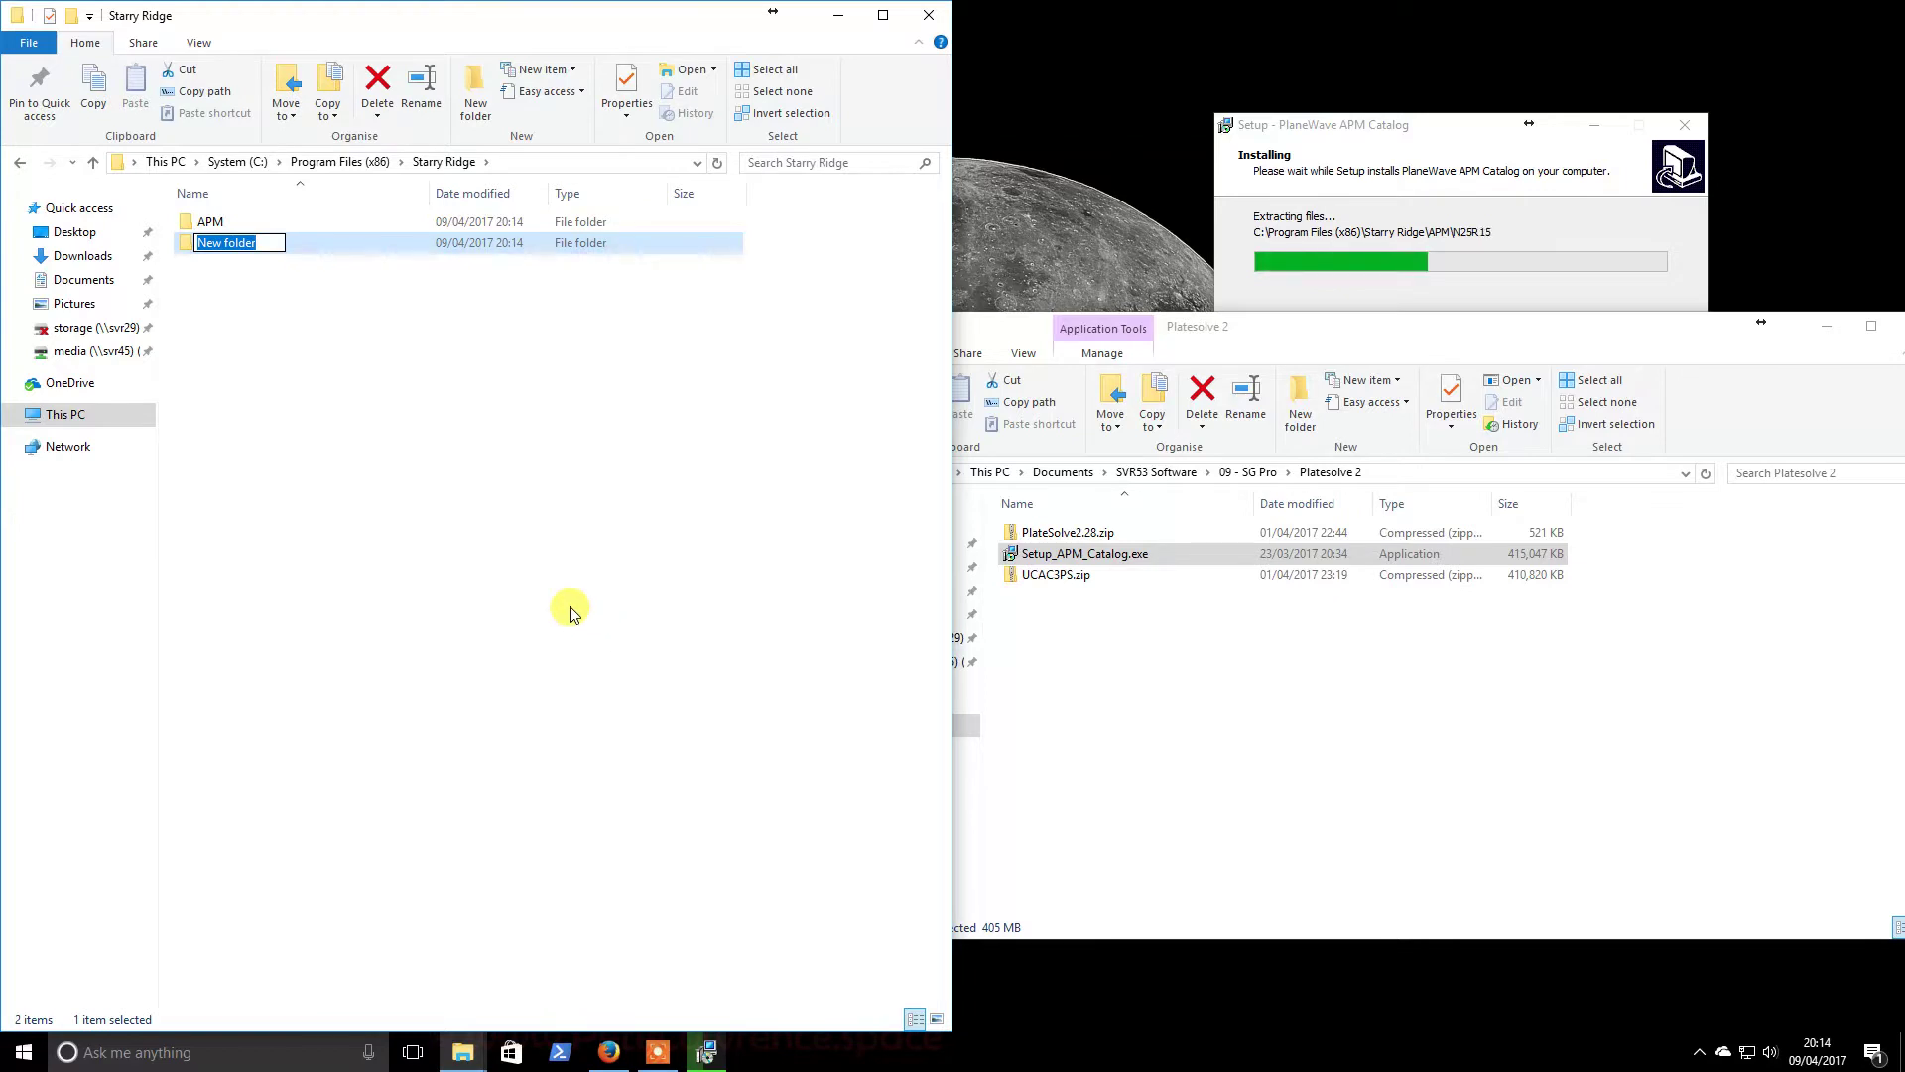
text(UCAC3PS)
key(Return)
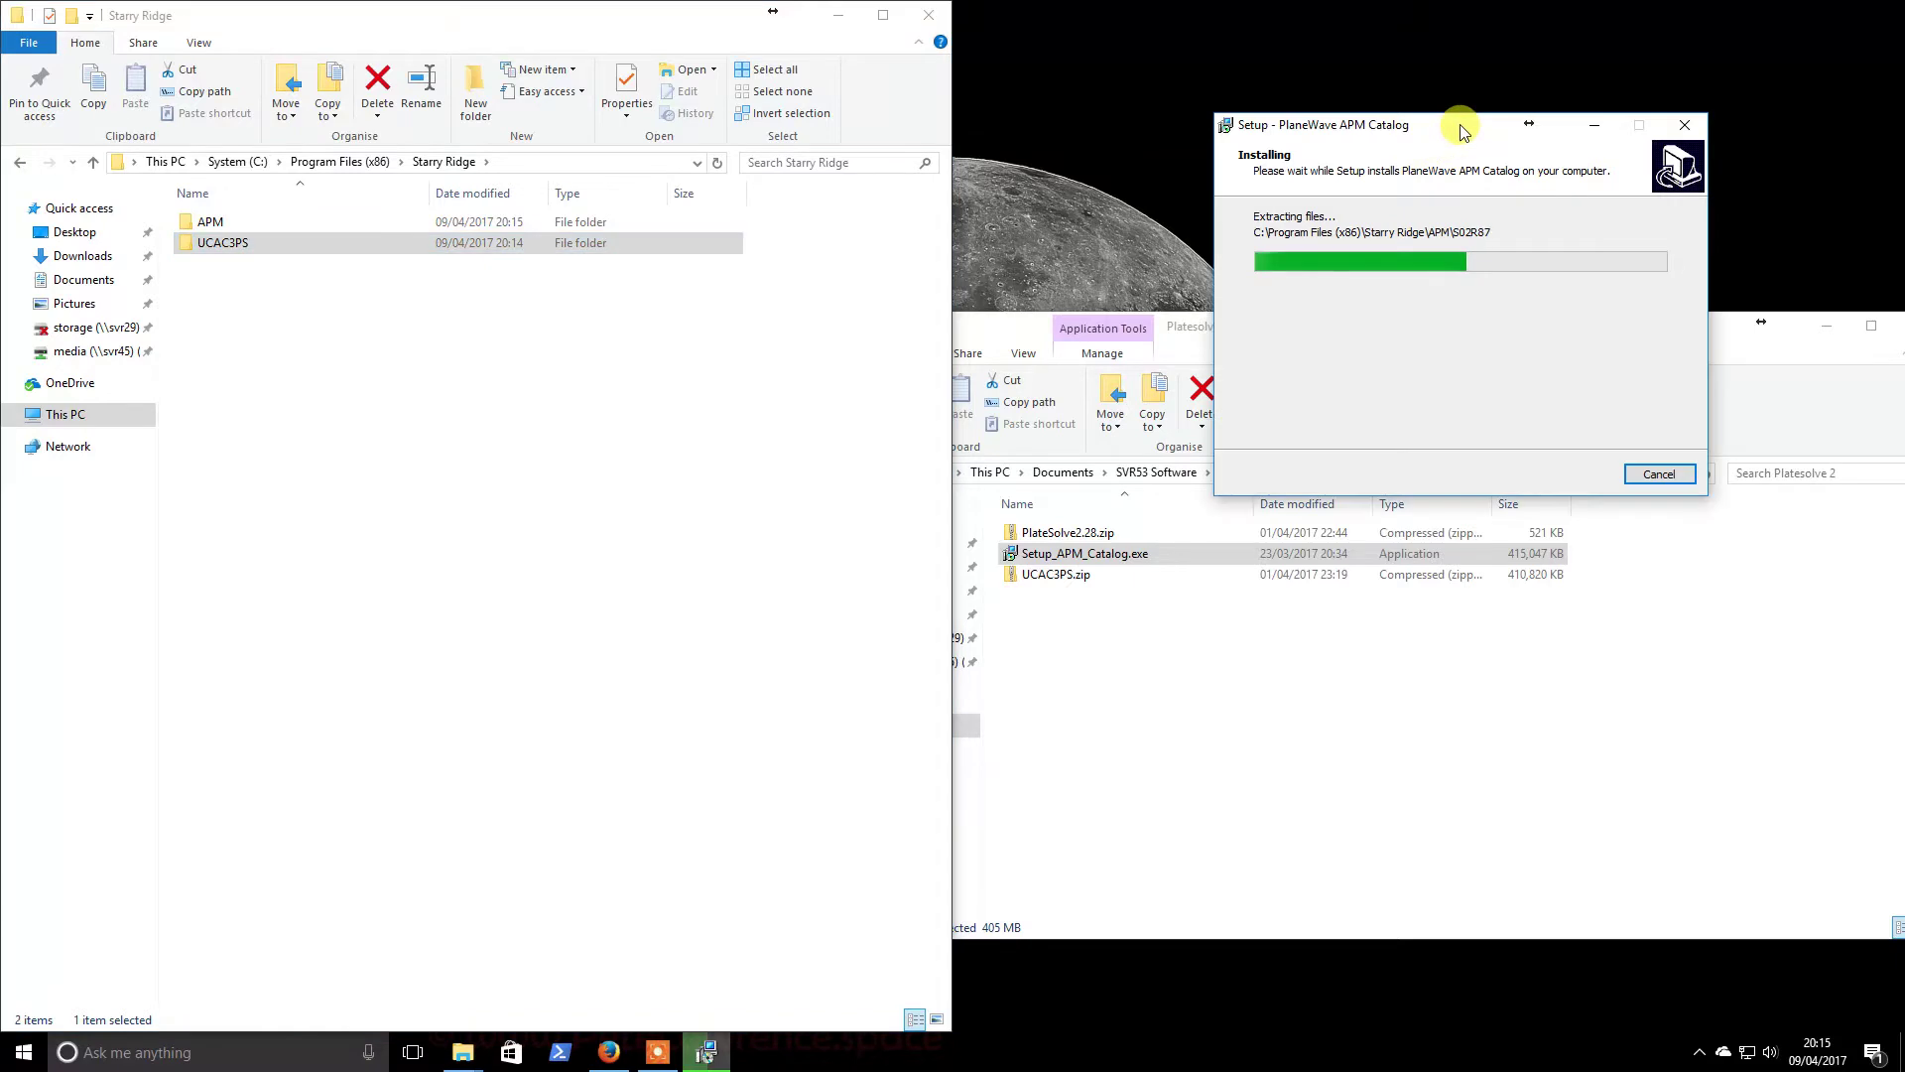
Move the installer window up-right and the Platesolve 2 window to the lower right
drag(1460, 132, 1556, 33)
click(1278, 326)
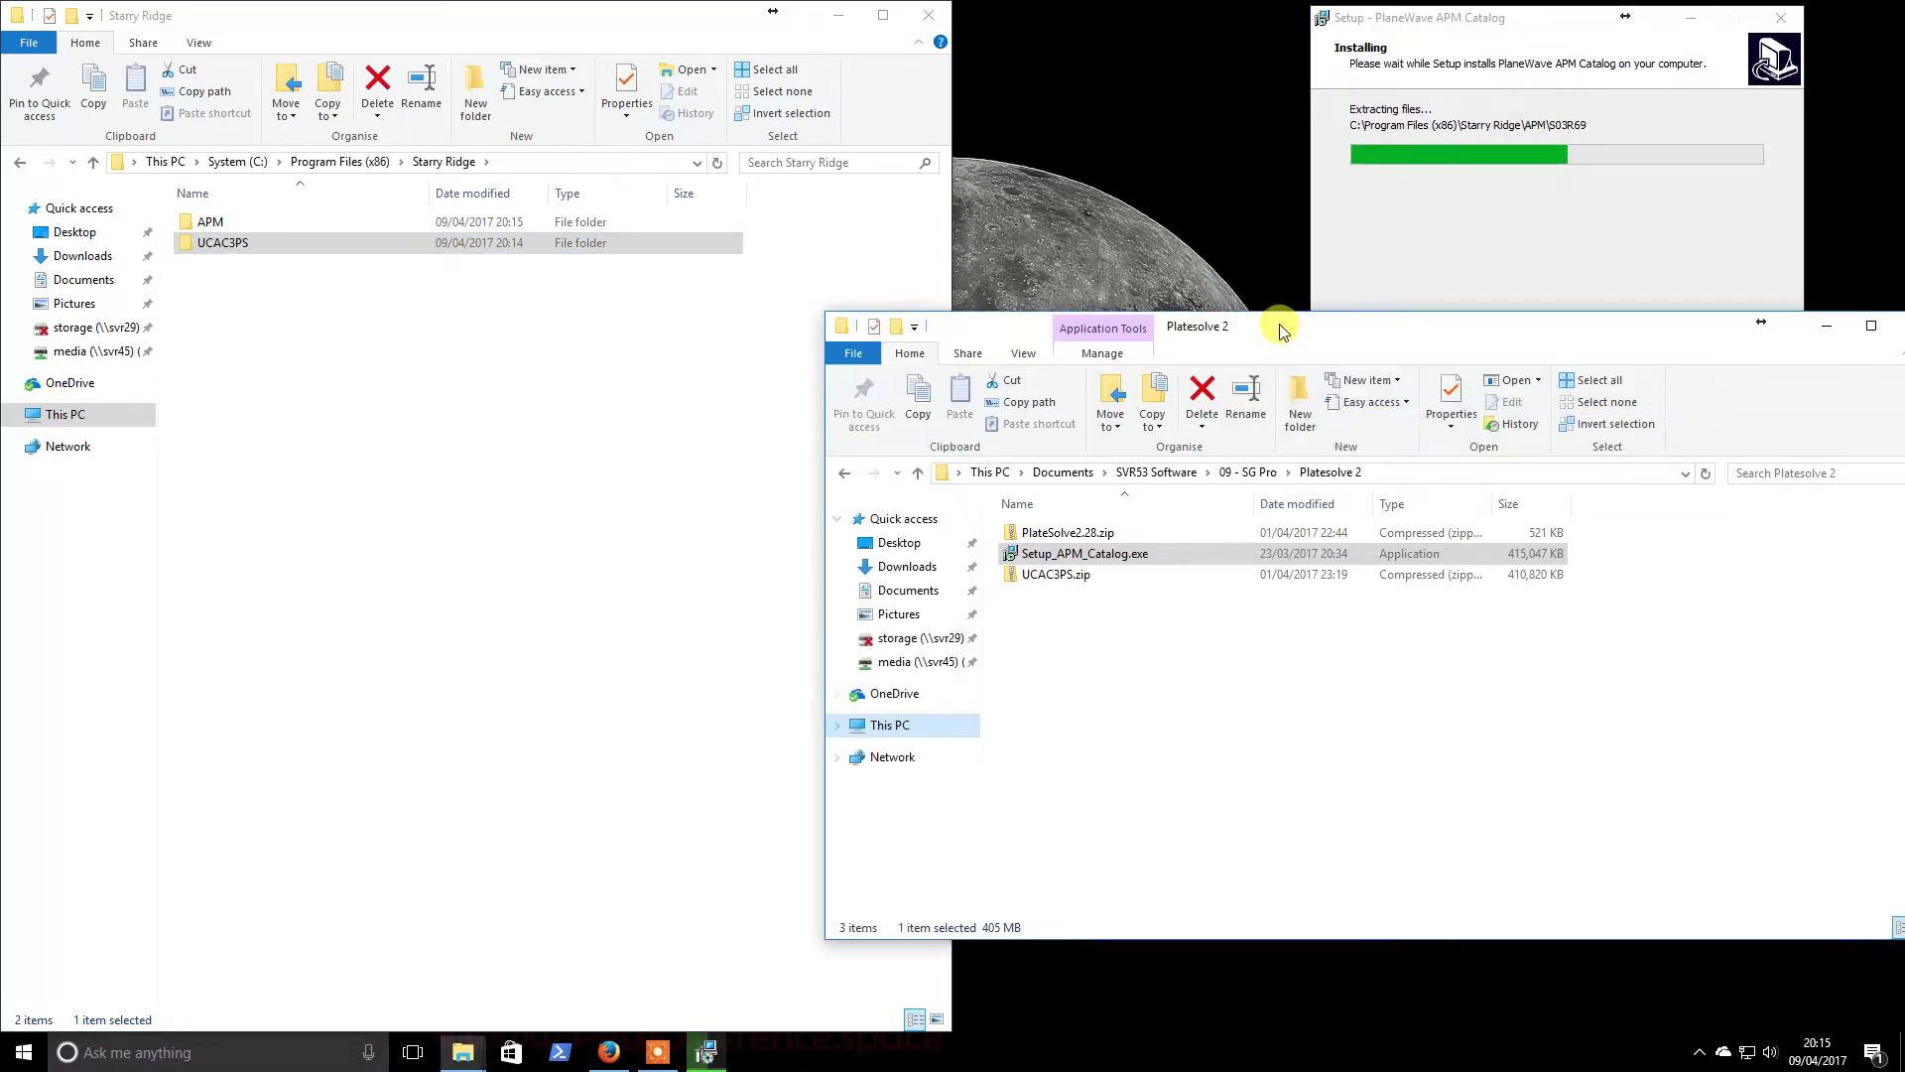
double_click(1276, 328)
drag(1412, 9, 1395, 437)
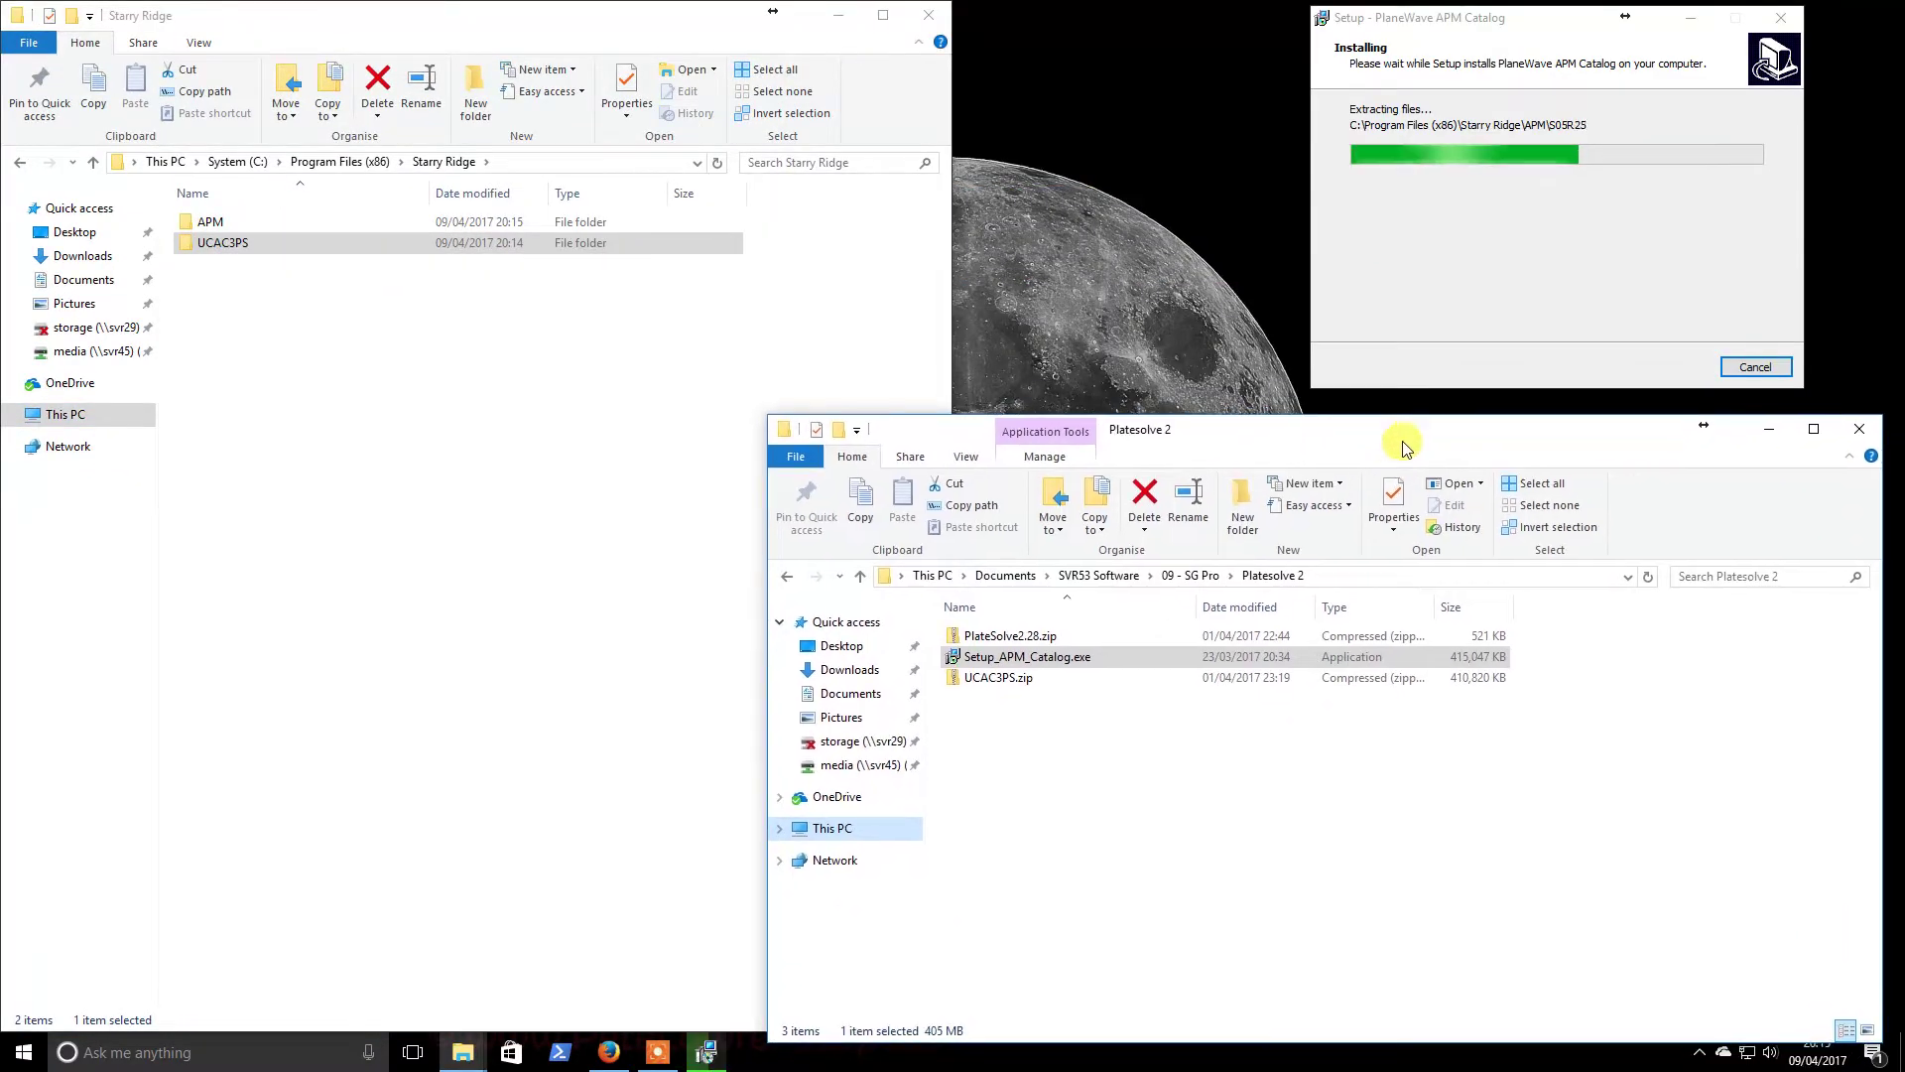
Start Extract All on UCAC3PS.zip and copy the Starry Ridge folder path for the destination
right_click(1012, 693)
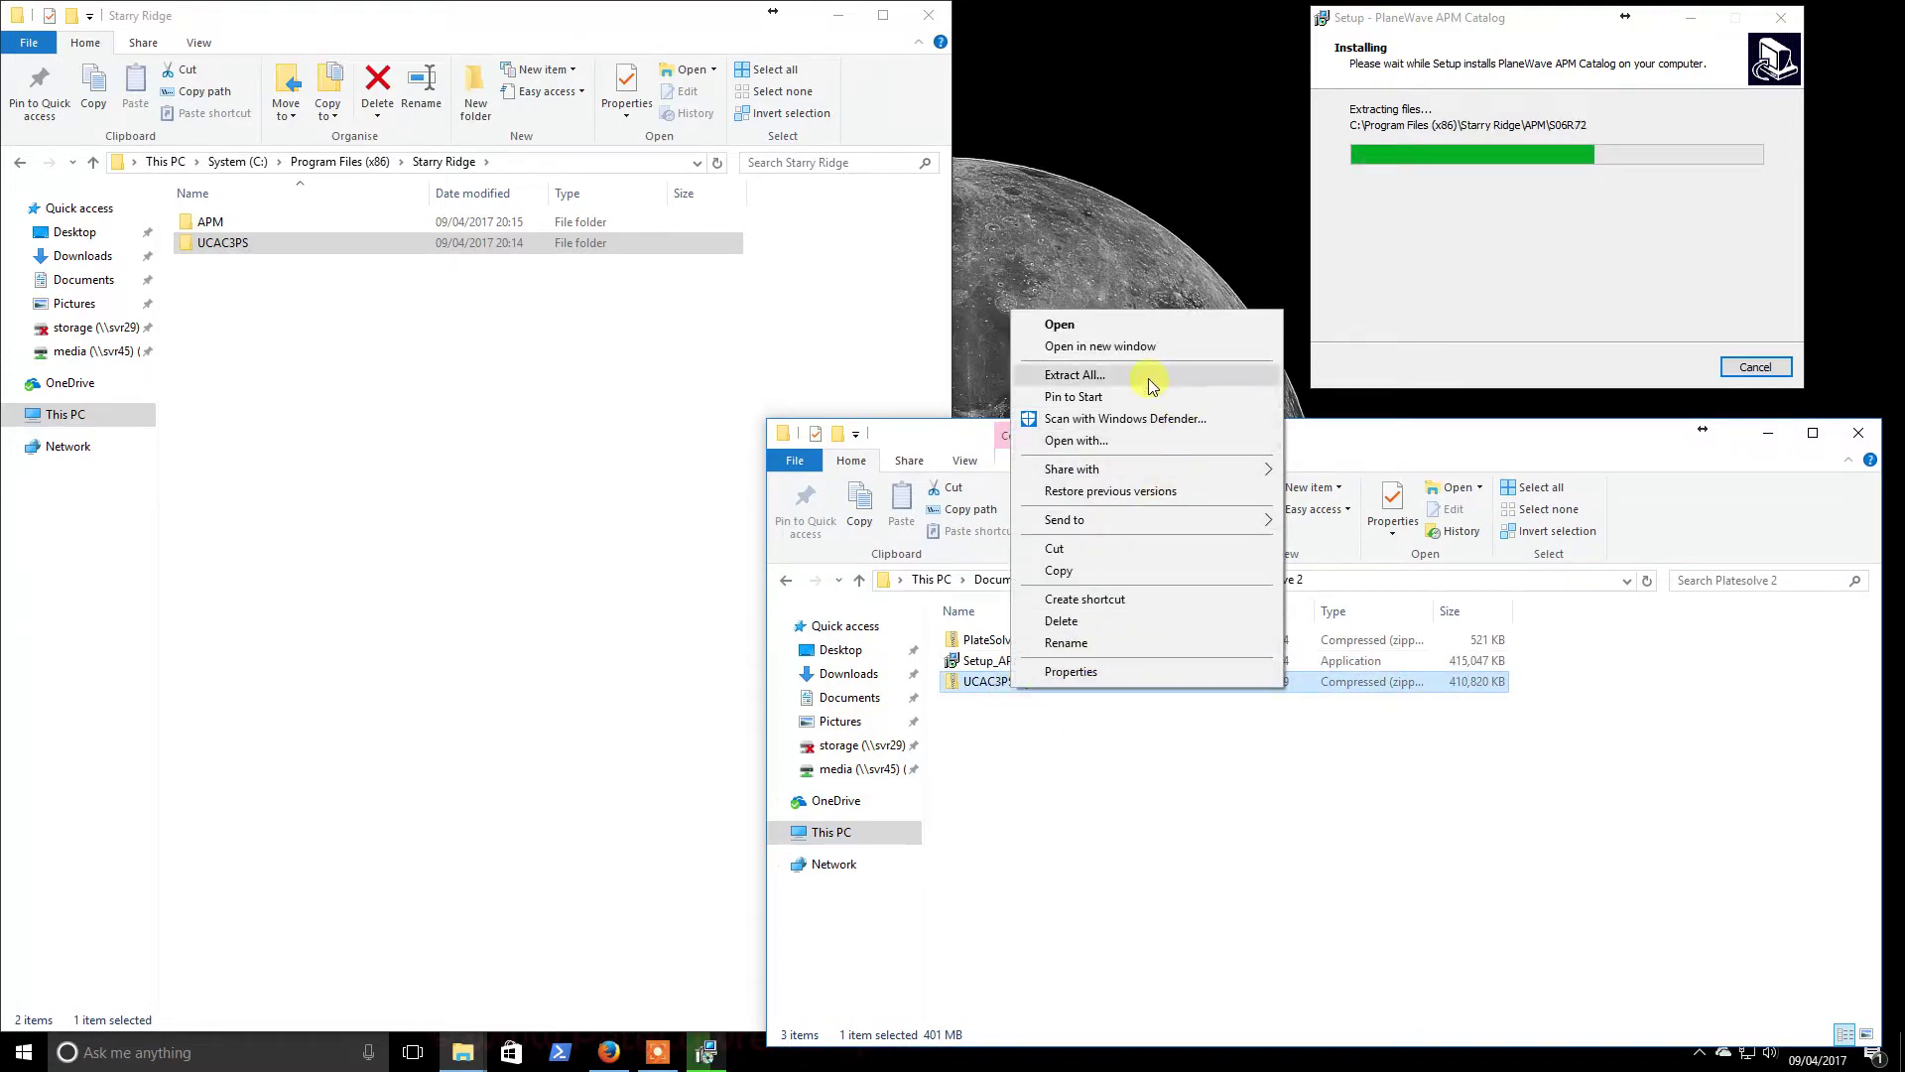
click(1151, 385)
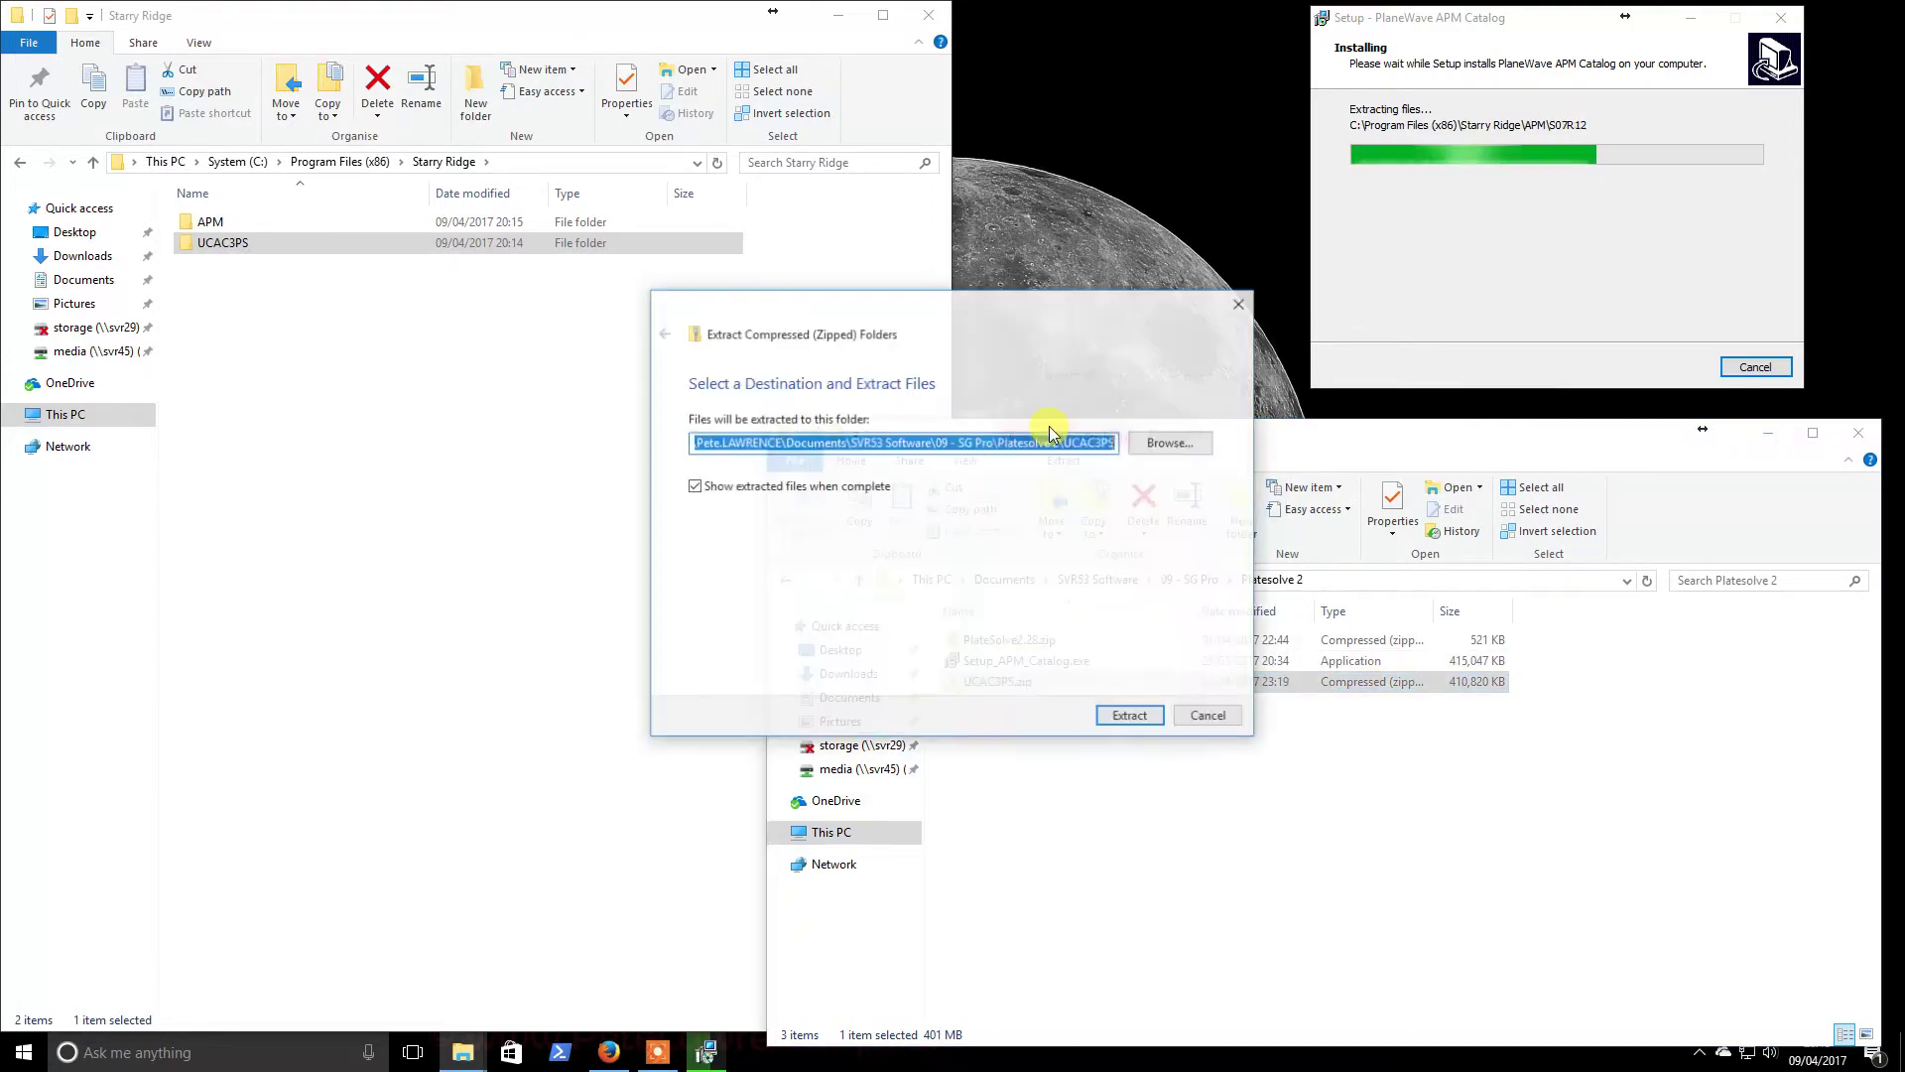
click(1176, 443)
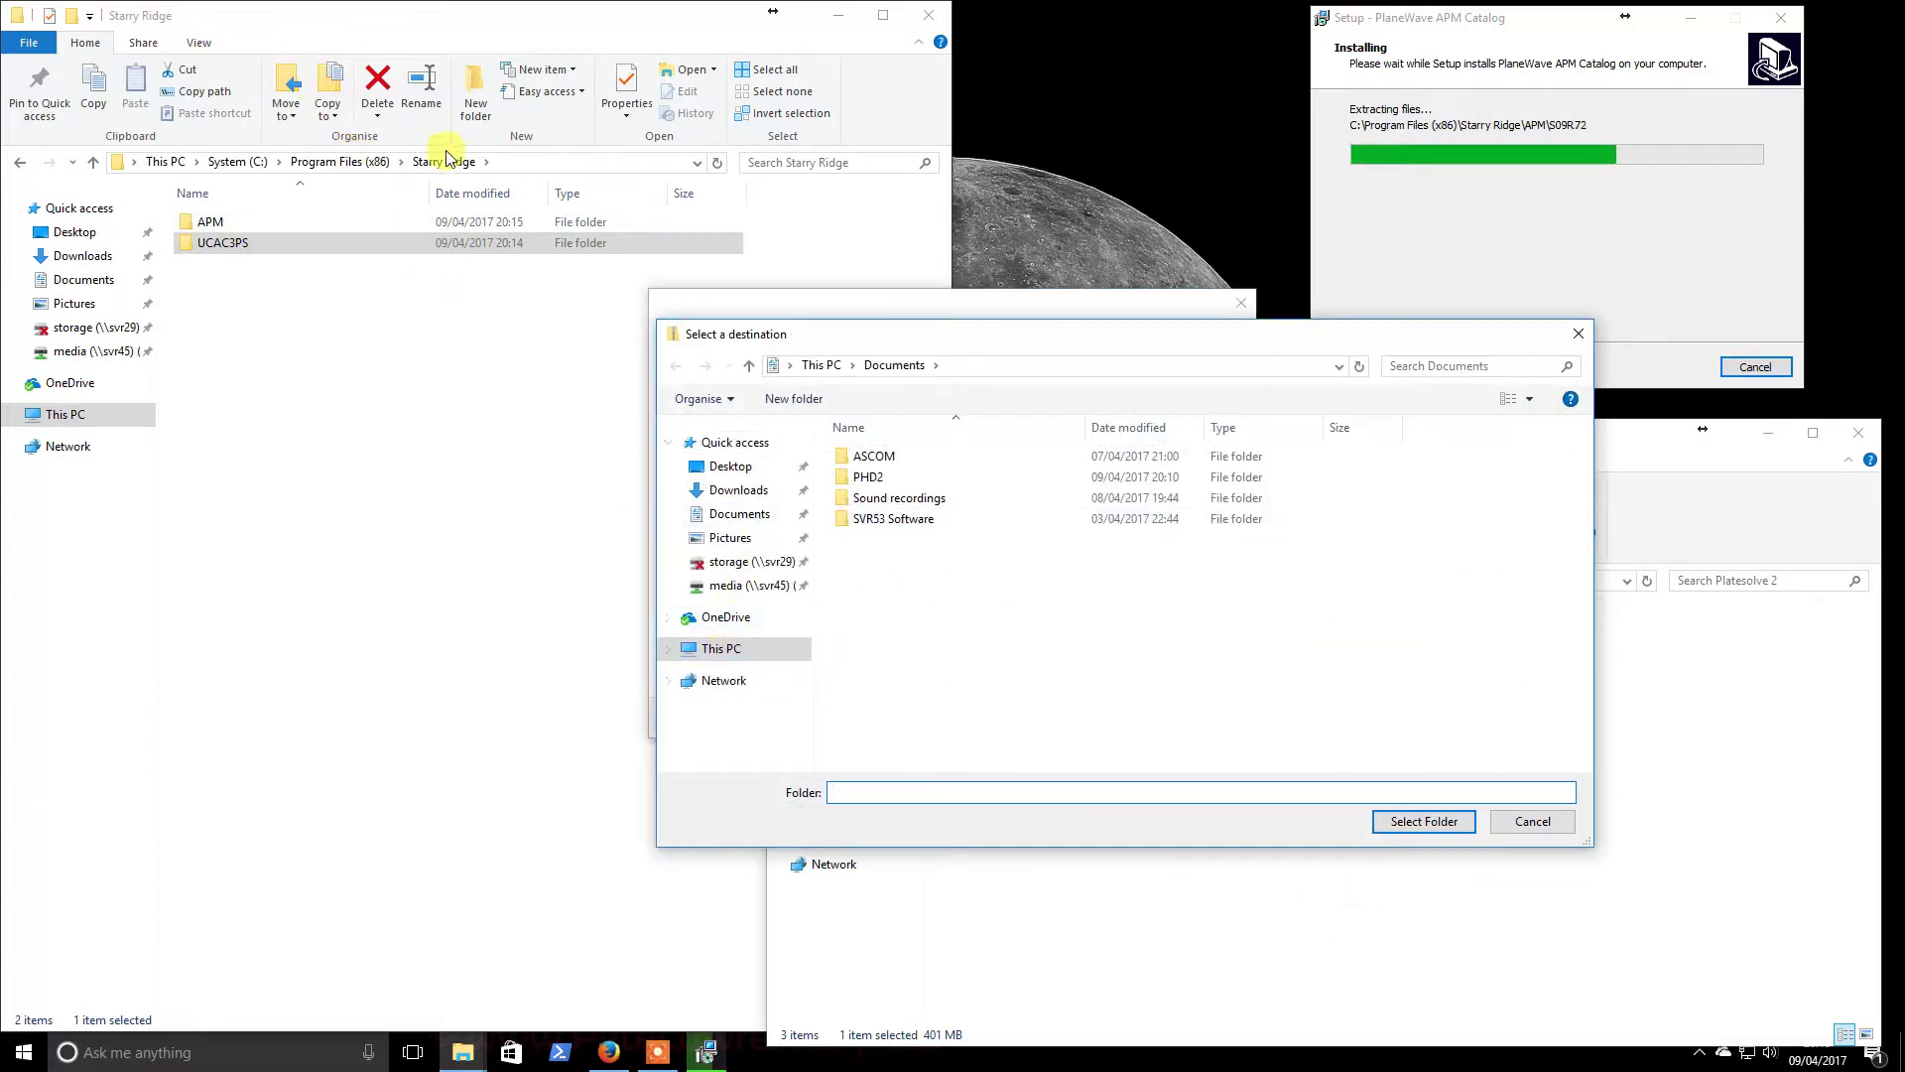
click(497, 161)
right_click(461, 165)
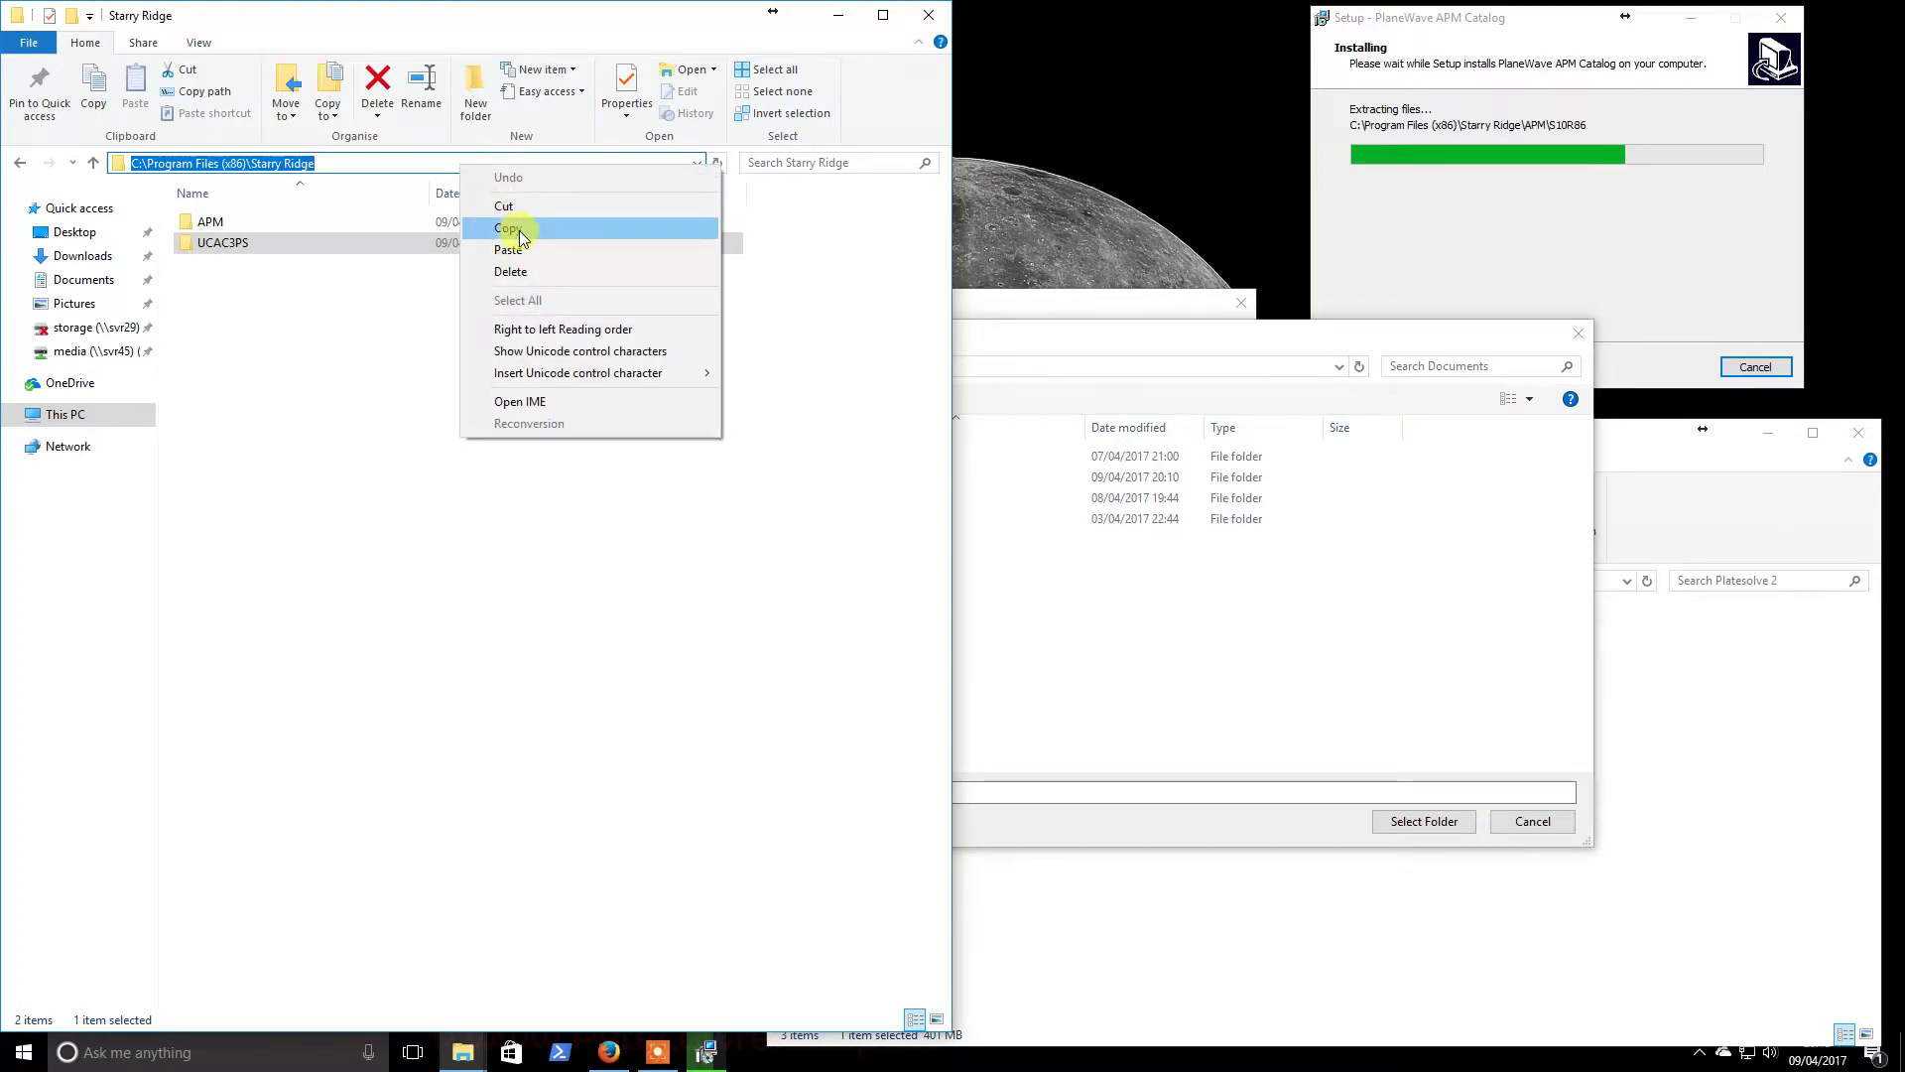
click(508, 228)
Extract into Starry Ridge\UCAC3PS, granting administrator permission
click(990, 369)
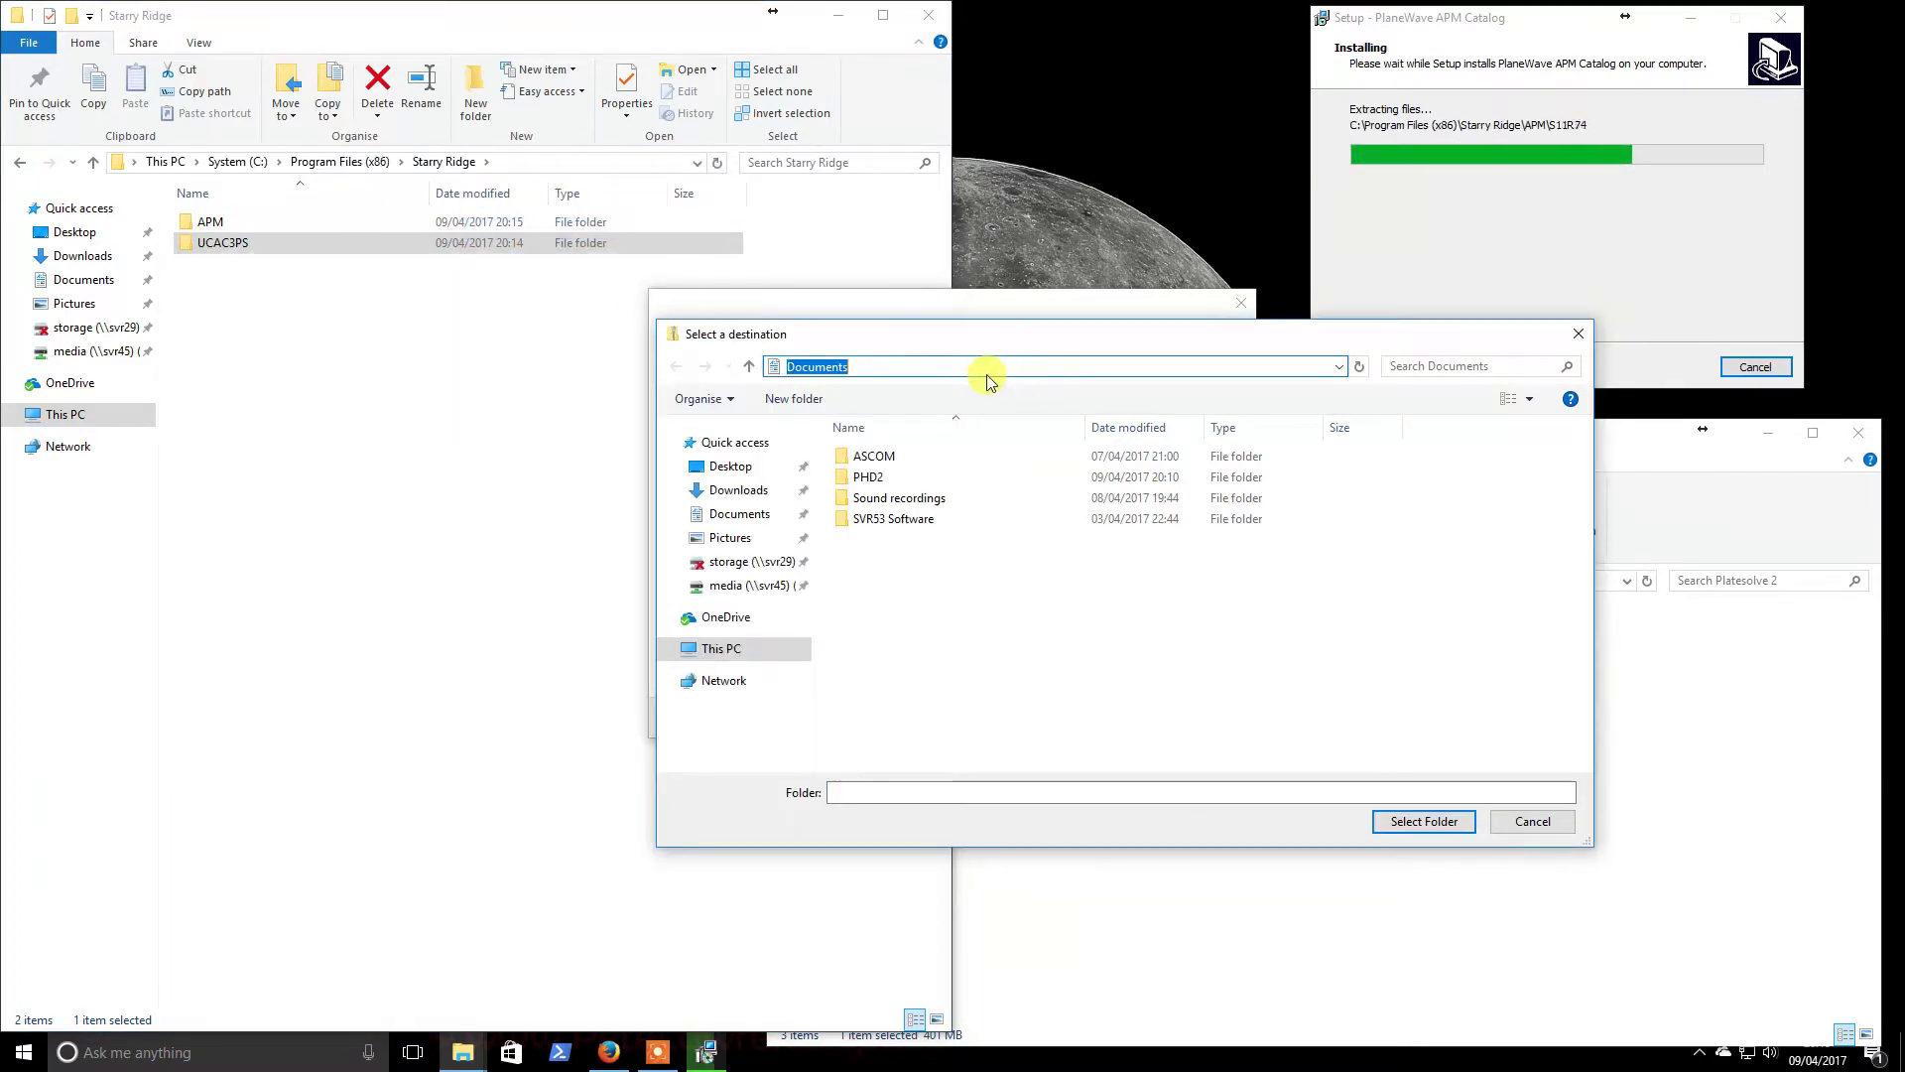
key(ctrl+v)
key(Return)
double_click(886, 476)
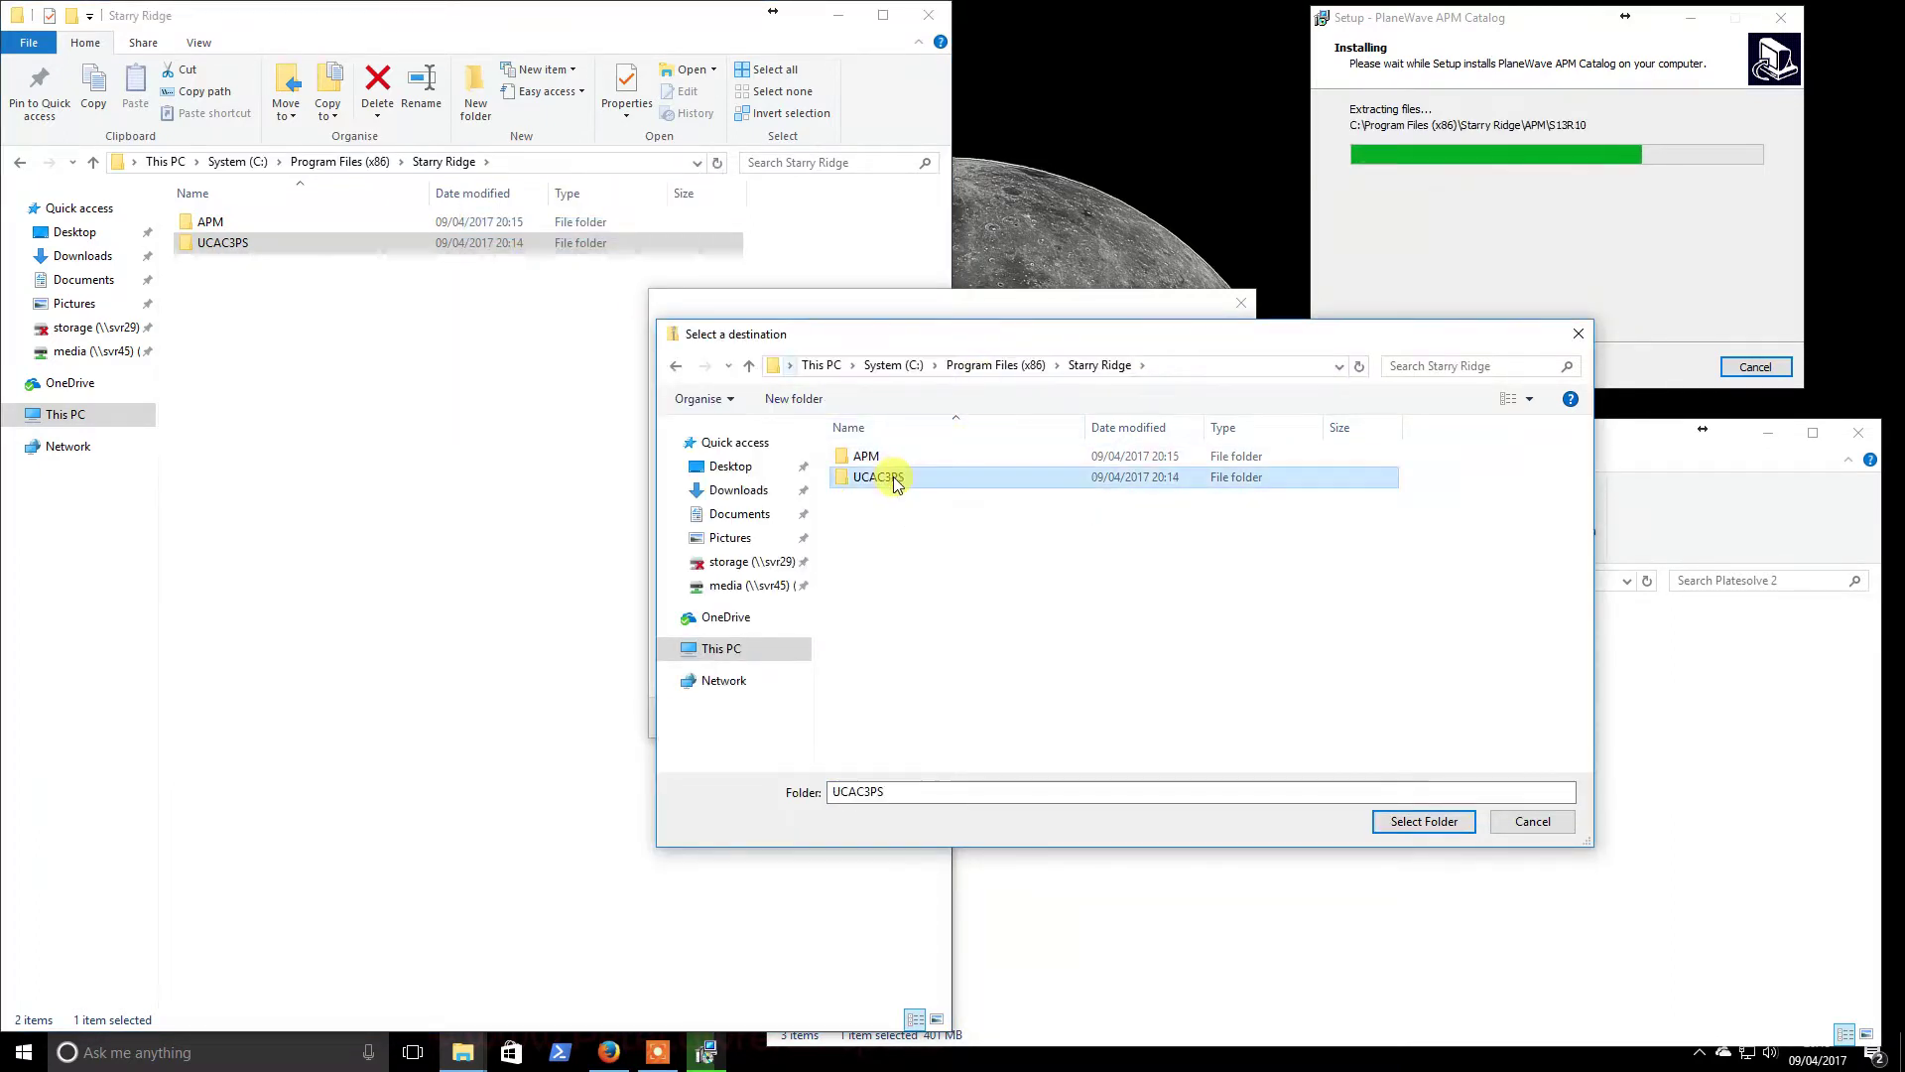
click(1419, 820)
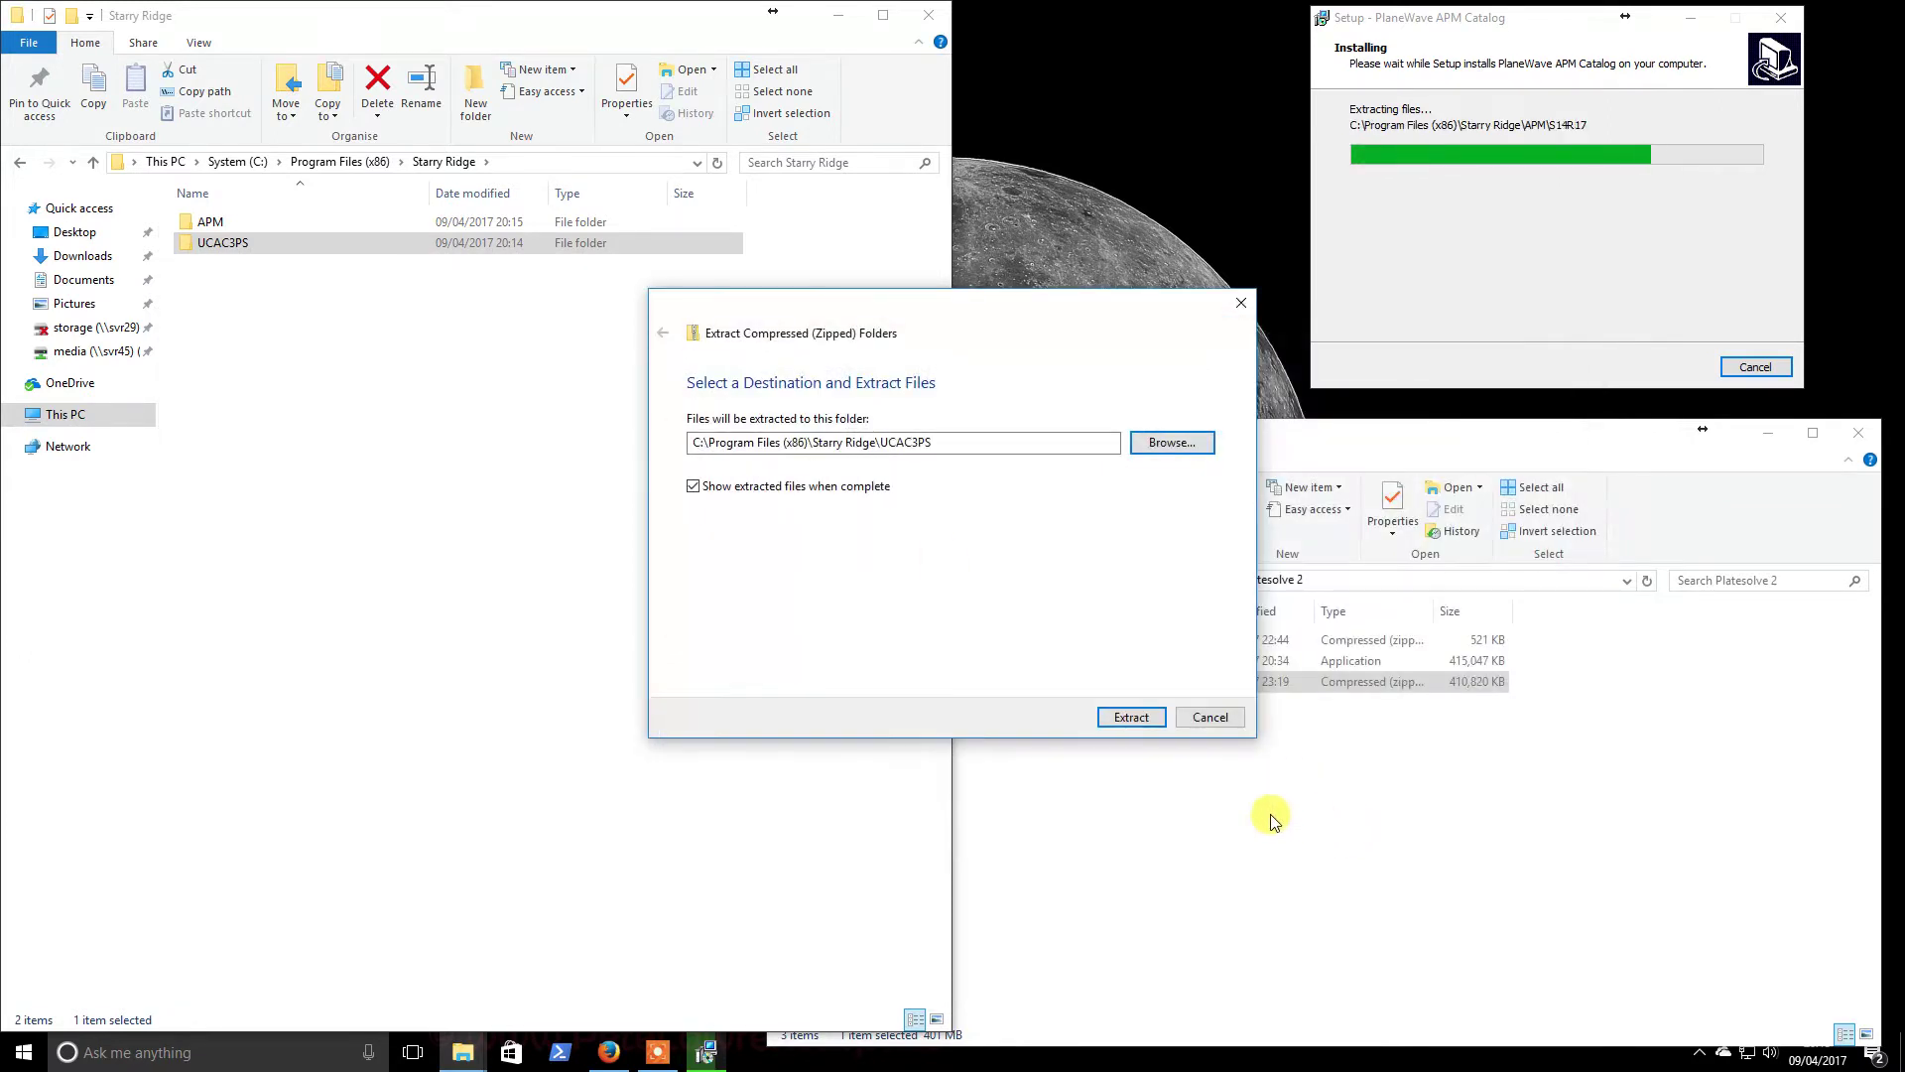
click(1145, 728)
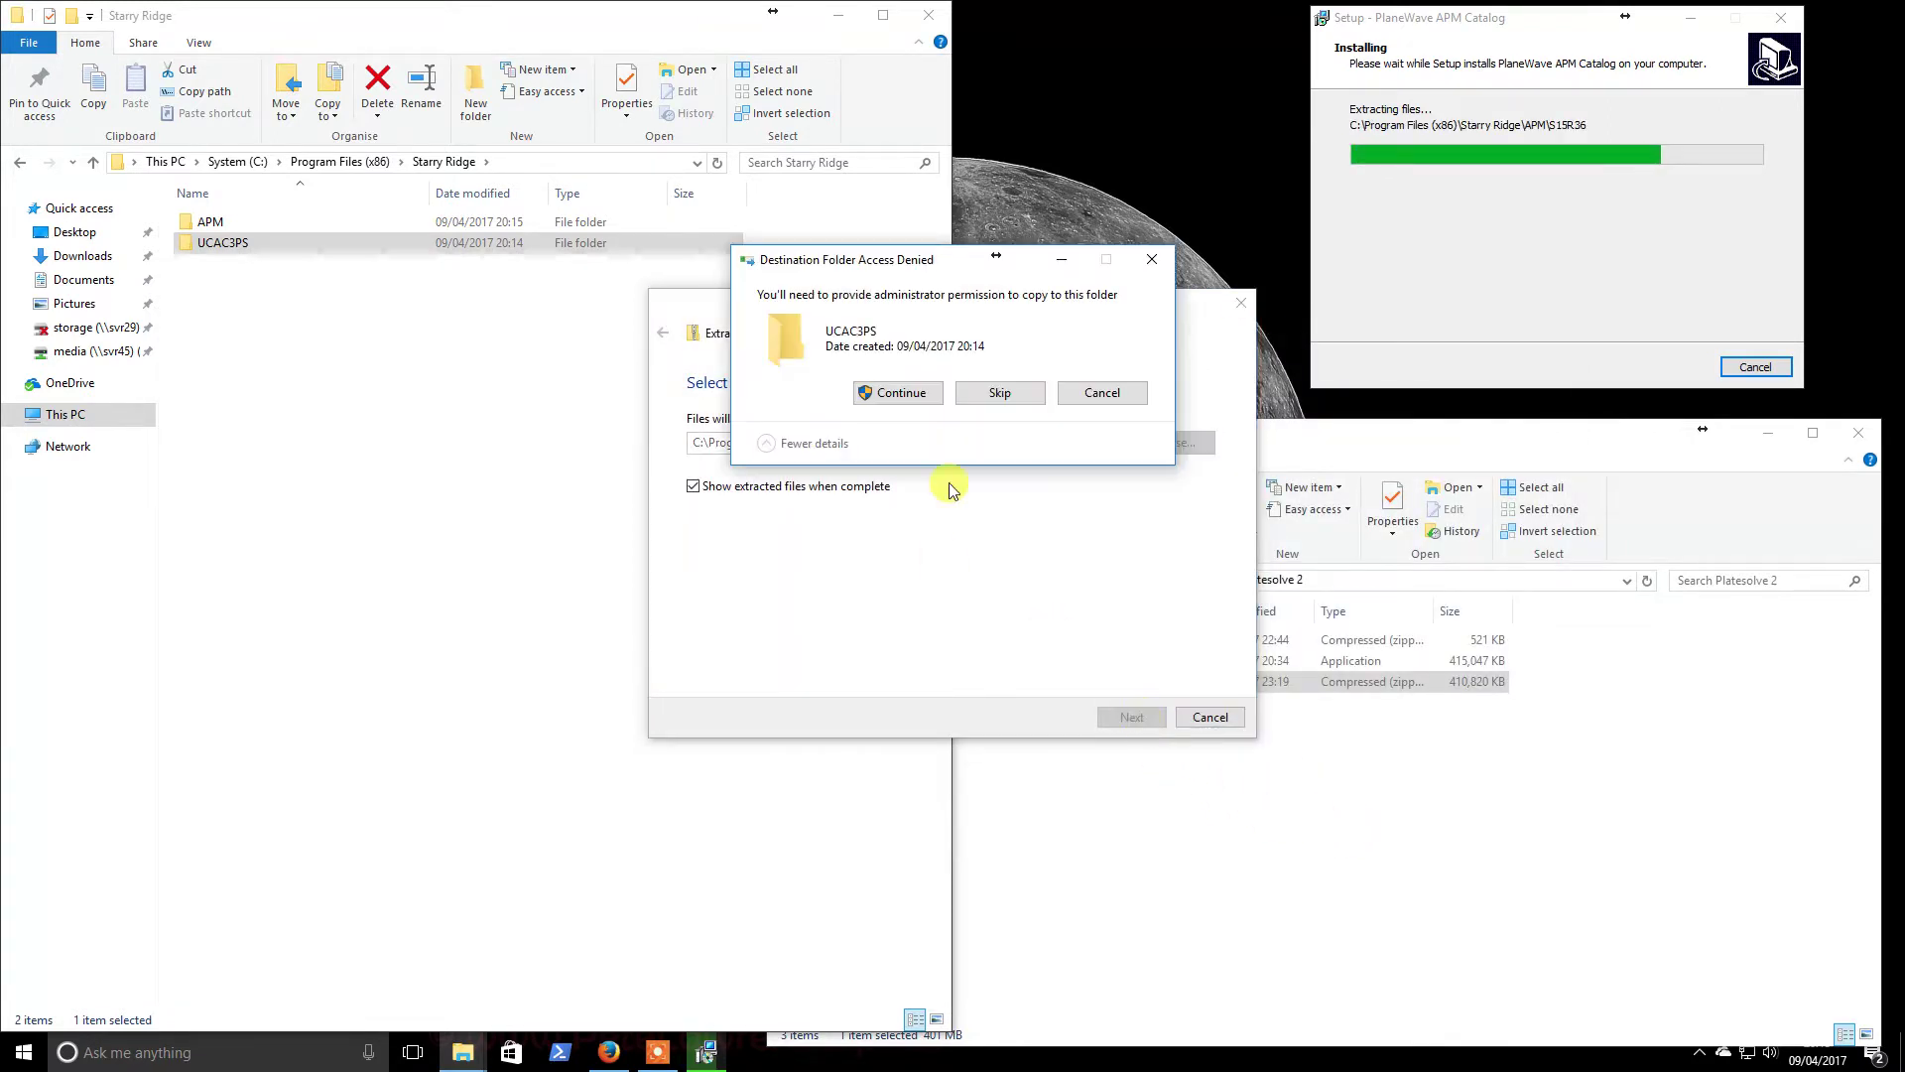
click(901, 393)
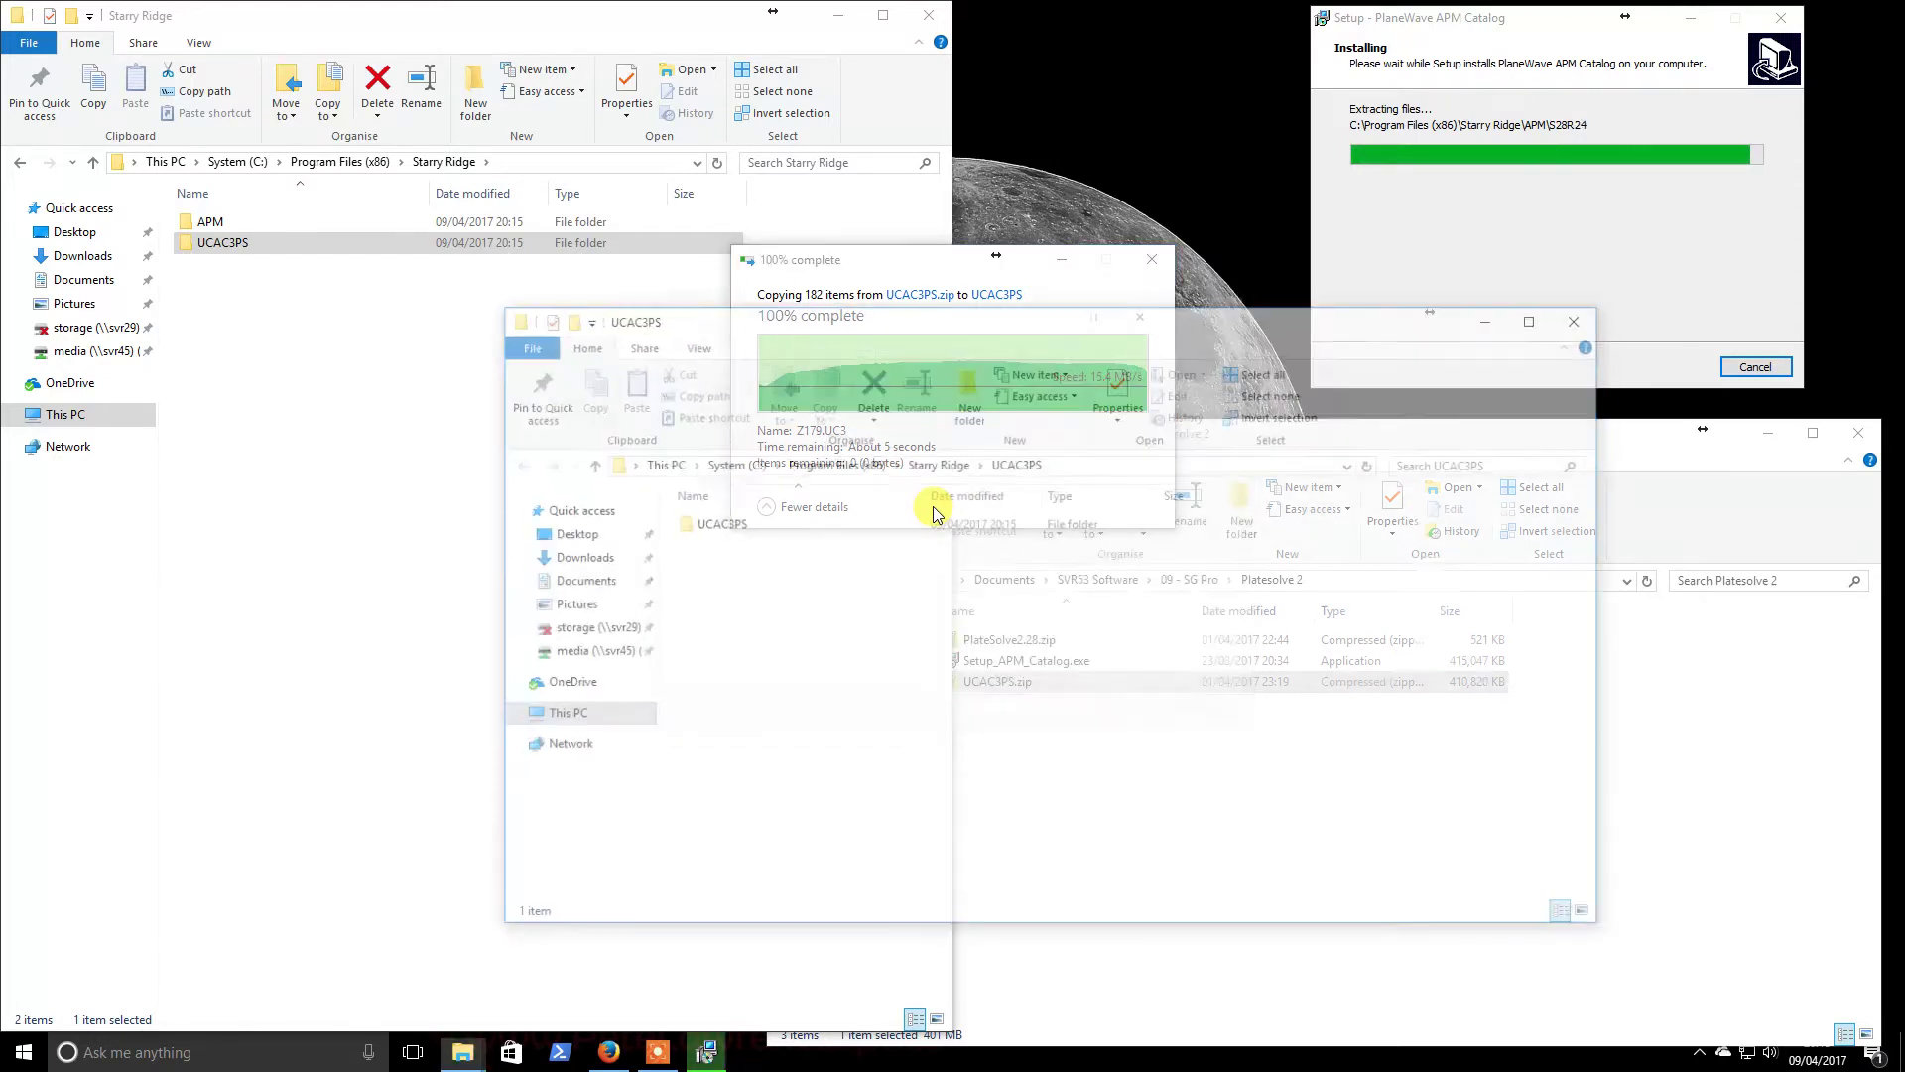
Close the extracted folder window and finish the PlaneWave APM Catalog setup
click(1584, 317)
click(1670, 368)
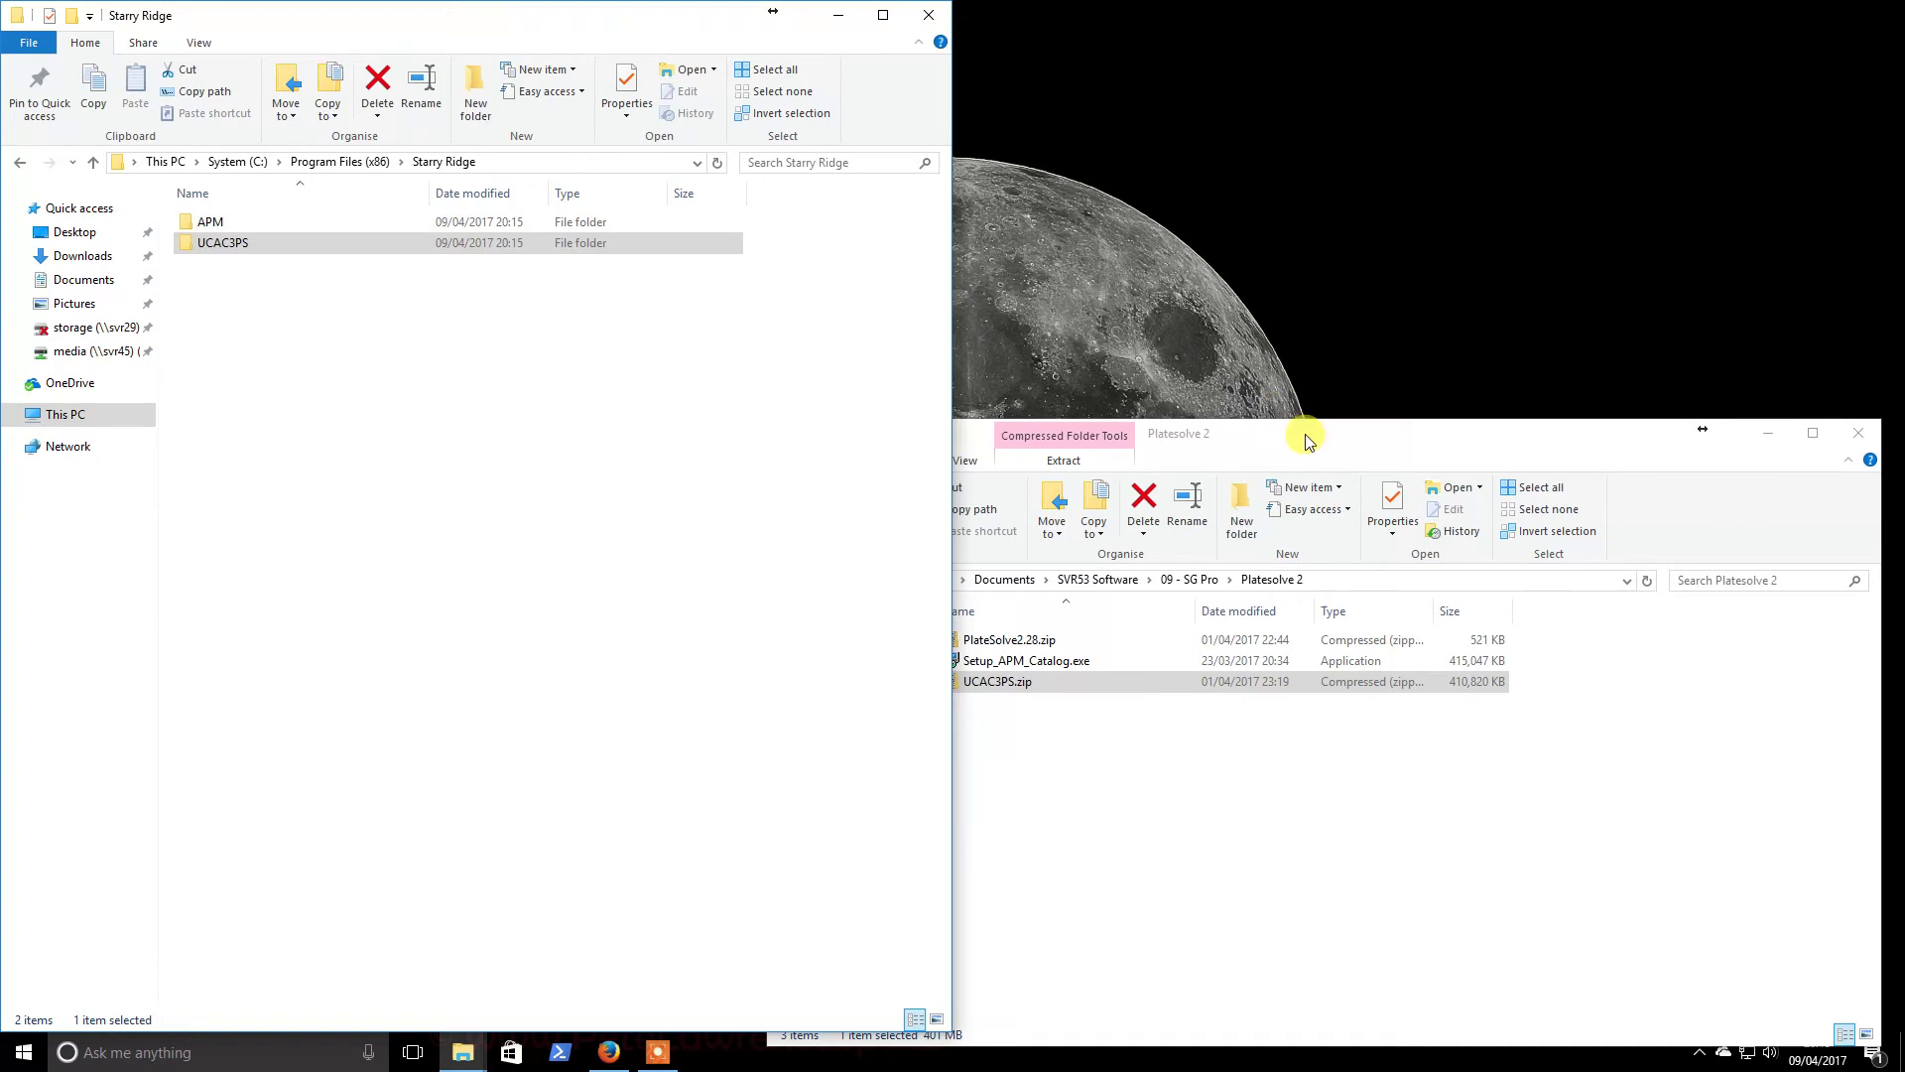
drag(1306, 442, 1306, 448)
Move all 181 UC3 files from the nested UCAC3PS folder up into the outer UCAC3PS folder
double_click(212, 243)
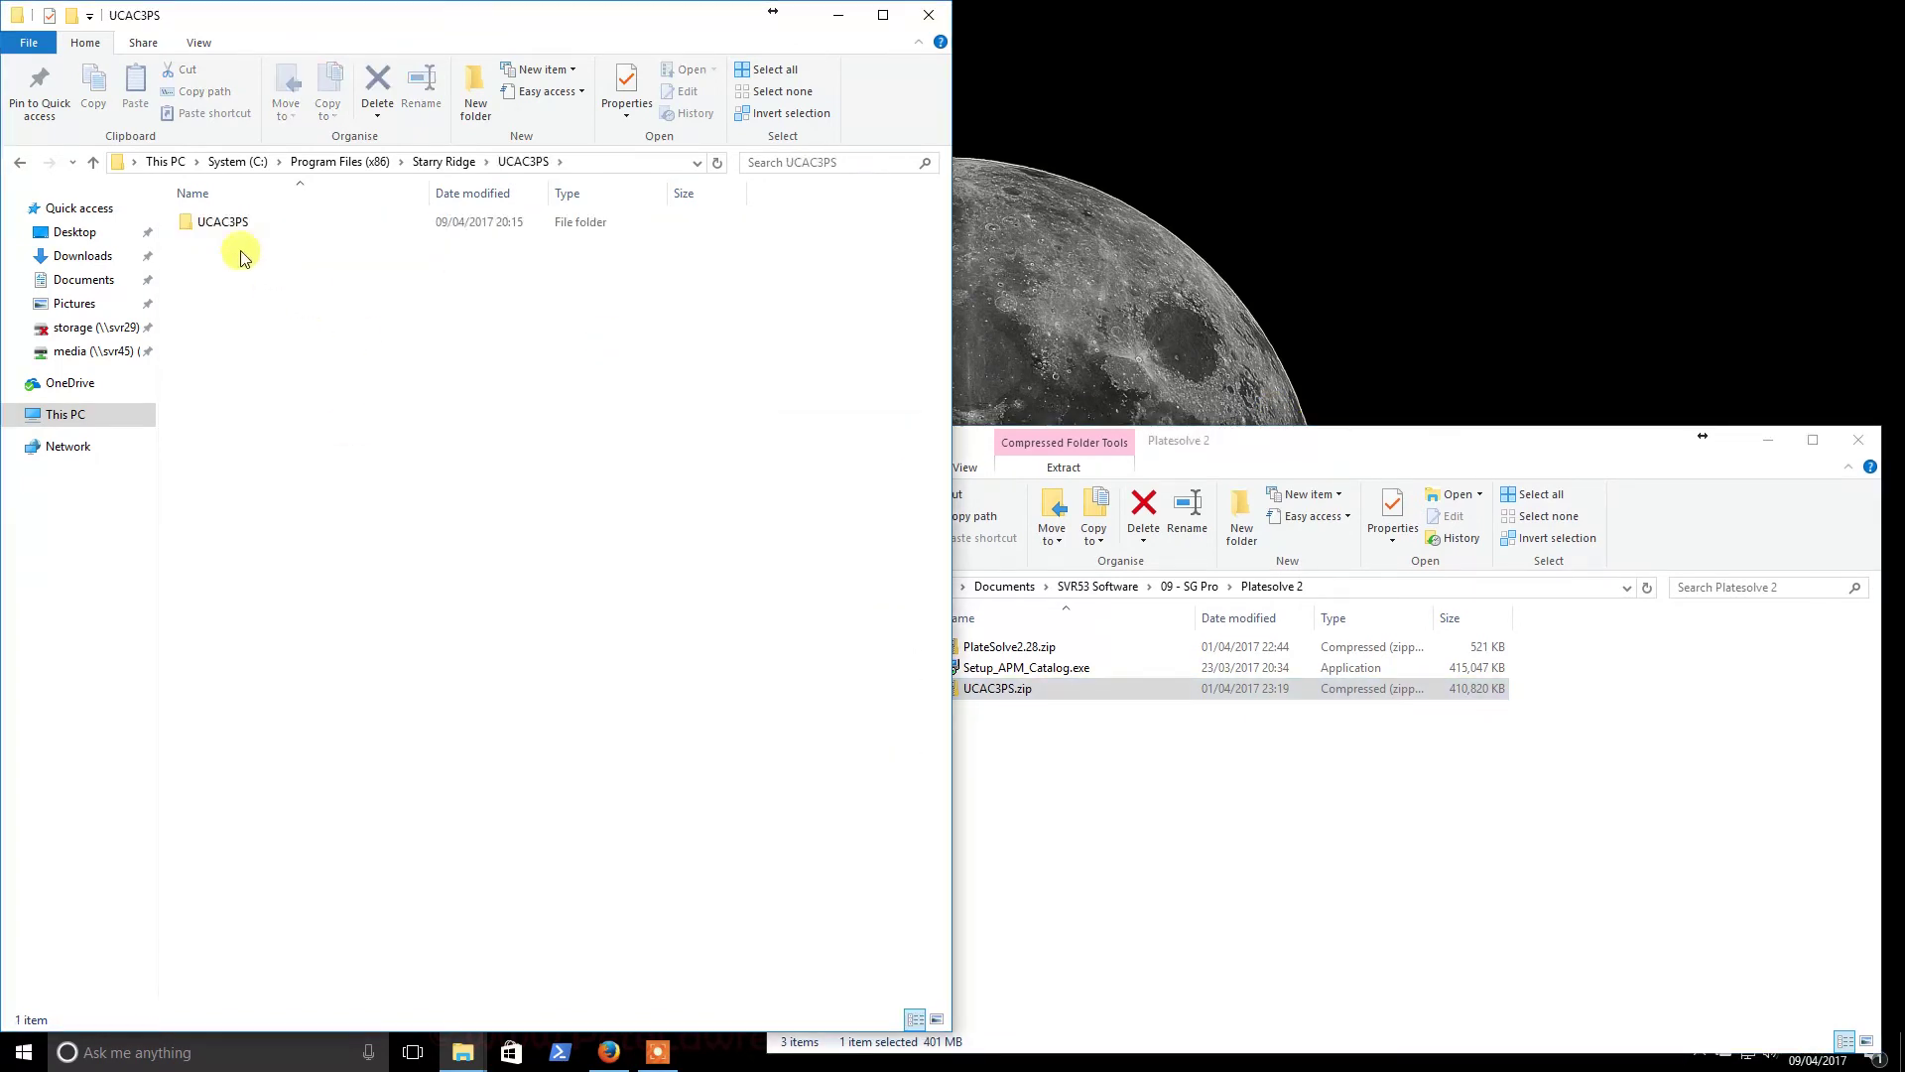
right_click(218, 222)
double_click(192, 226)
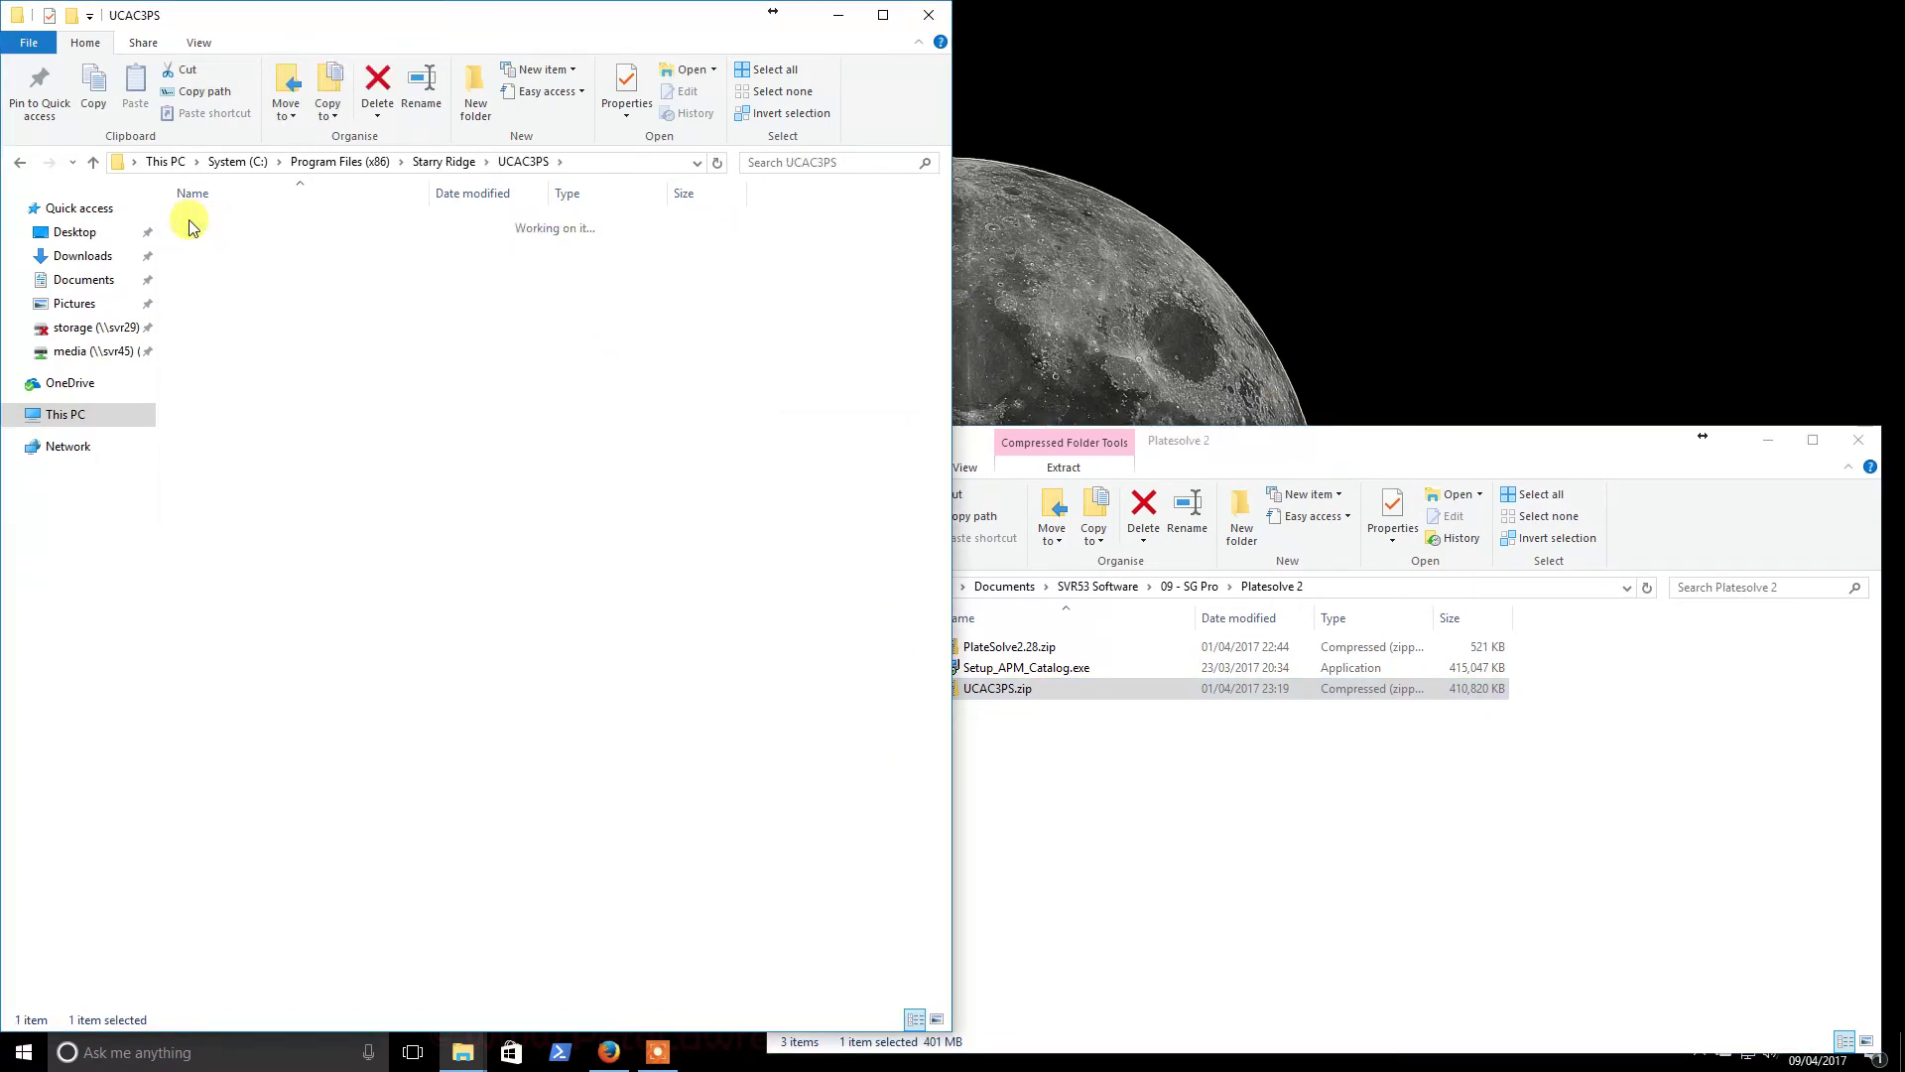
key(ctrl+a)
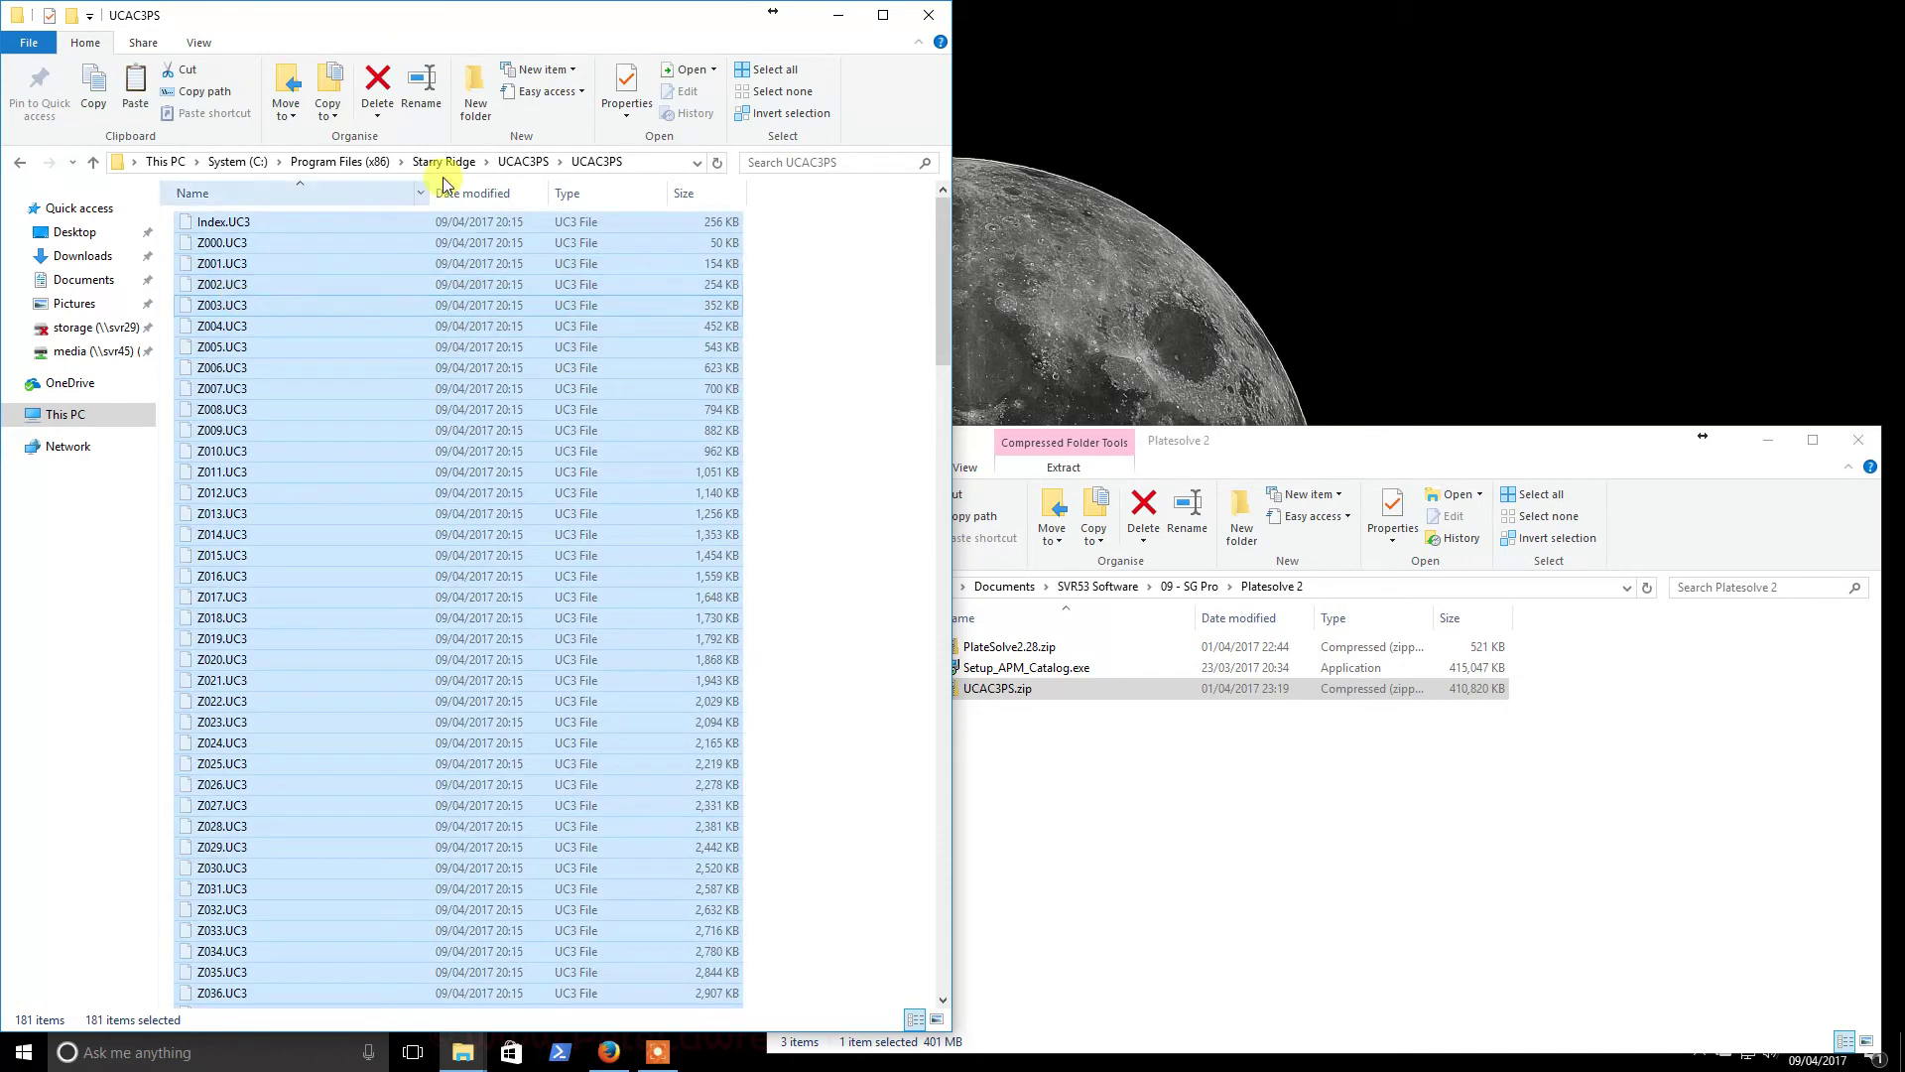
click(523, 161)
right_click(264, 297)
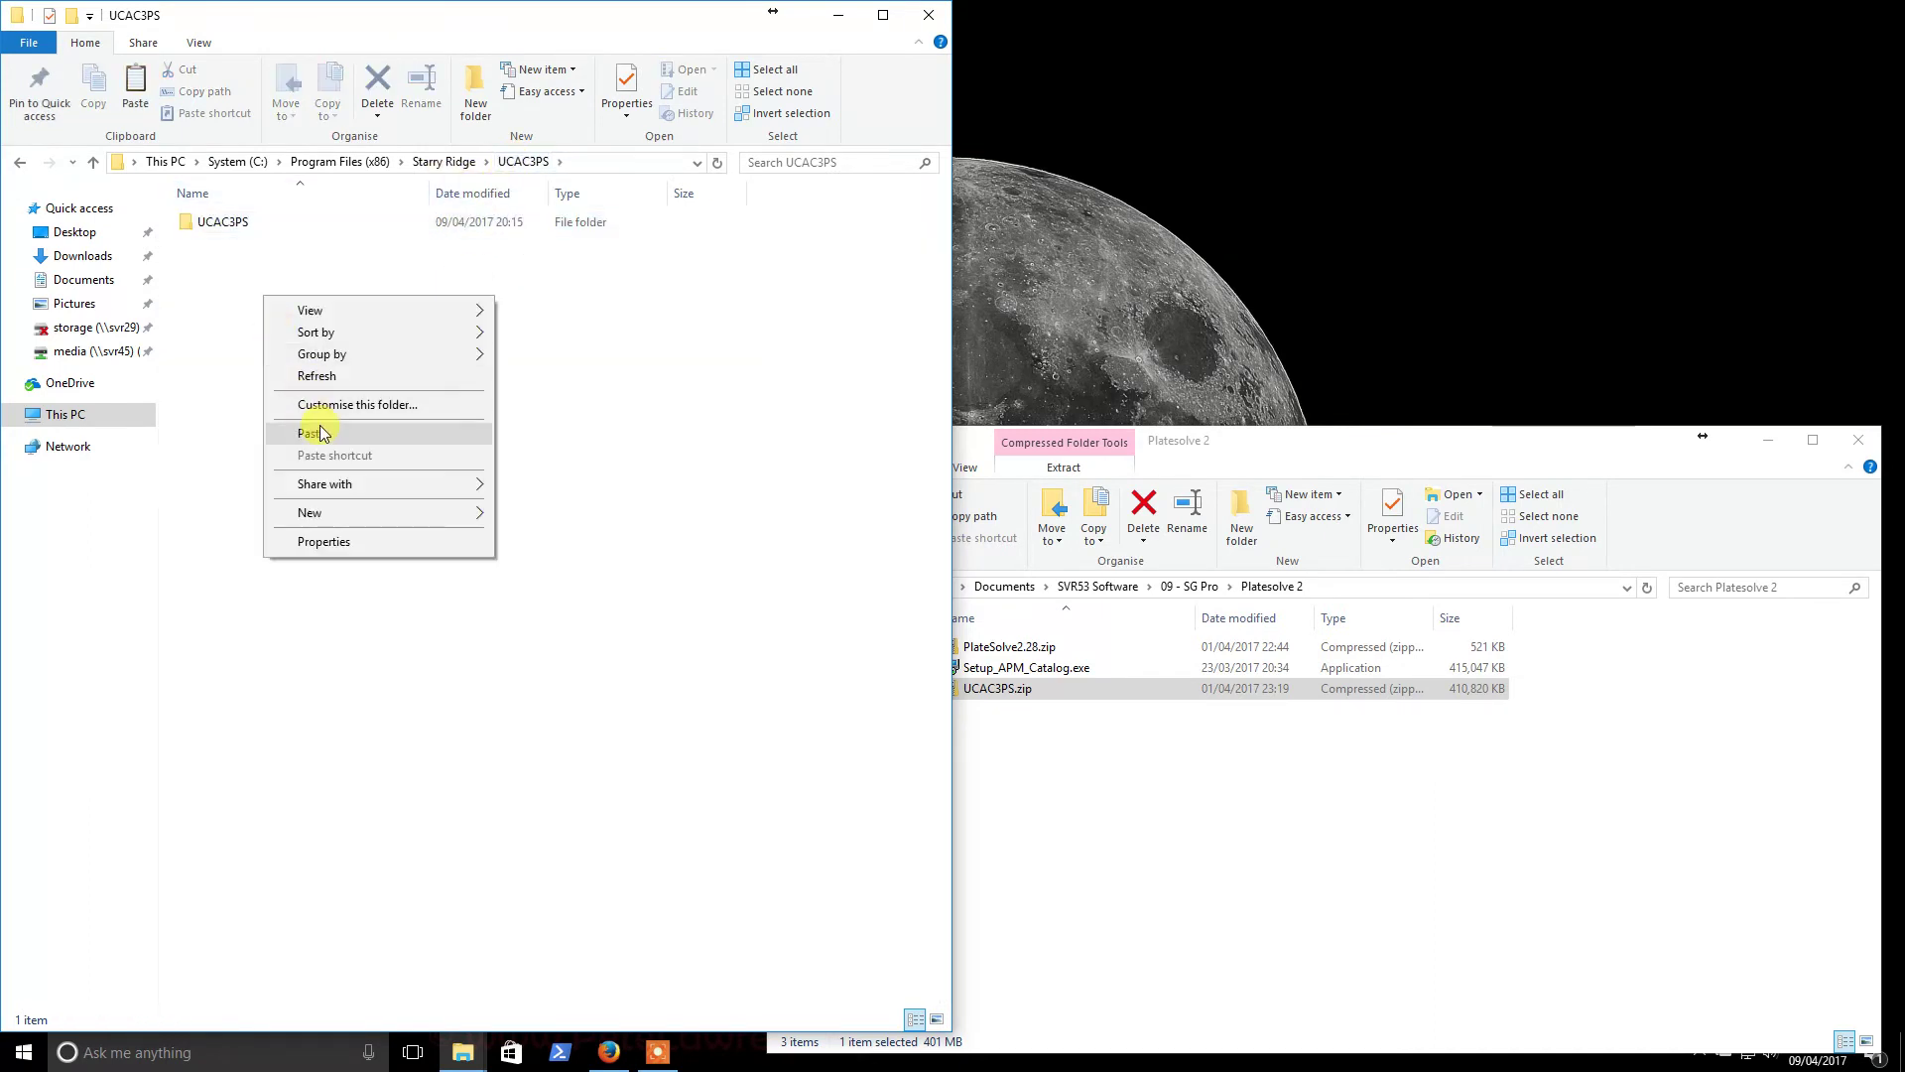
click(322, 432)
click(898, 428)
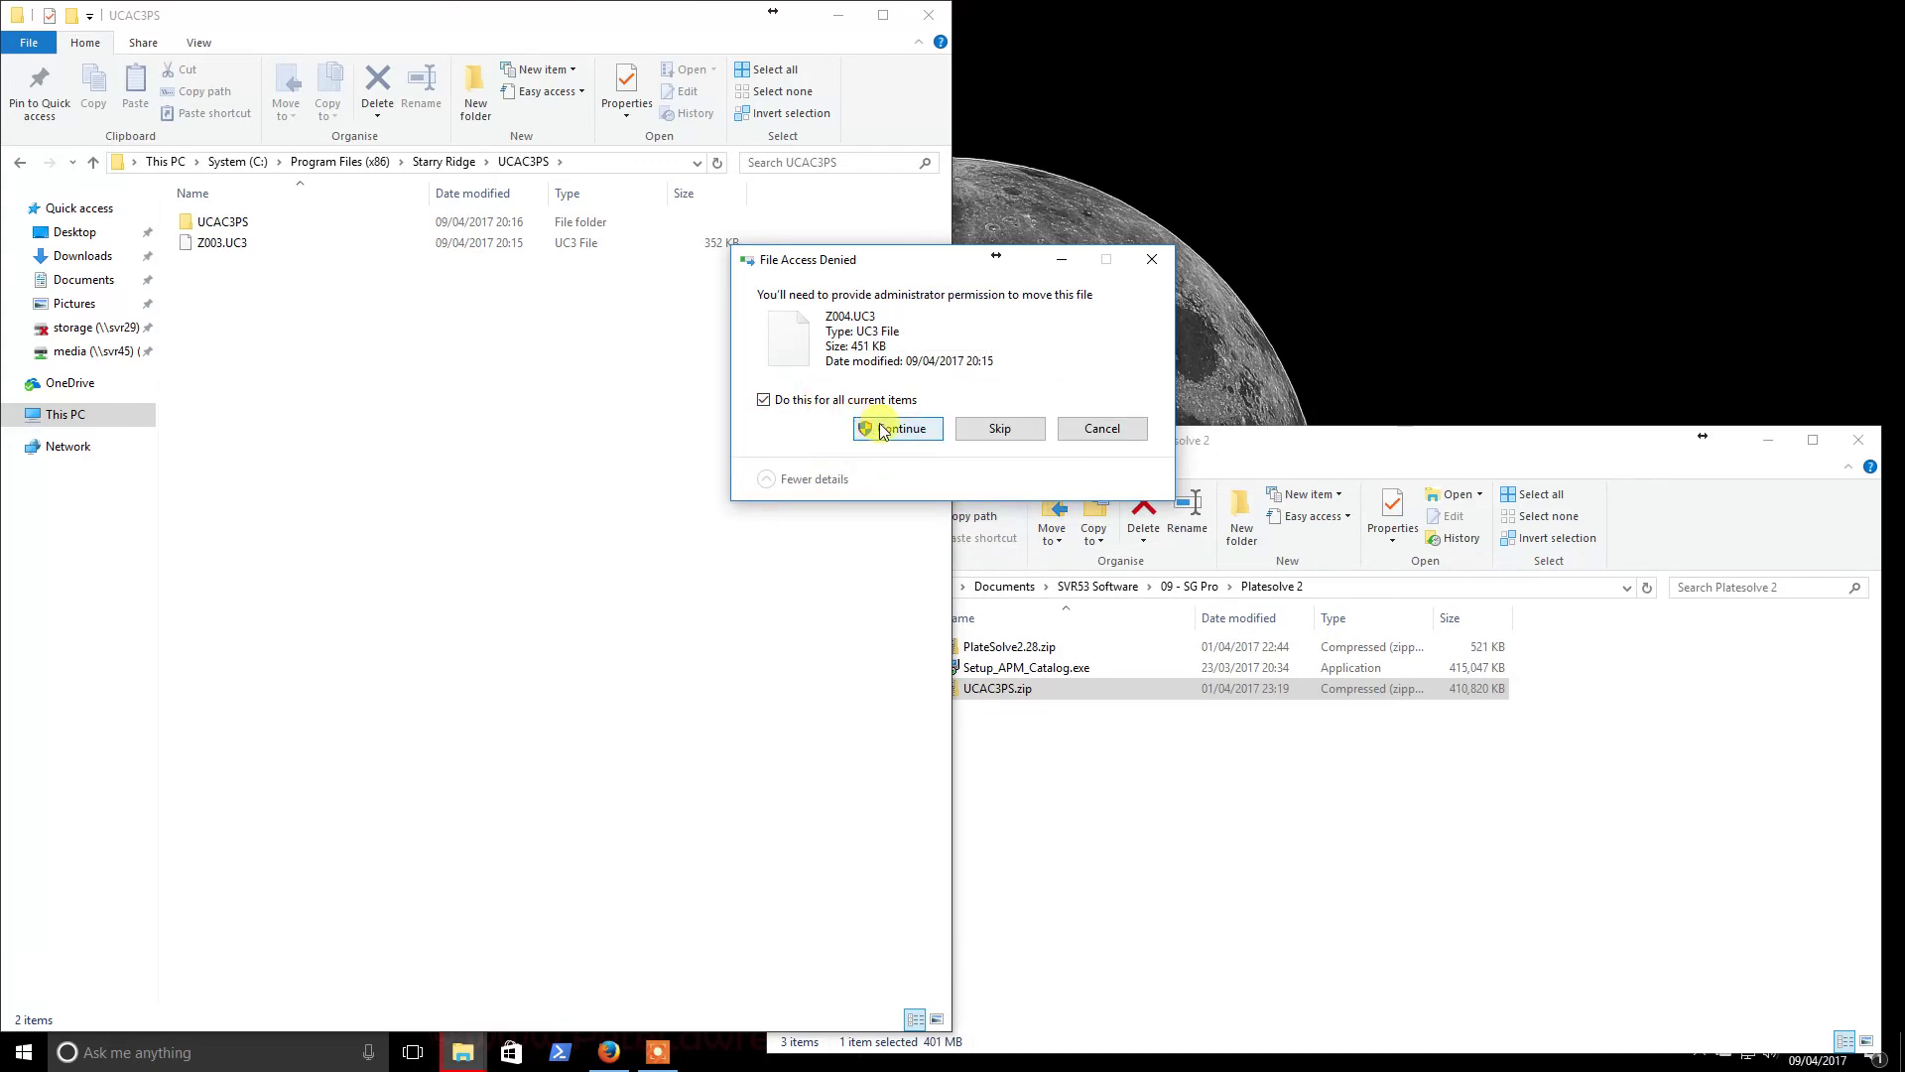
click(882, 429)
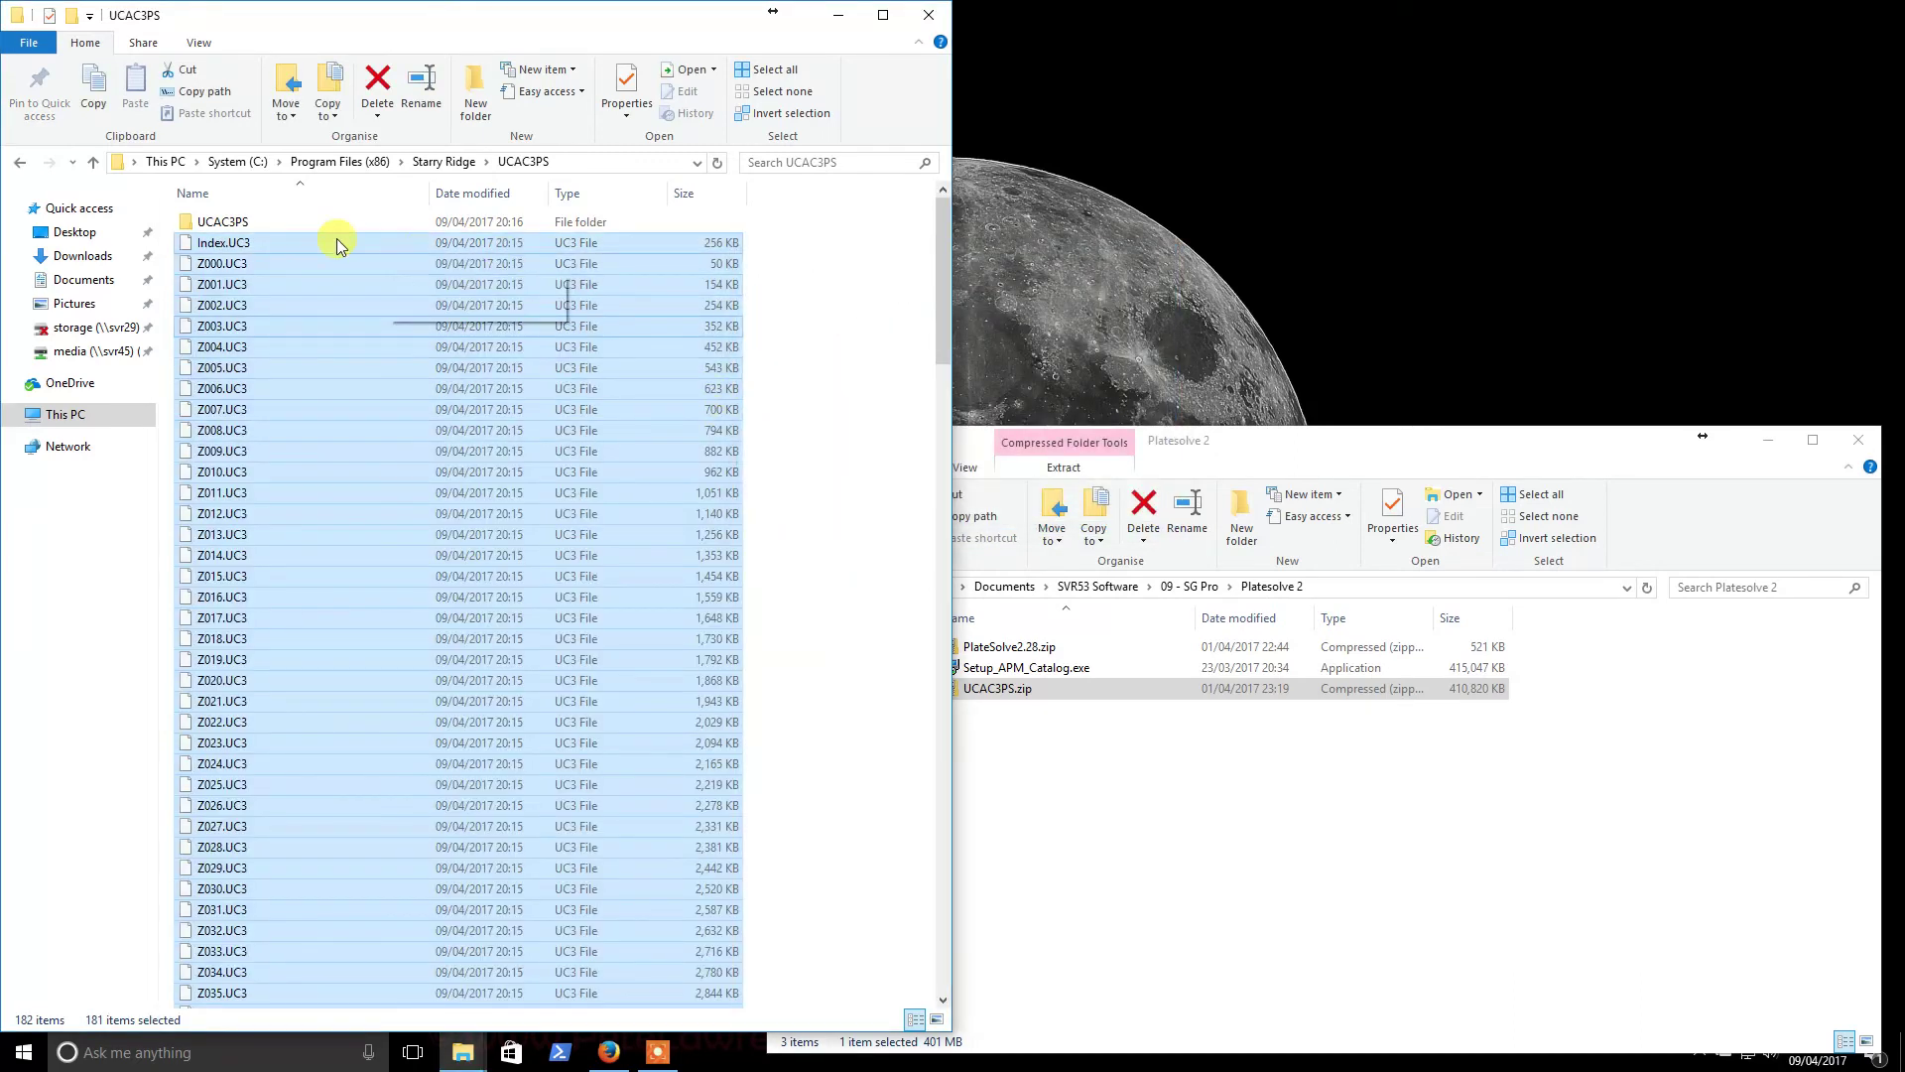
Delete the empty inner UCAC3PS folder with administrator permission
click(284, 220)
key(Delete)
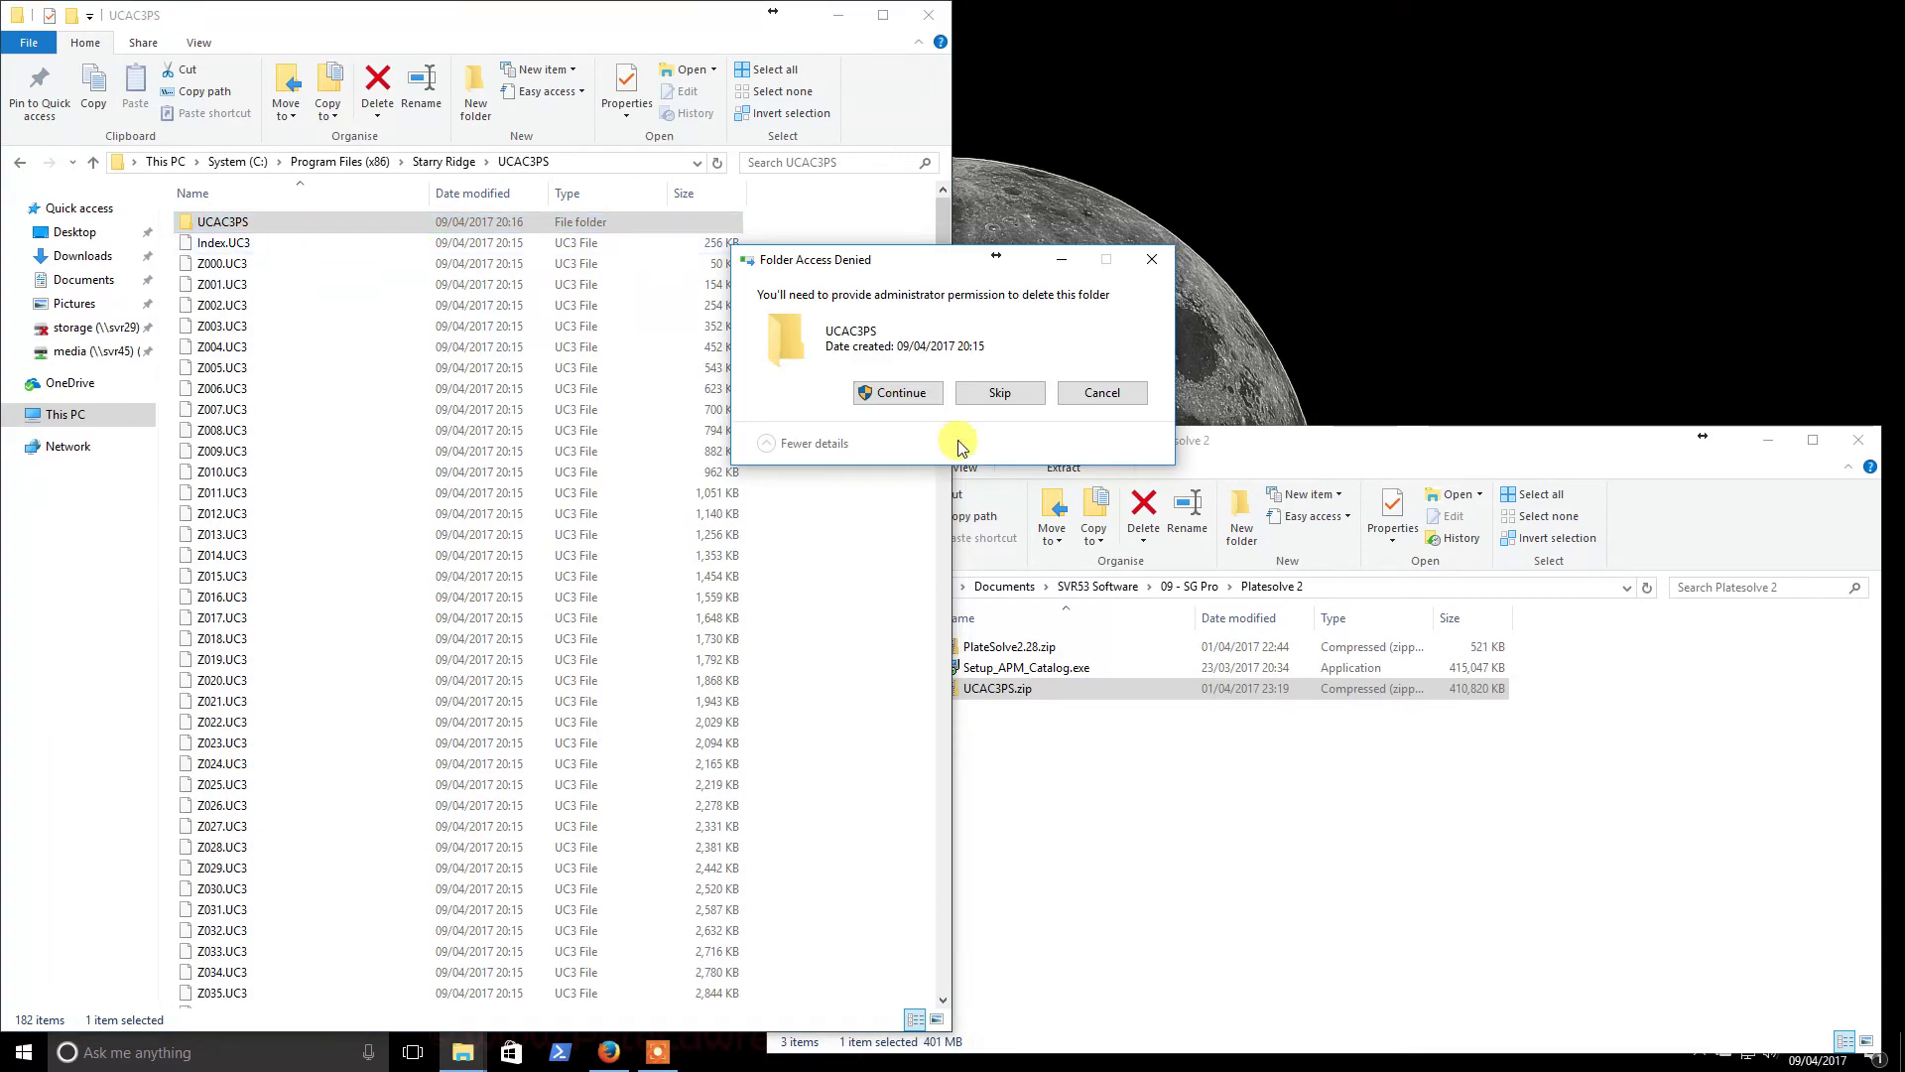
click(899, 392)
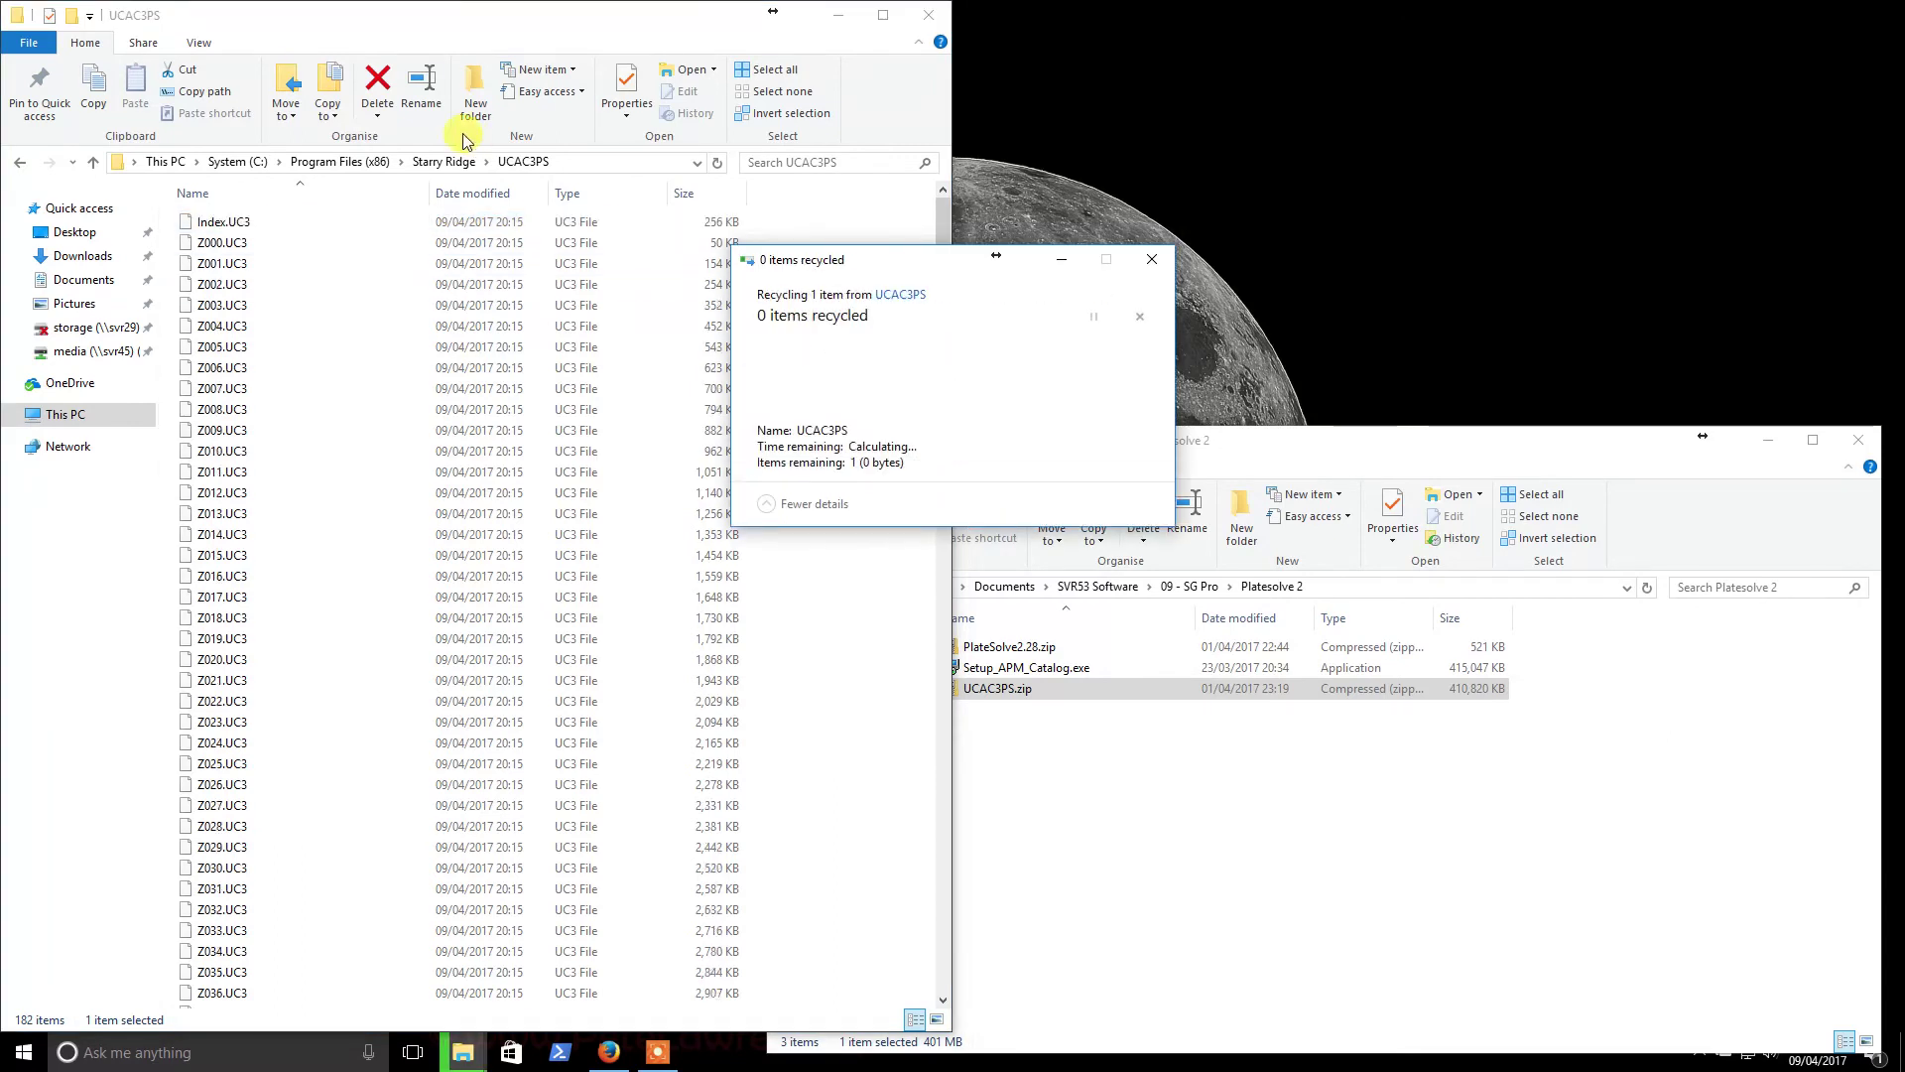
Return the left window to Program Files (x86) and the Platesolve 2 window to 09 - SG Pro
click(333, 166)
click(1163, 727)
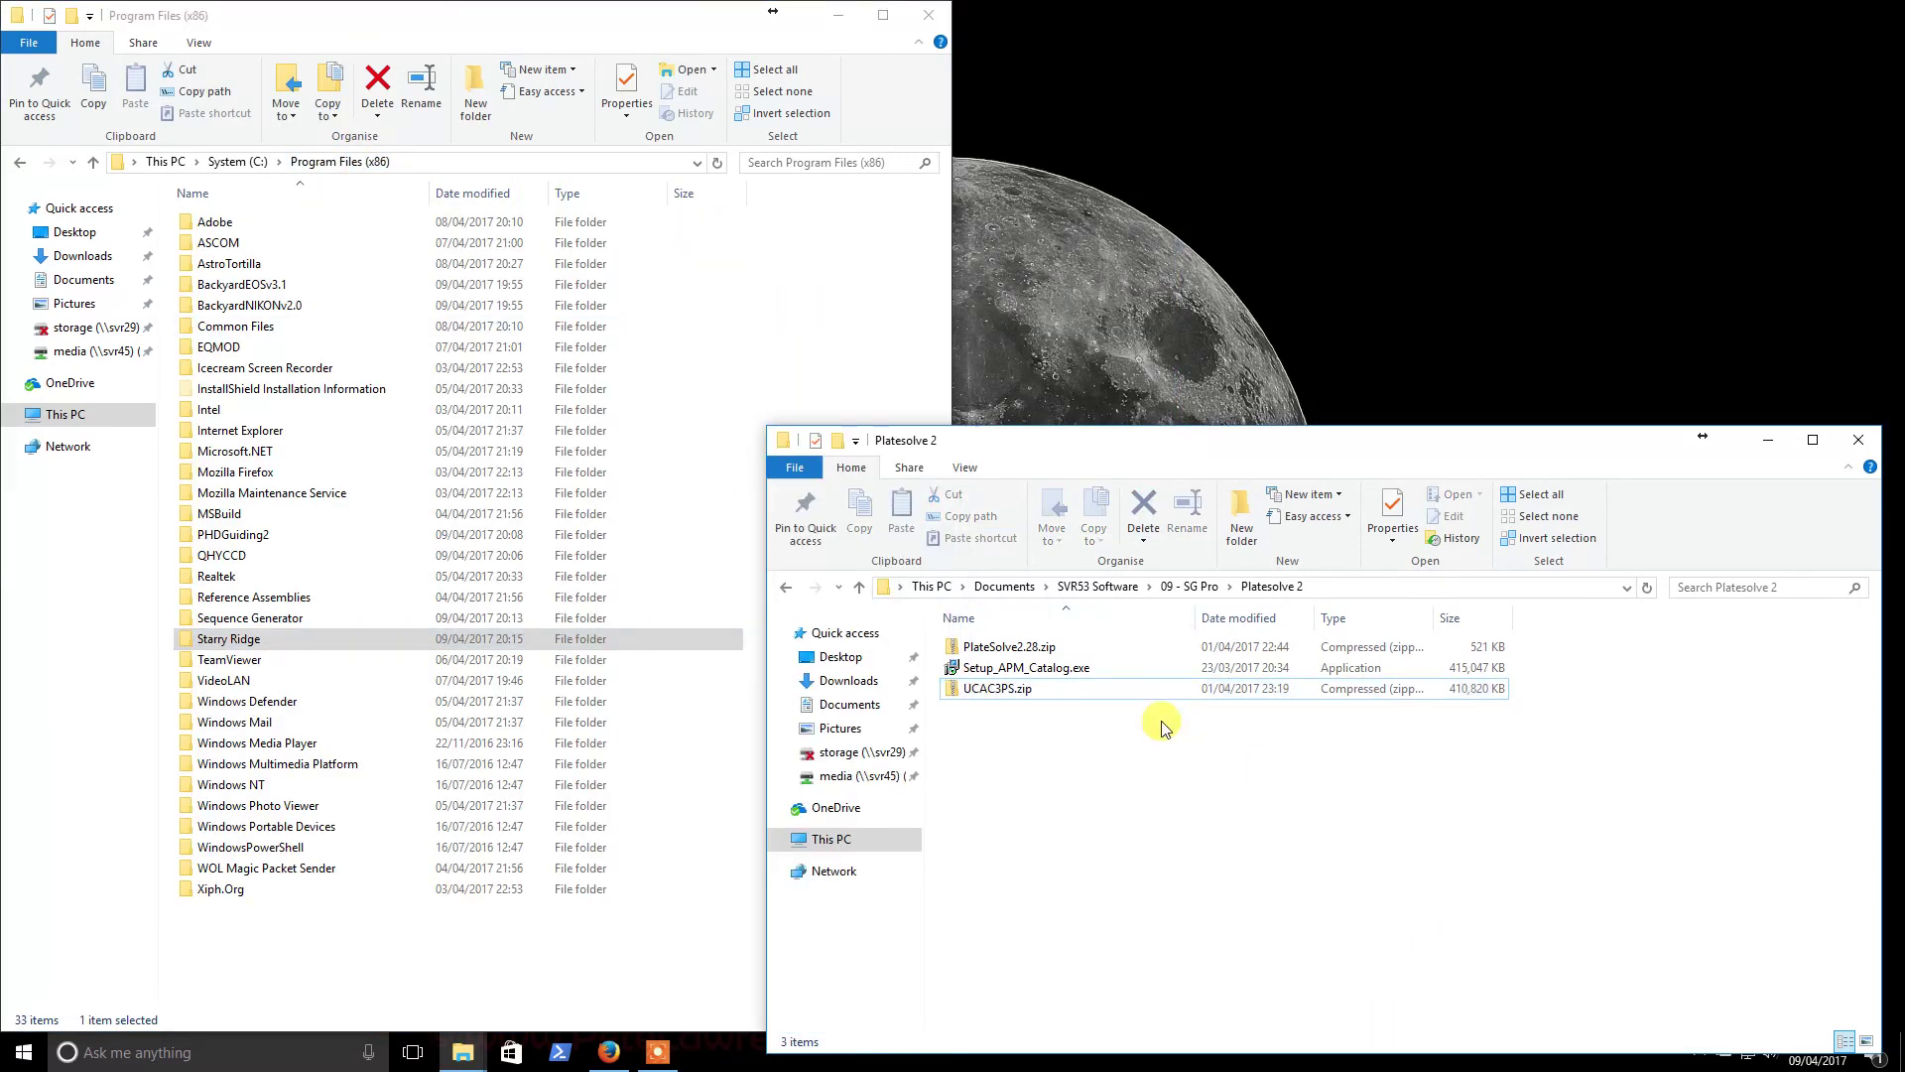
click(1186, 585)
click(670, 1052)
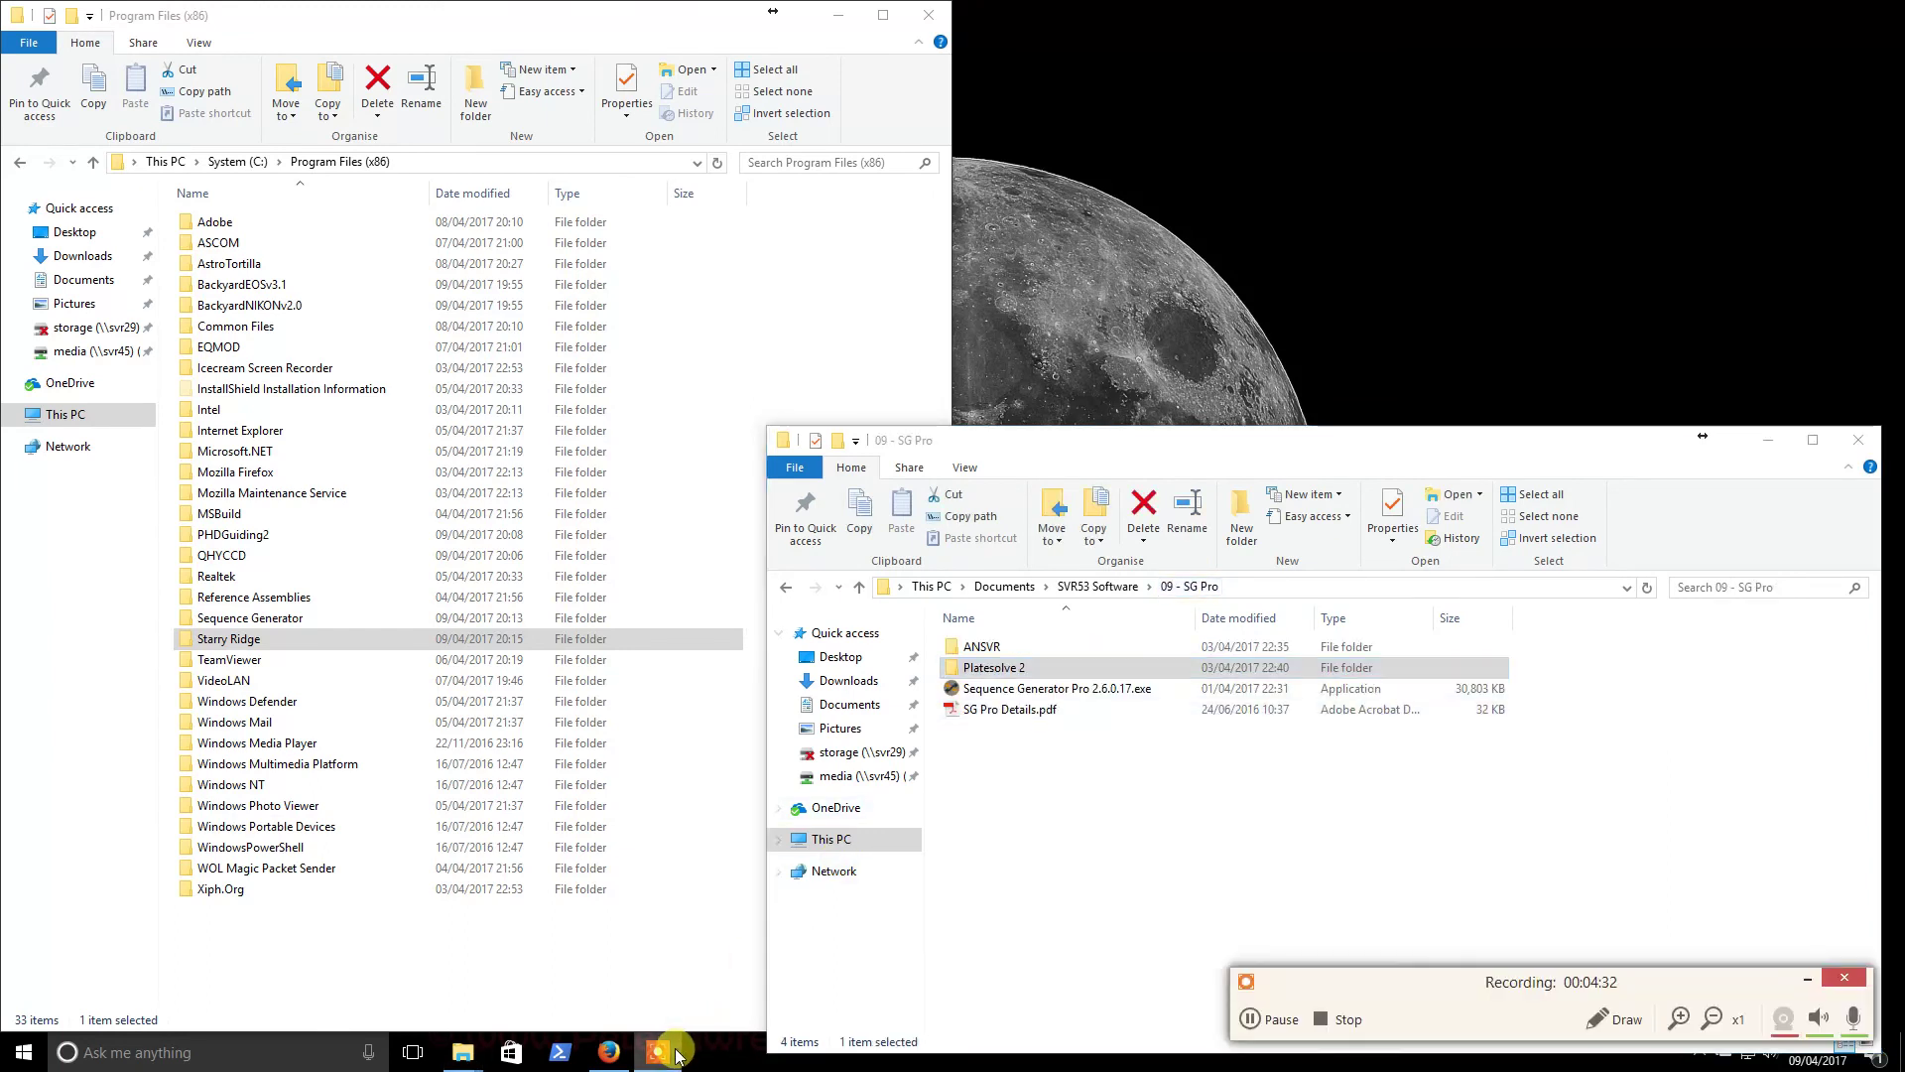